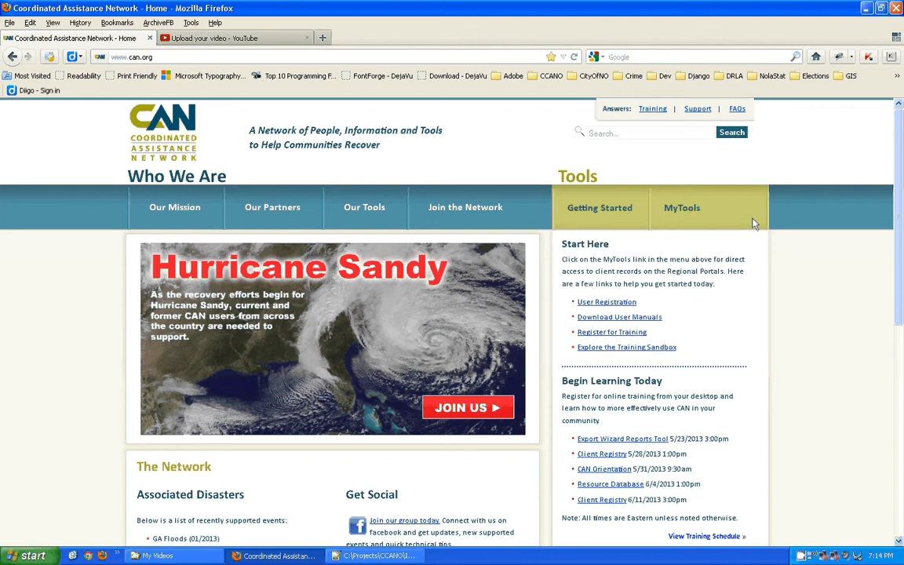
From MyTools, jump to the CAN Region VI portal and launch the Client Registry Export Wizard.
click(679, 216)
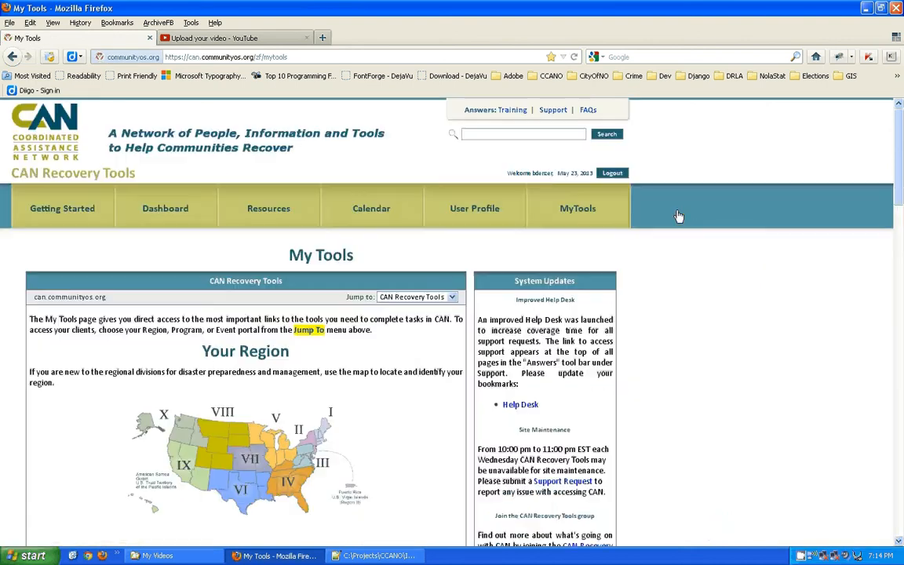
click(415, 298)
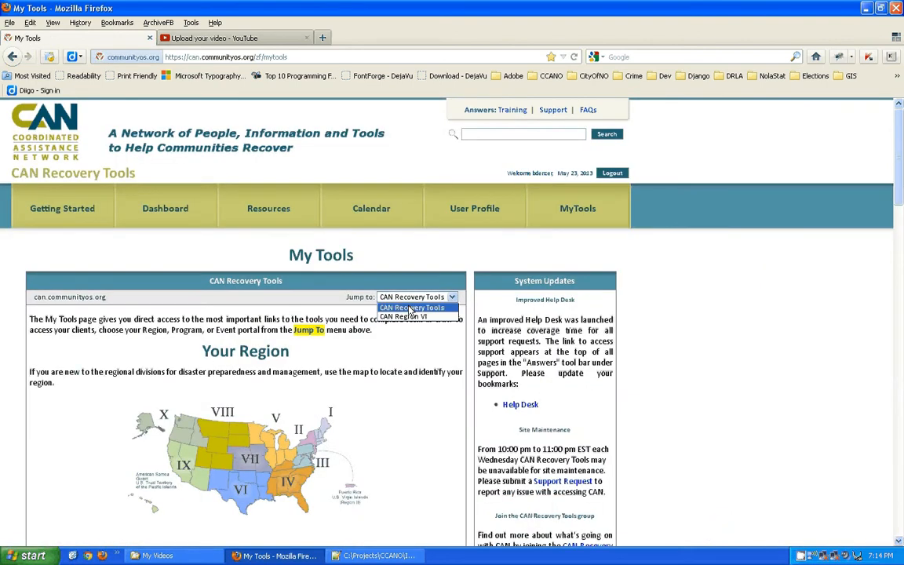
click(406, 316)
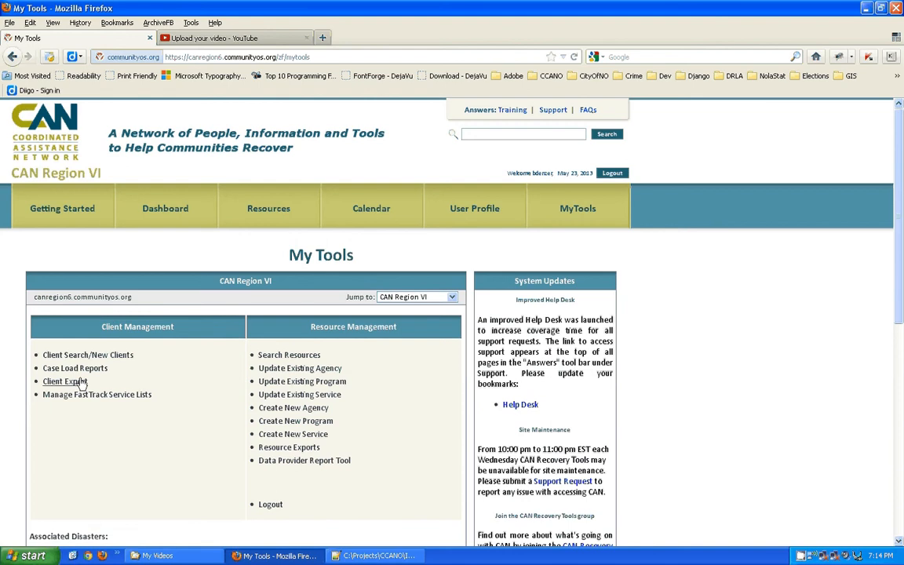
click(80, 381)
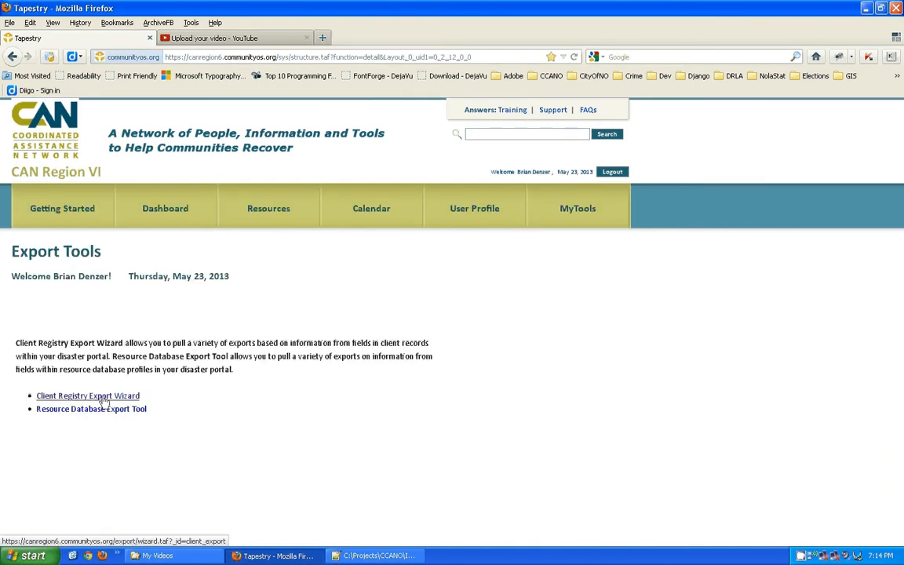
click(102, 401)
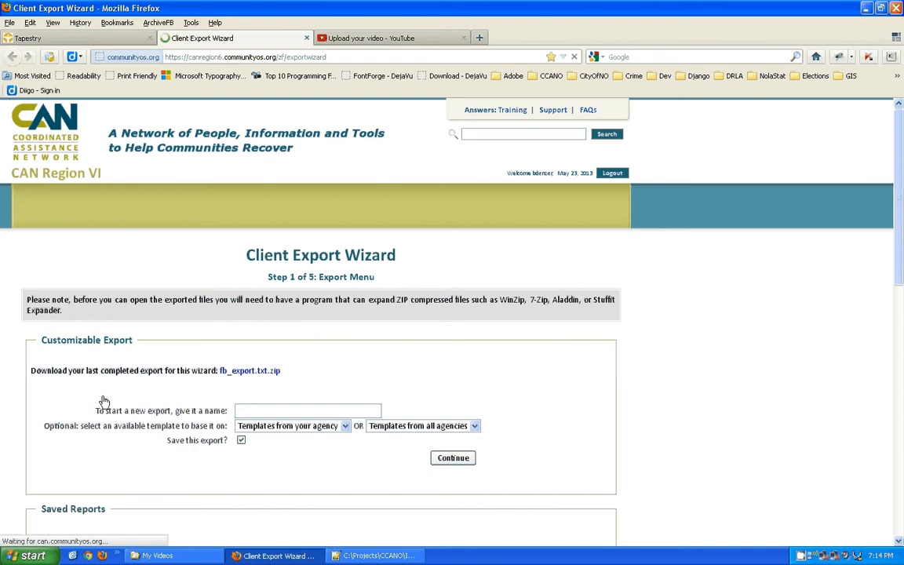
Highlight the wizard's web address, Client Export Wizard title and Step 1 of 5 label.
click(211, 55)
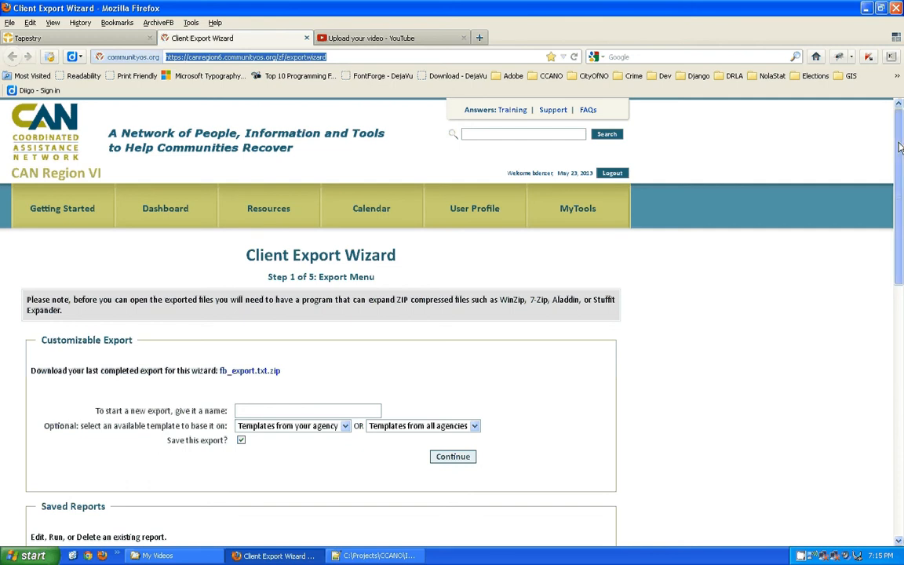
drag(900, 147, 903, 186)
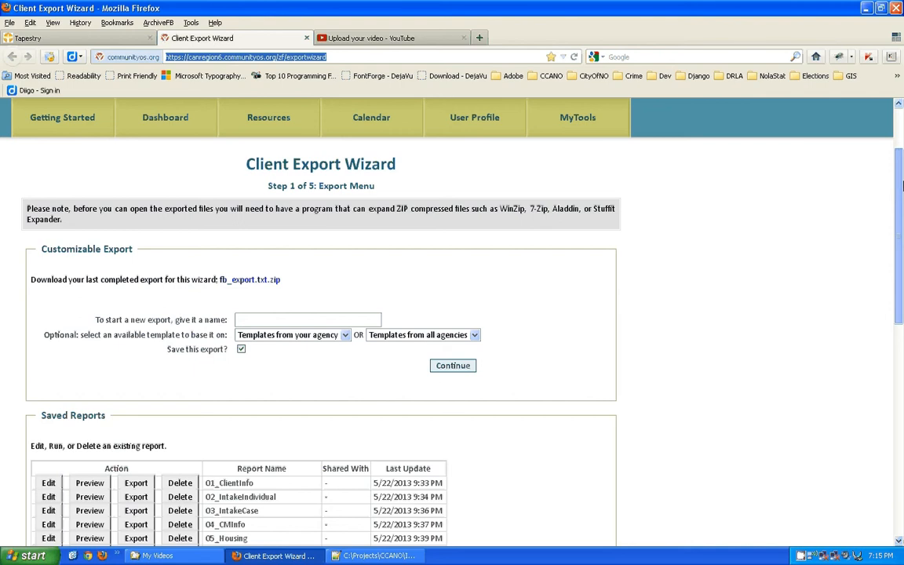
drag(223, 144, 401, 170)
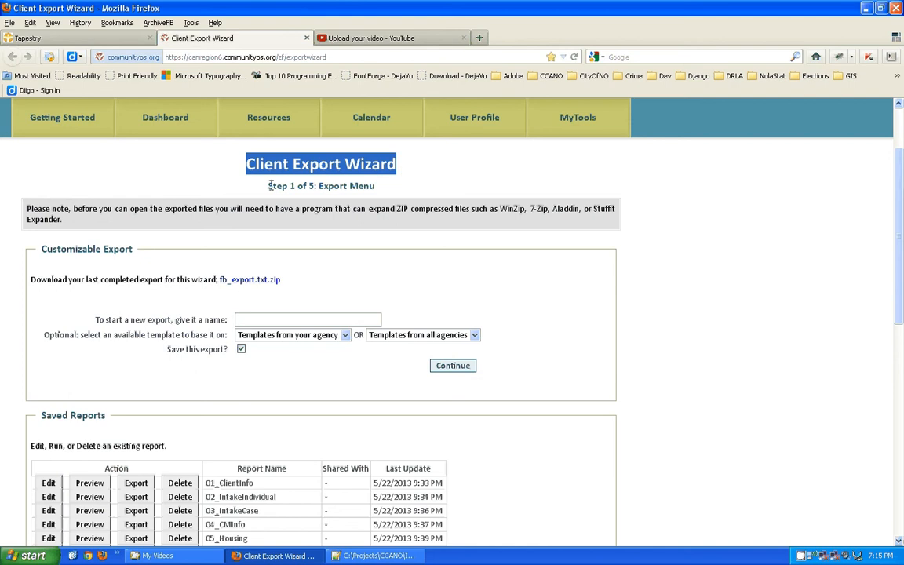
click(514, 176)
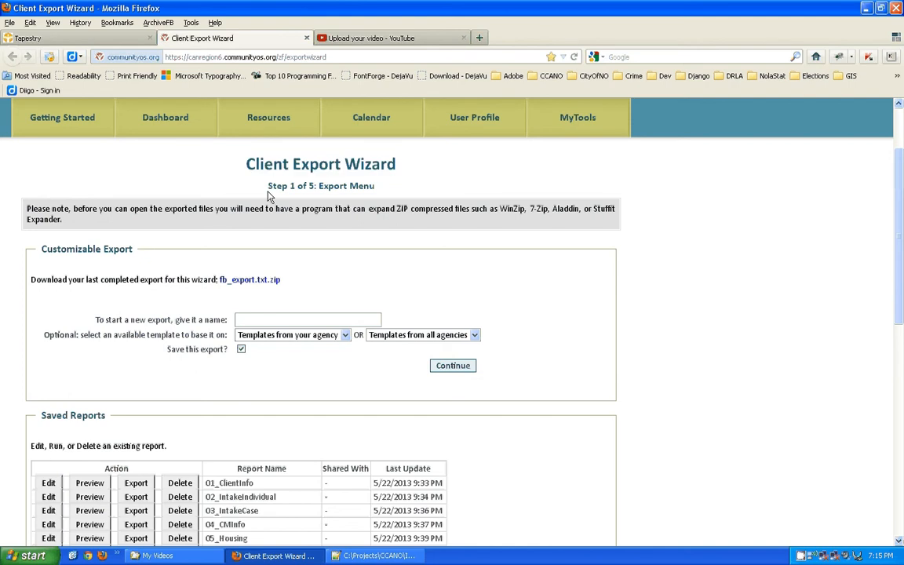
drag(268, 187, 311, 181)
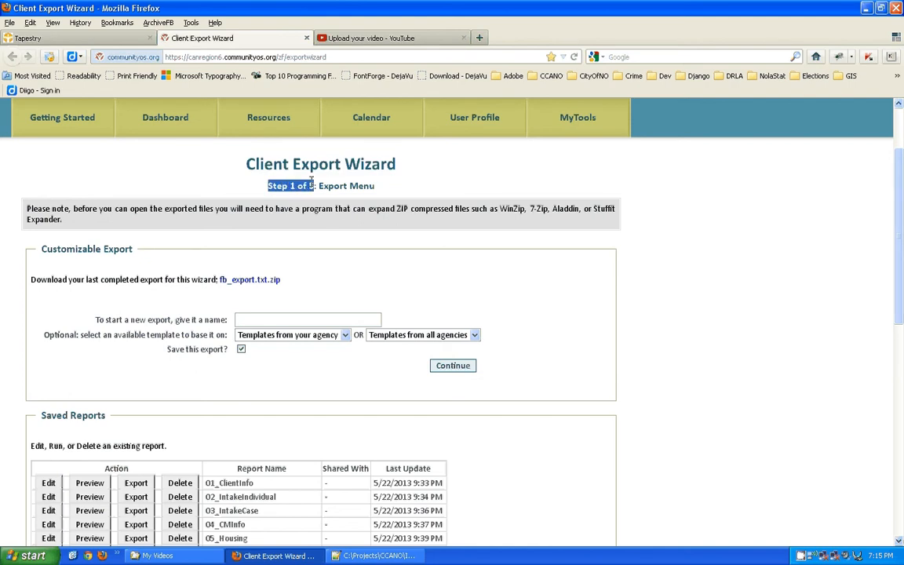
click(649, 179)
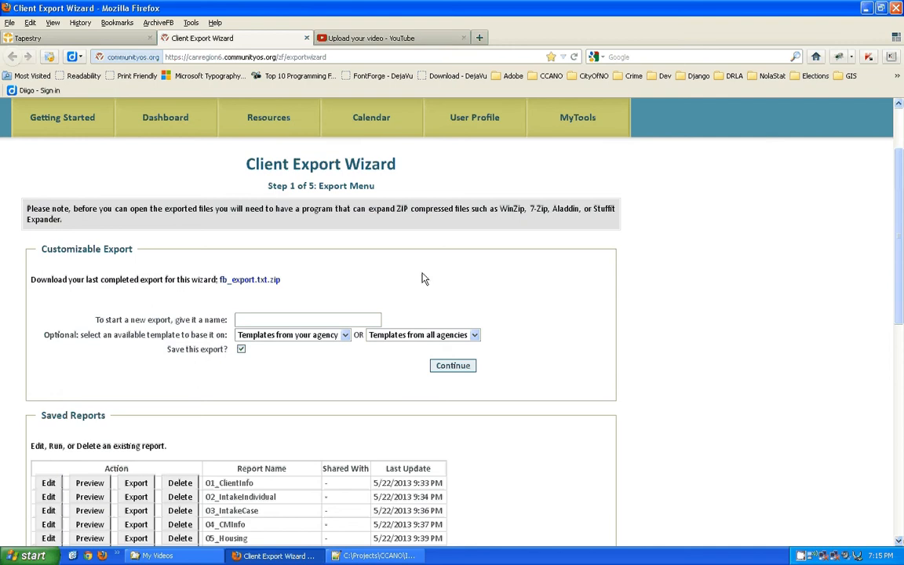
Name the new export 'Tutorial_TierLevels', correcting a typo along the way.
click(293, 319)
text(Tutorial)
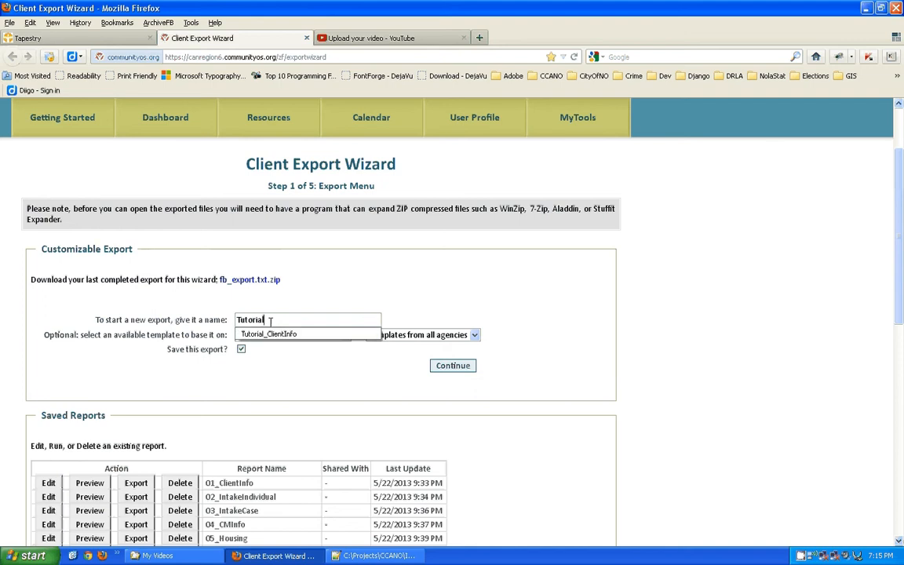
text(_Ter)
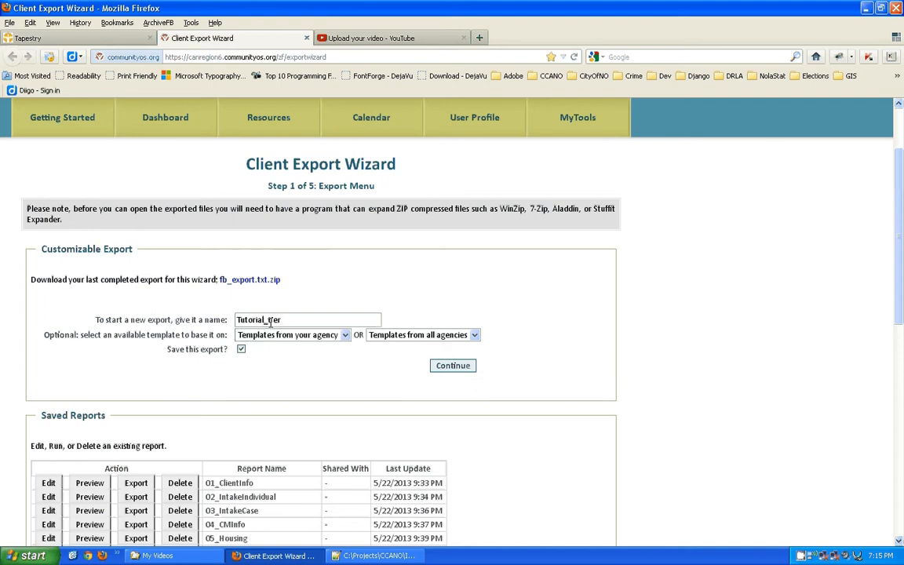
key(BackSpace)
key(BackSpace)
key(BackSpace)
text(TierLevels)
Continue to Step 2 of 5: Select Fields.
click(446, 367)
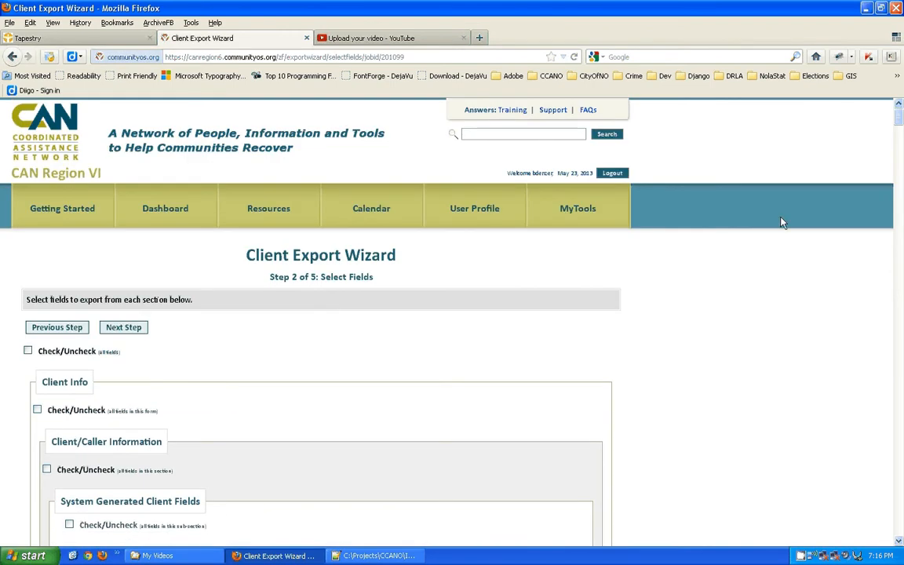
drag(899, 116, 899, 133)
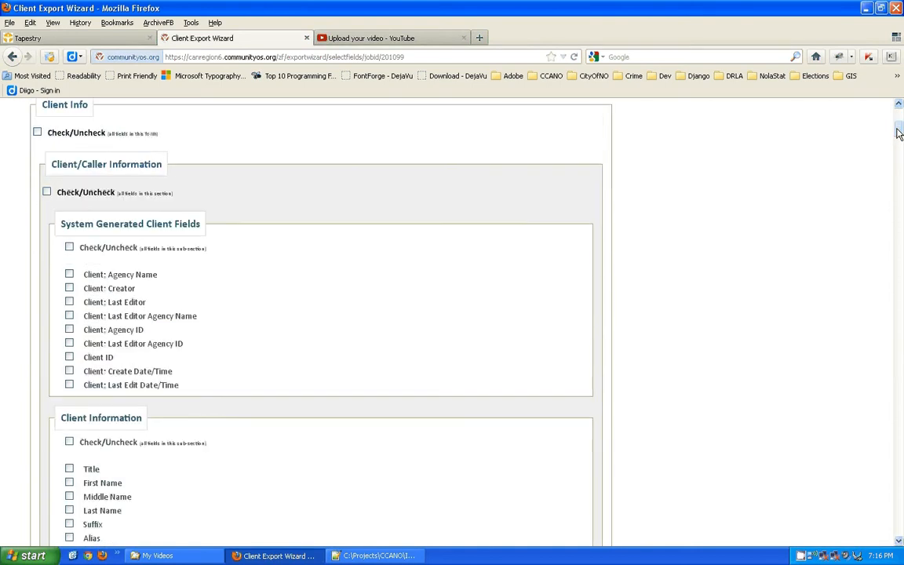
drag(899, 133, 899, 139)
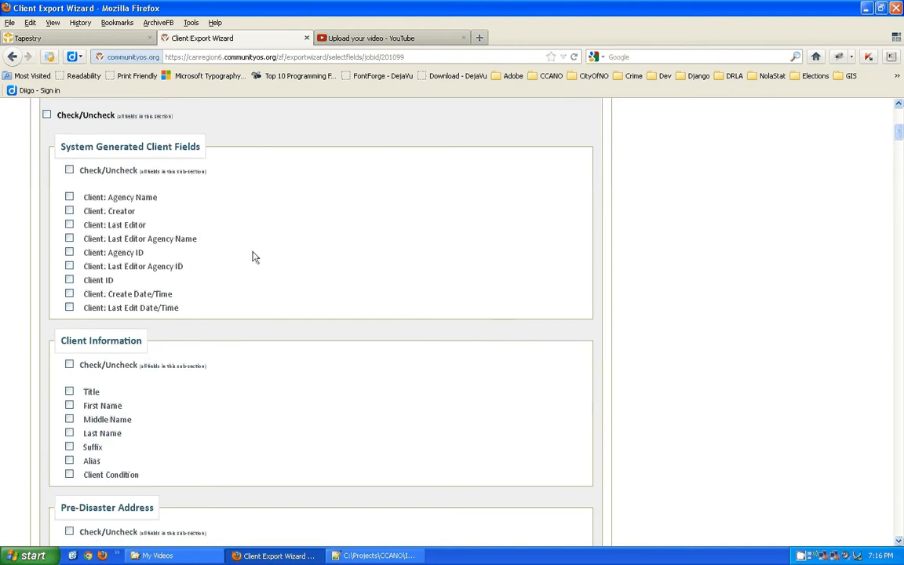
Tick Client: Agency ID, Client: Agency Name, Client ID and Associated Disasters.
click(69, 252)
click(70, 198)
click(69, 280)
drag(900, 135, 899, 162)
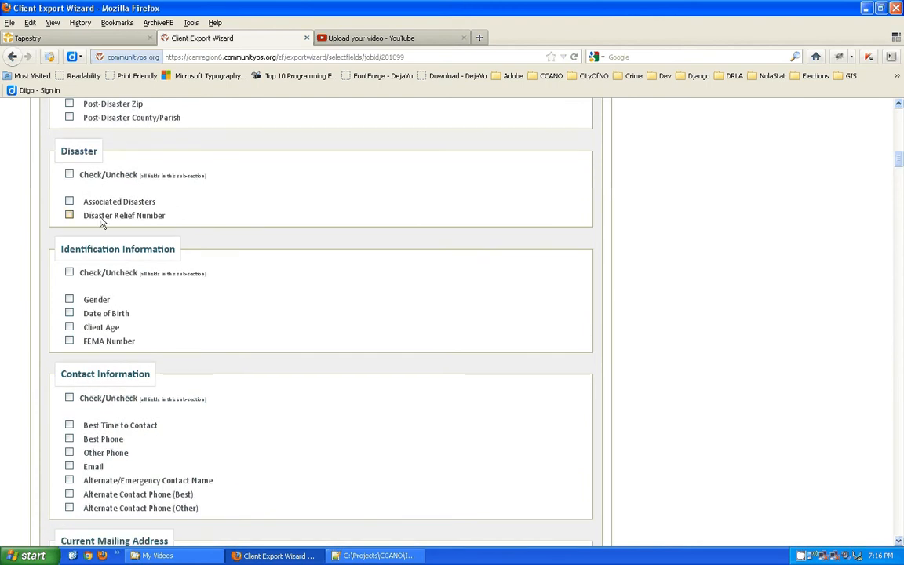
click(69, 202)
scroll(900, 165, down, 4)
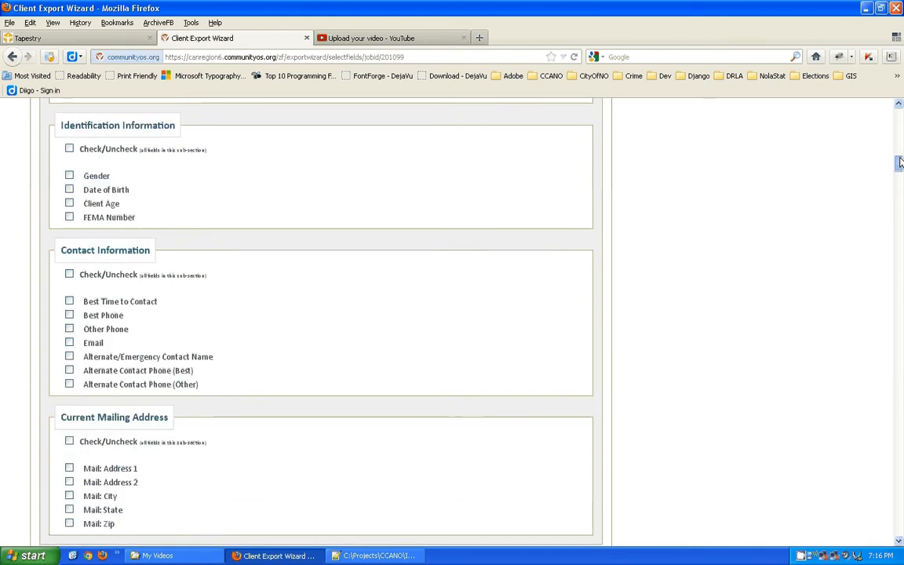
drag(900, 165, 900, 180)
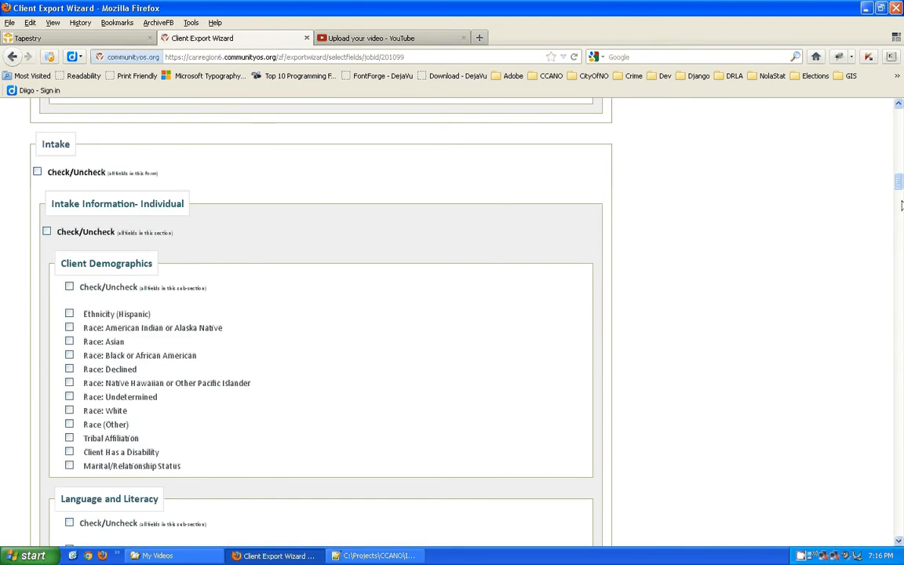
In the Intake Information- Case section, tick Priority Level and Case Status.
drag(898, 183, 900, 213)
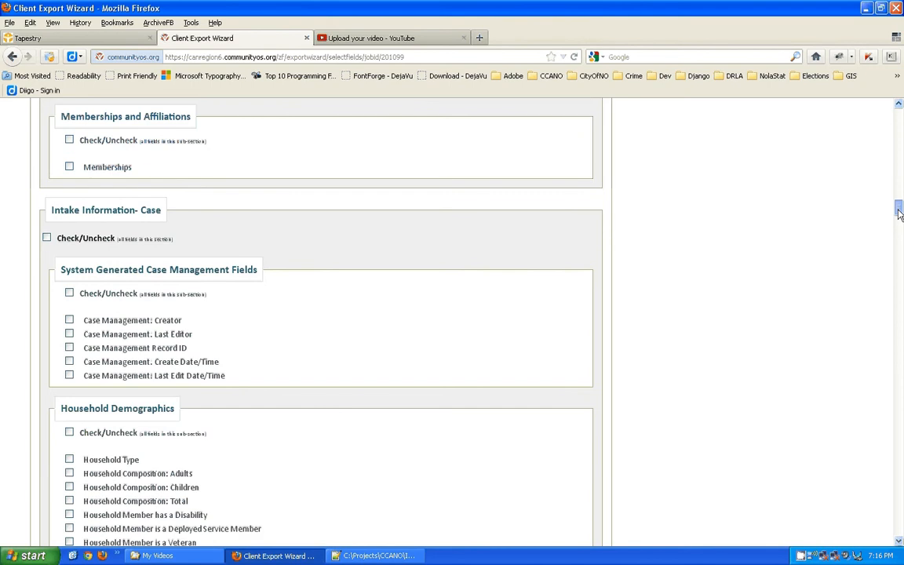
mouse_move(900, 214)
mouse_down()
mouse_move(900, 222)
mouse_move(900, 211)
mouse_up()
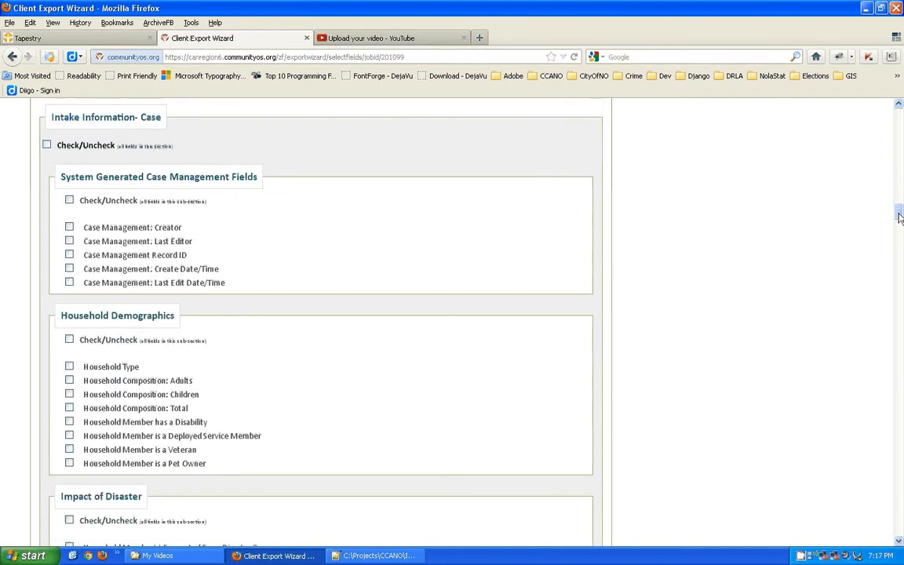
drag(51, 117, 161, 116)
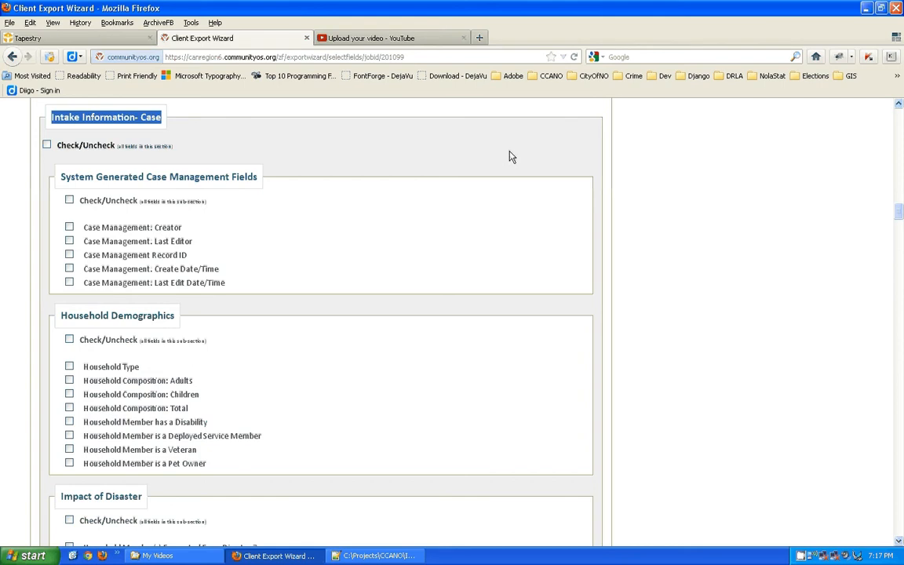
scroll(161, 232, up, 2)
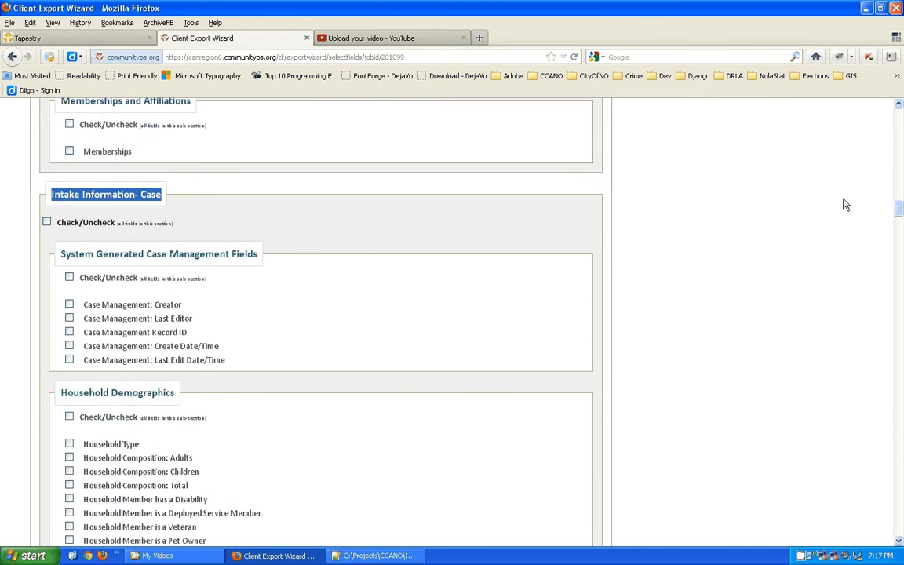
drag(899, 208, 900, 178)
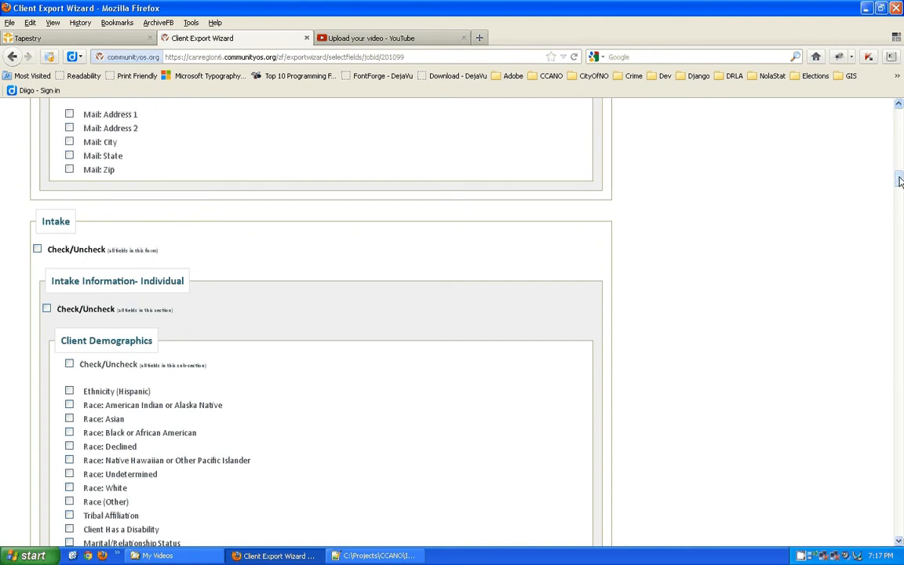
drag(900, 178, 900, 235)
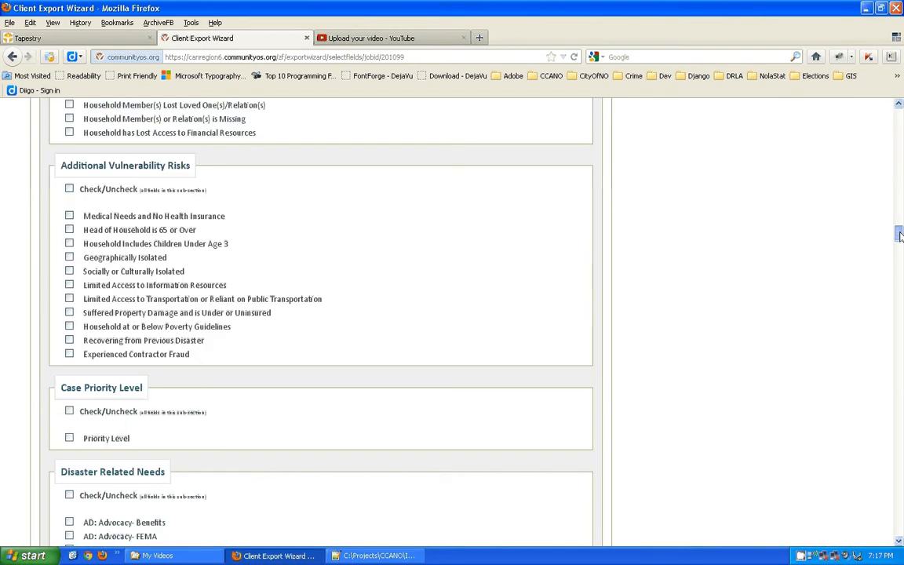
scroll(347, 201, down, 5)
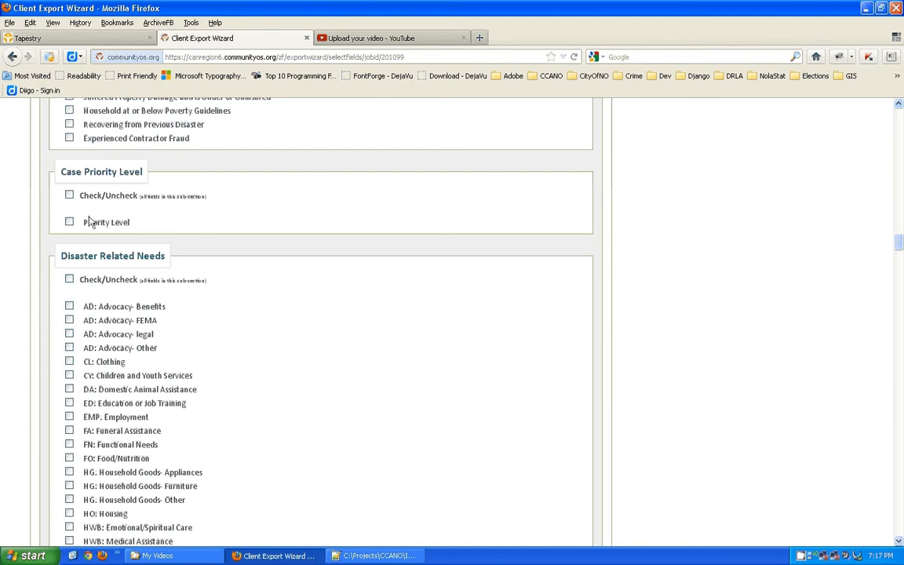
click(69, 222)
mouse_move(899, 243)
mouse_down()
mouse_move(900, 259)
mouse_move(899, 247)
mouse_up()
drag(900, 254, 900, 269)
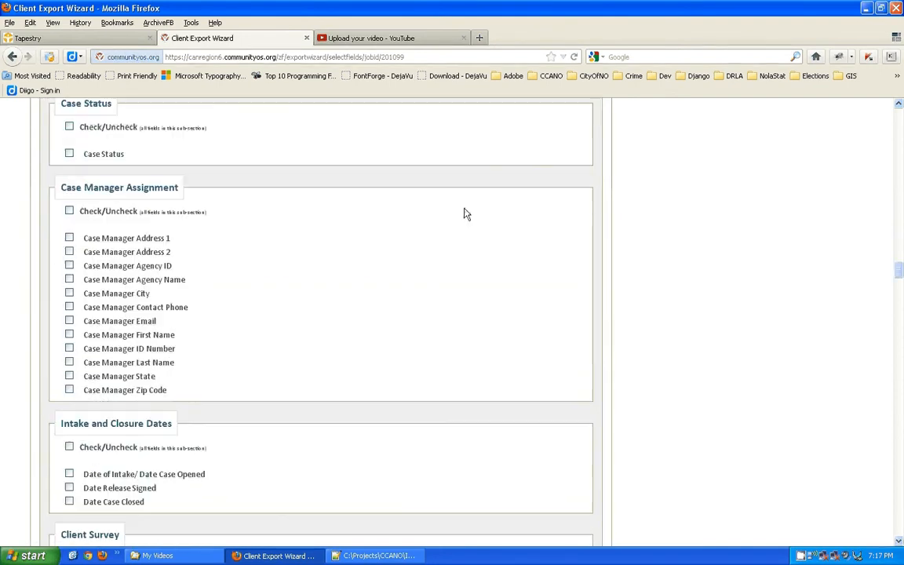
click(70, 155)
click(69, 266)
drag(900, 278, 902, 139)
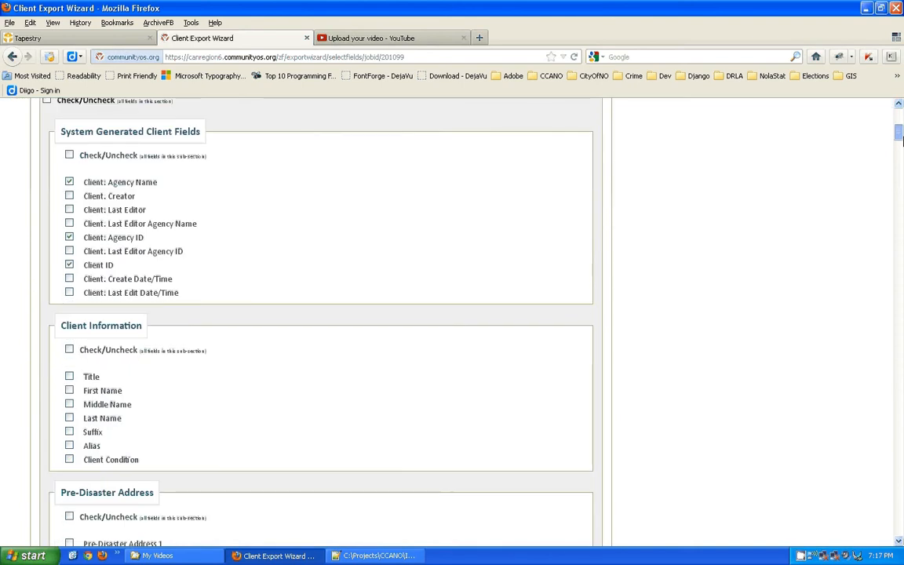
scroll(902, 139, down, 1)
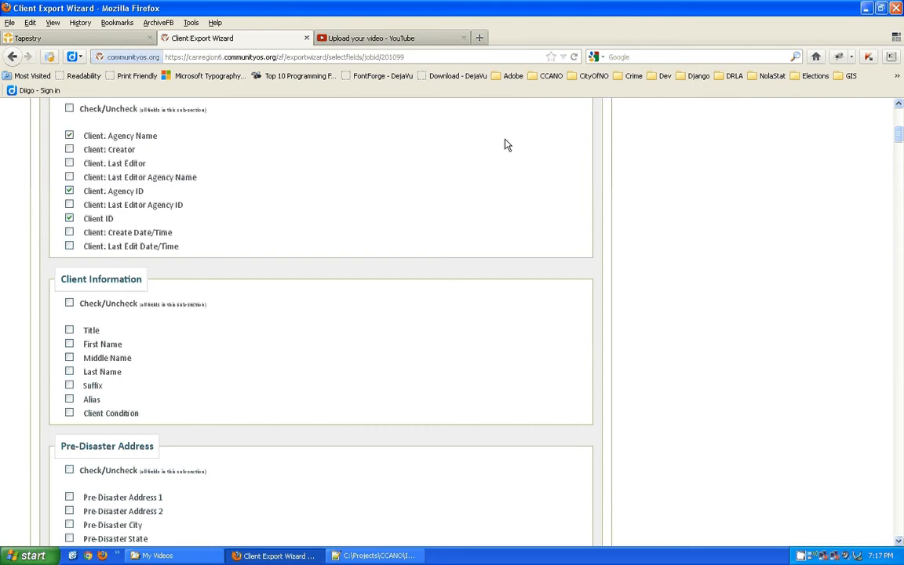
drag(899, 144, 892, 271)
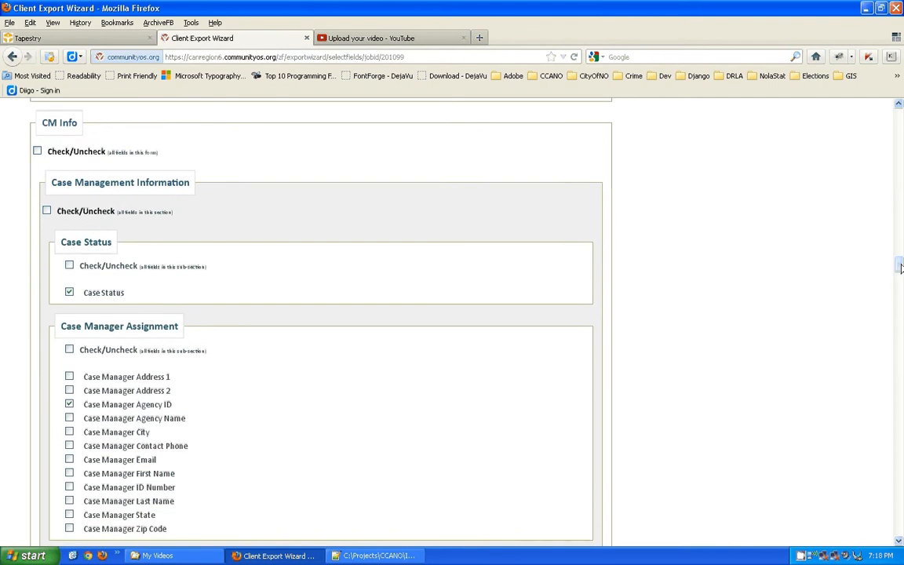
drag(899, 268, 900, 276)
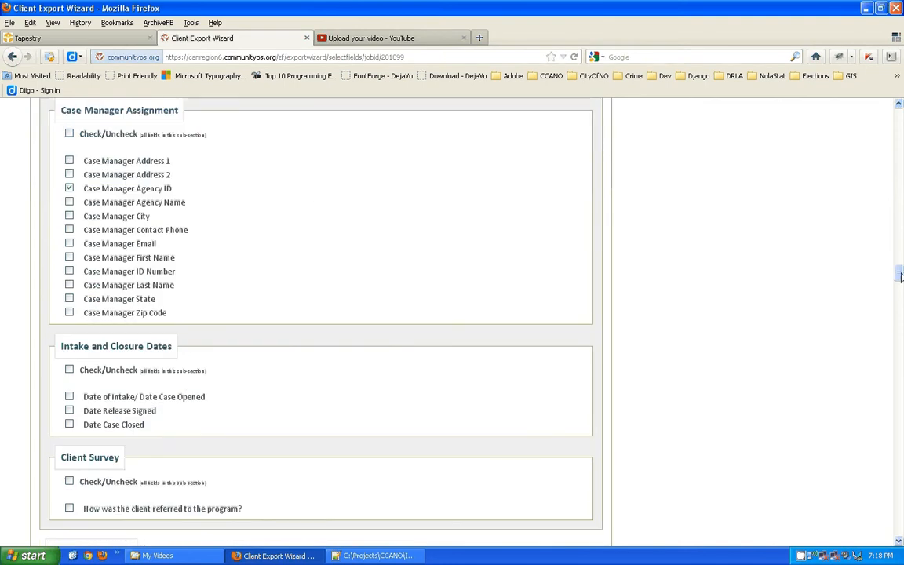
Tick Case Manager Agency Name, Case Manager ID Number and Date of Intake/ Date Case Opened, leaving Case Manager First Name unticked.
click(70, 202)
click(70, 272)
drag(142, 274, 177, 277)
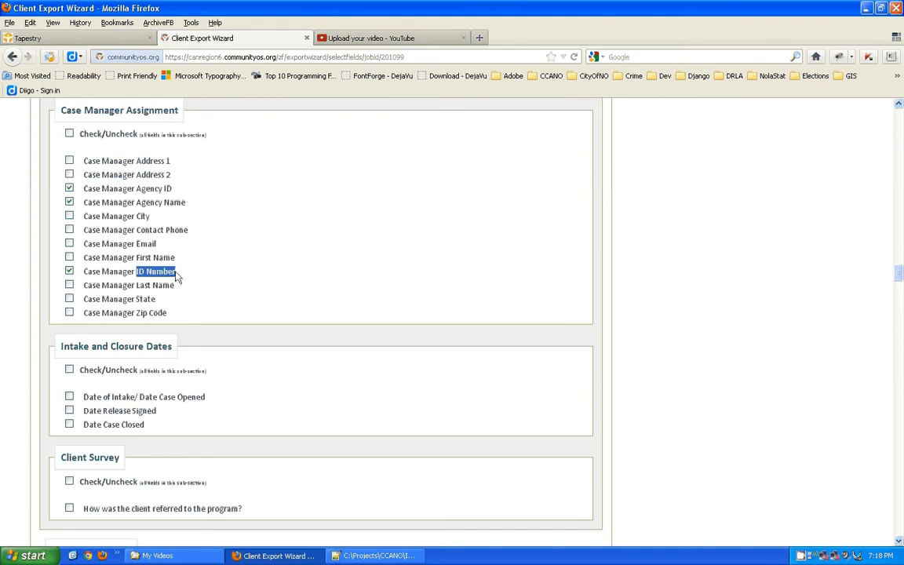
drag(109, 270, 109, 263)
click(123, 261)
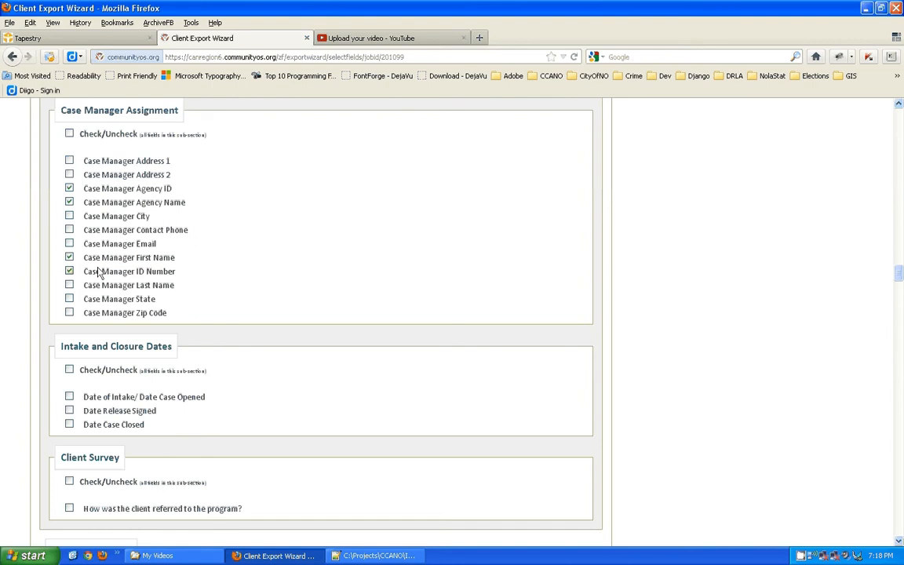
click(70, 258)
drag(899, 275, 899, 284)
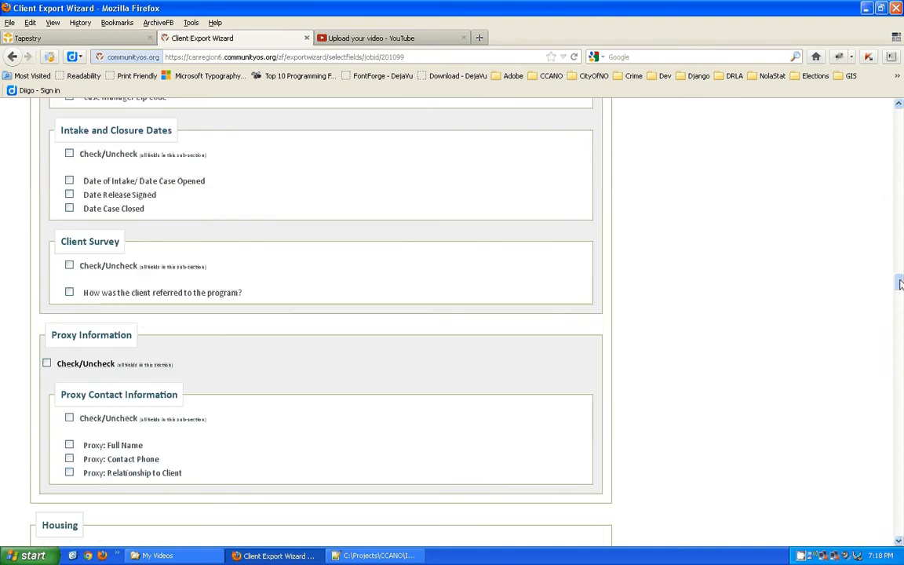
click(70, 181)
Tick Date Release Signed and Date Case Closed, then scroll down to Household Relations.
drag(899, 285, 899, 288)
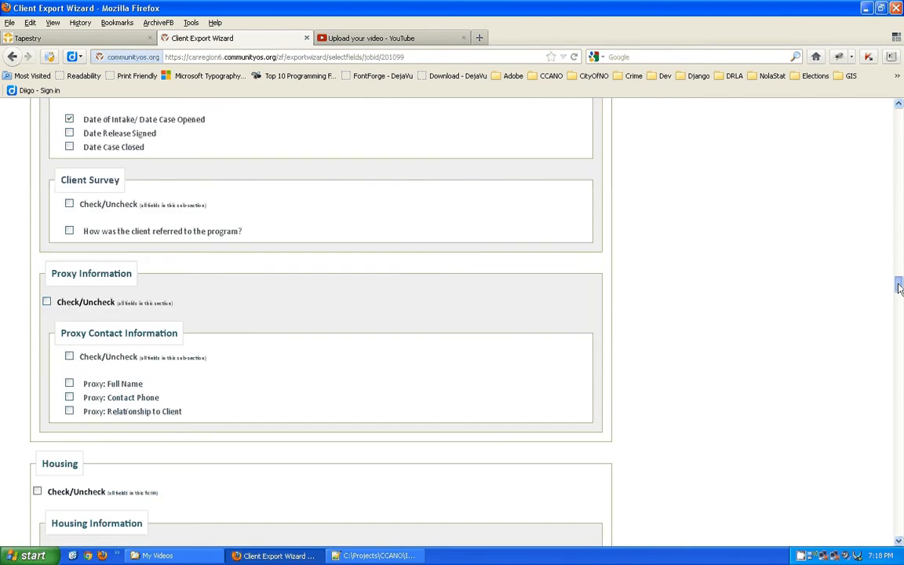
click(69, 134)
drag(900, 287, 900, 285)
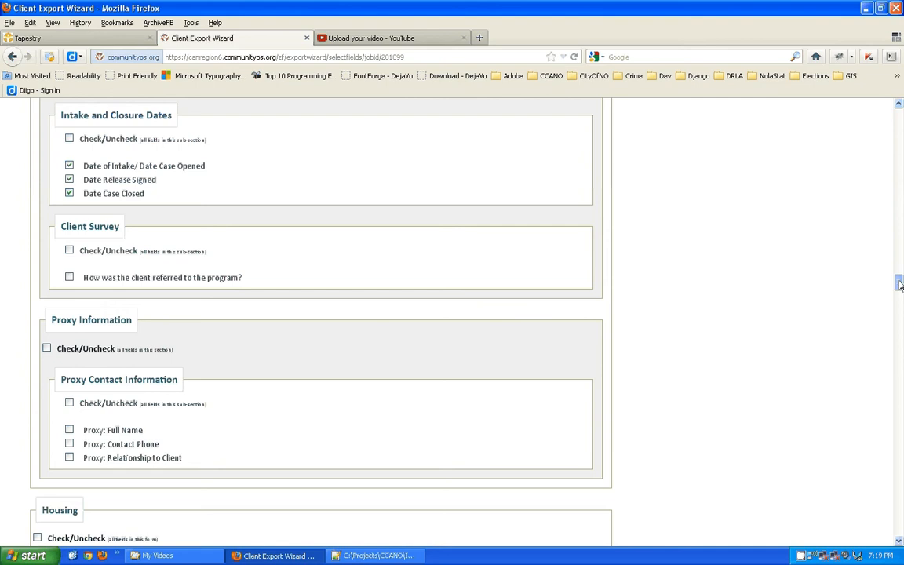
drag(900, 285, 900, 284)
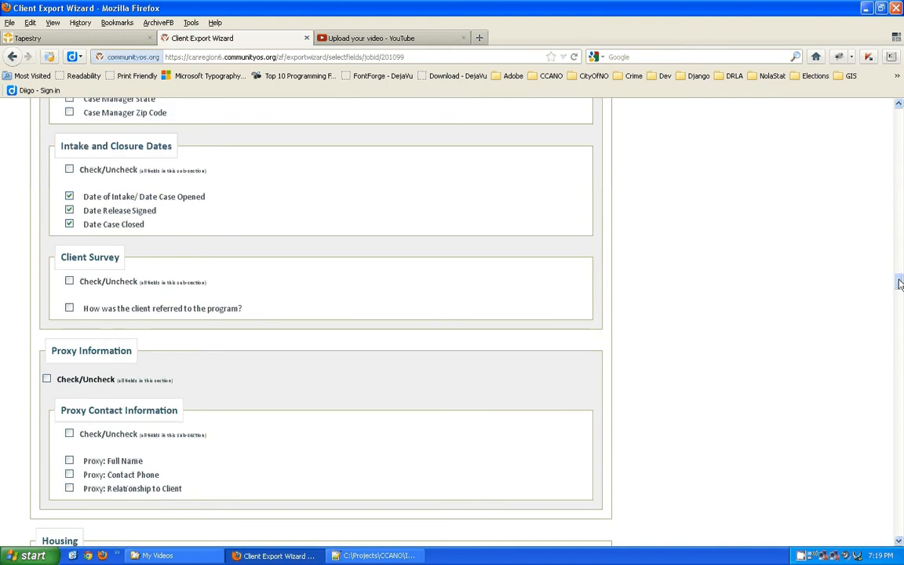
drag(900, 283, 900, 291)
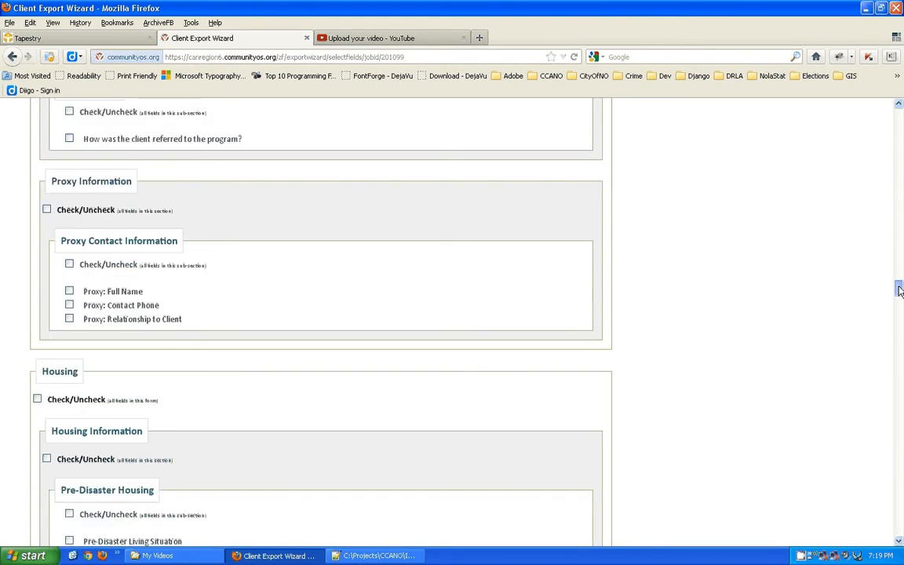
drag(900, 291, 900, 499)
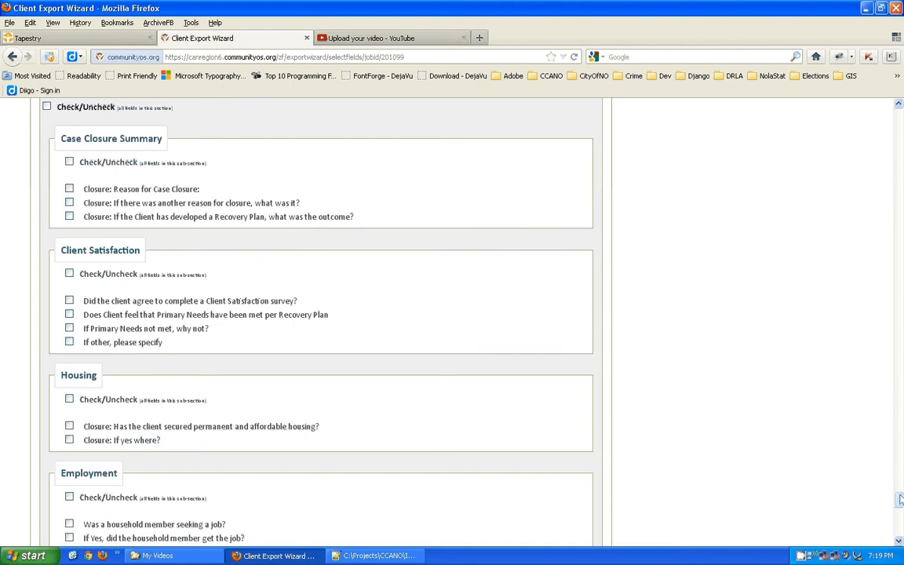
drag(900, 500, 900, 521)
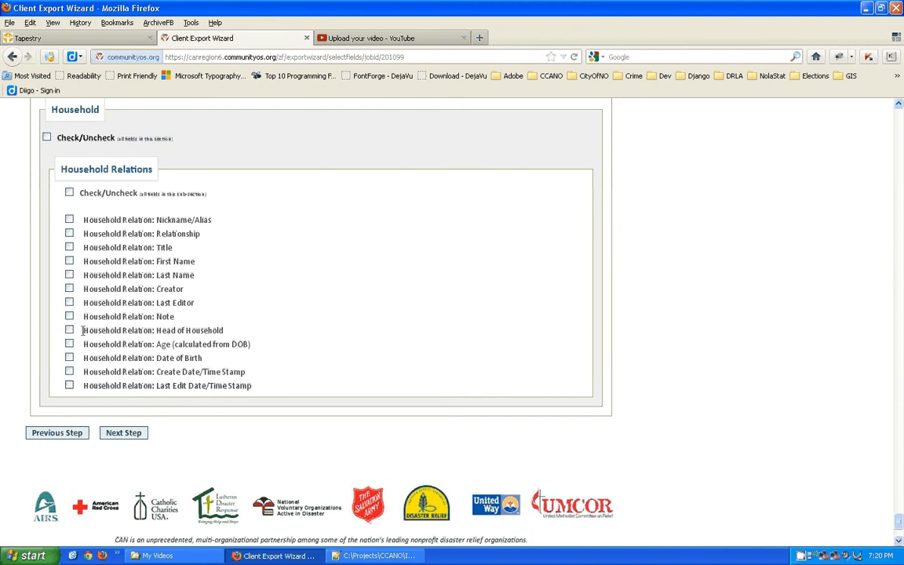
Tick Household Relation: Head of Household, leave Relationship unticked, and return to the page top.
drag(82, 330, 223, 335)
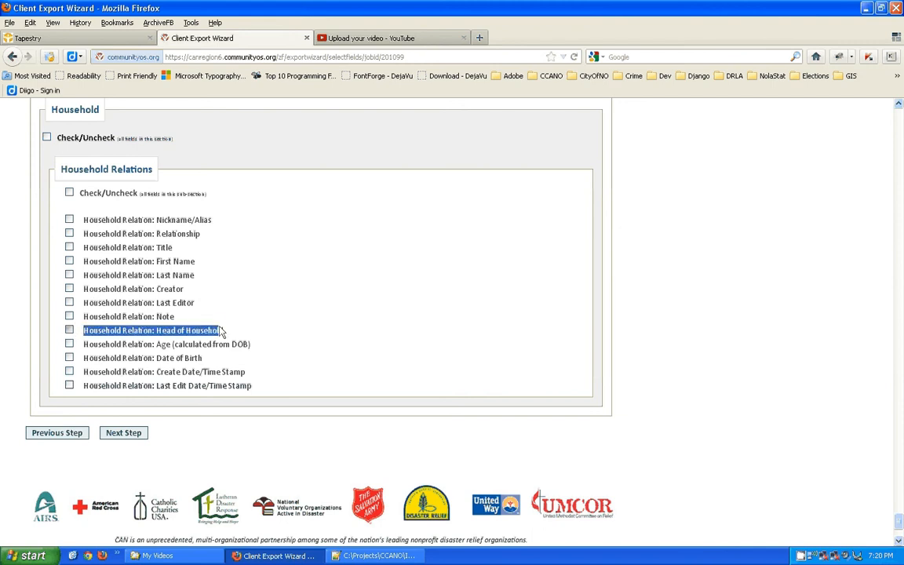
click(70, 331)
click(69, 234)
click(69, 233)
drag(900, 522, 899, 146)
drag(900, 135, 899, 110)
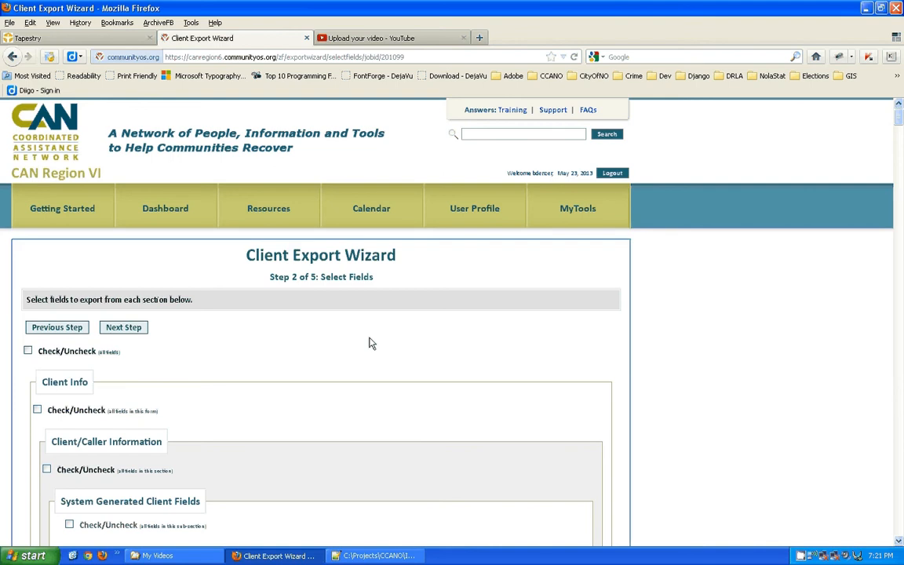
Search the page for 'Prior' to confirm Priority Level is ticked, then go to Step 3.
key(ctrl+f)
key(BackSpace)
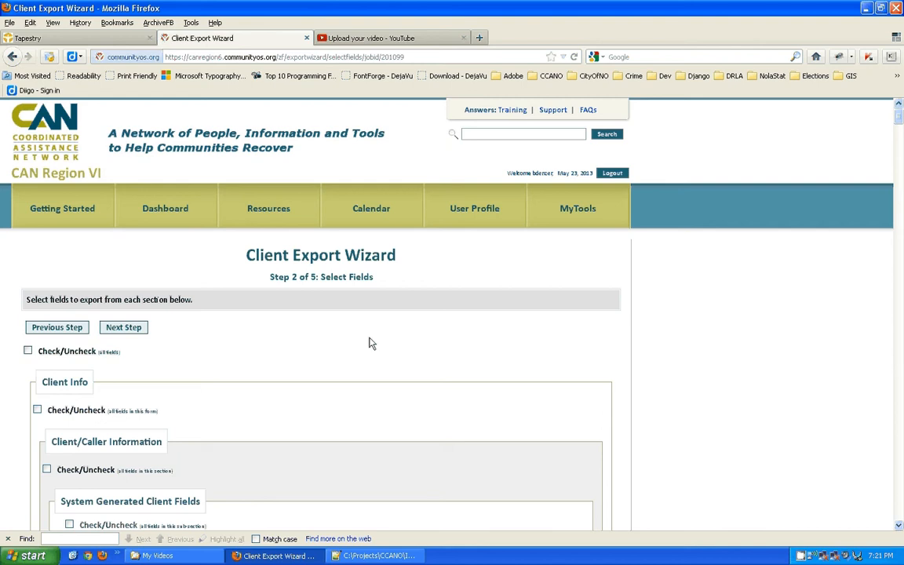
text(P)
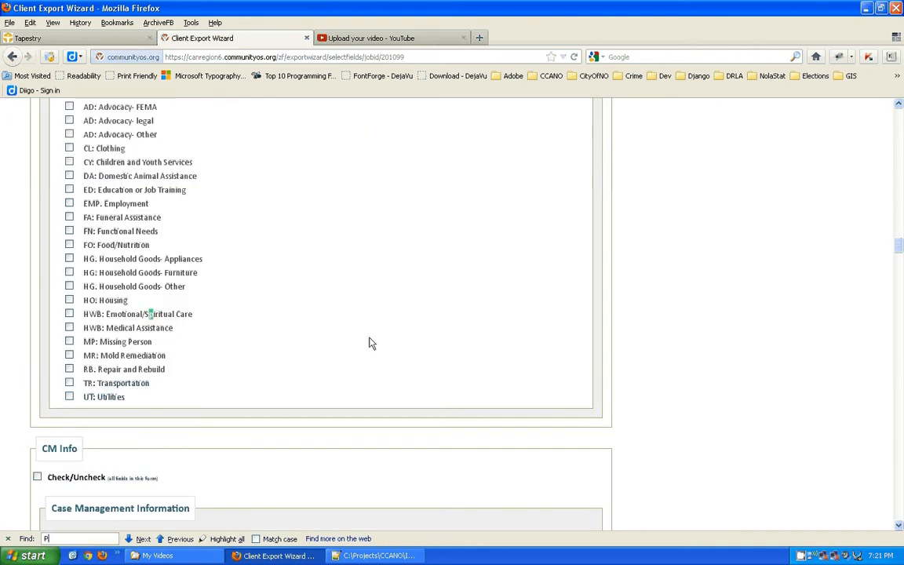
text(rior)
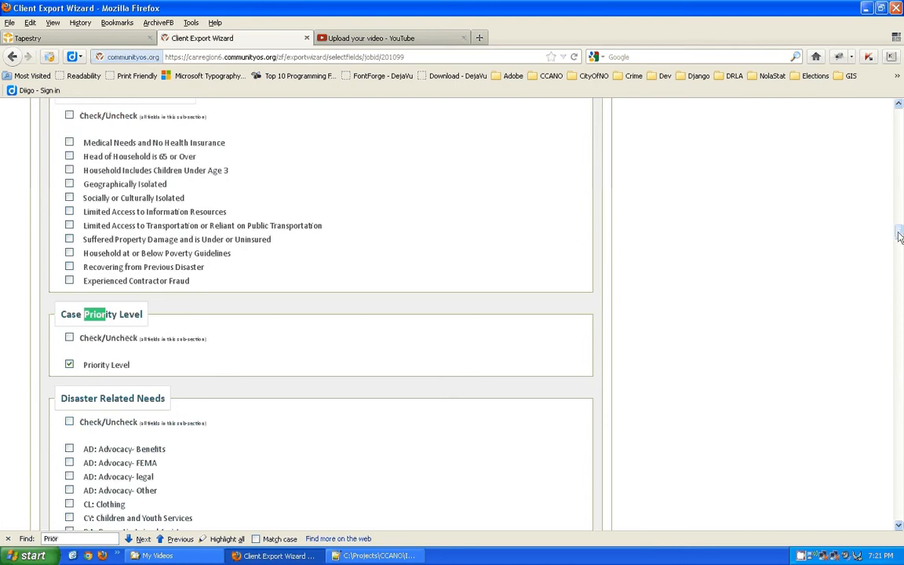
drag(899, 234, 899, 110)
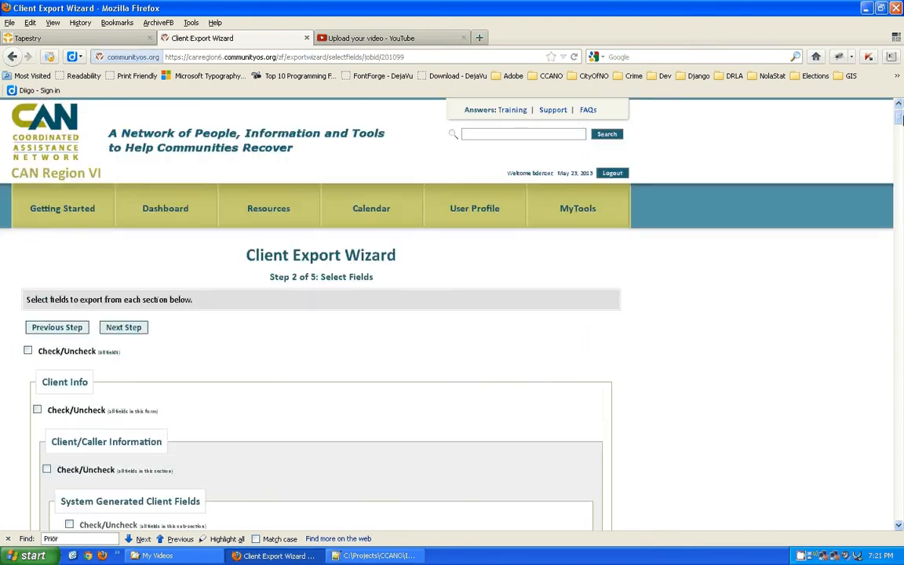
click(124, 328)
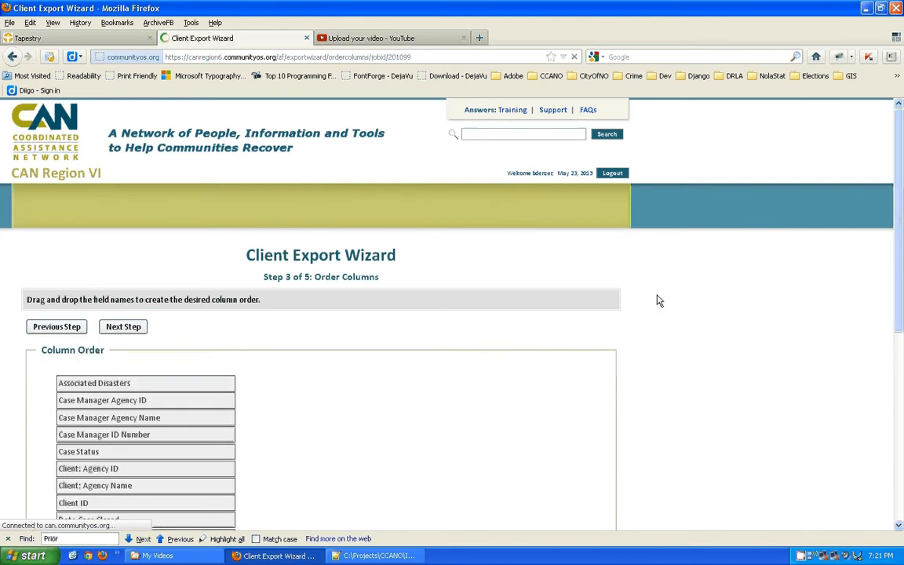
Place Client ID, then Date of Intake/ Date Case Opened, after Case Manager Agency Name; close the Find bar.
scroll(901, 186, down, 3)
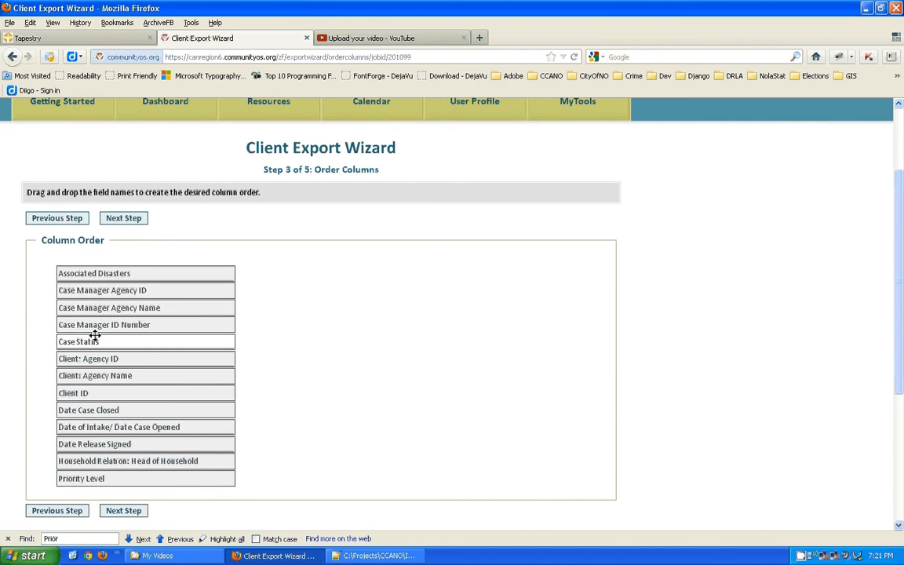
drag(81, 393, 94, 327)
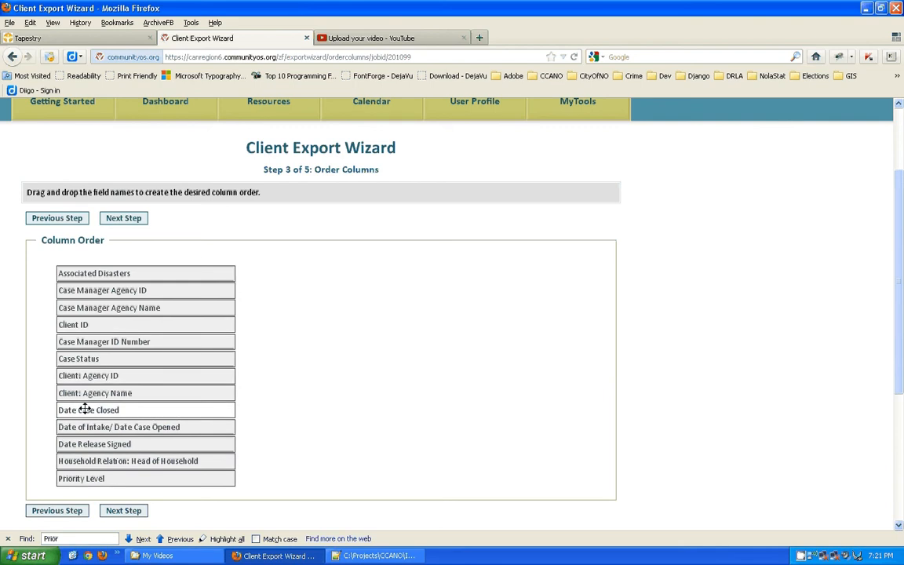
drag(79, 428, 81, 339)
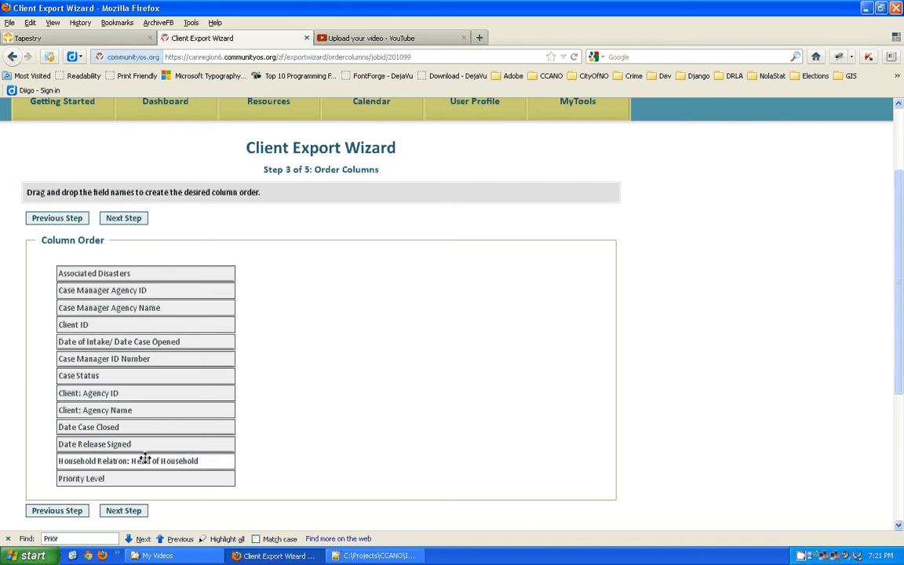
click(7, 538)
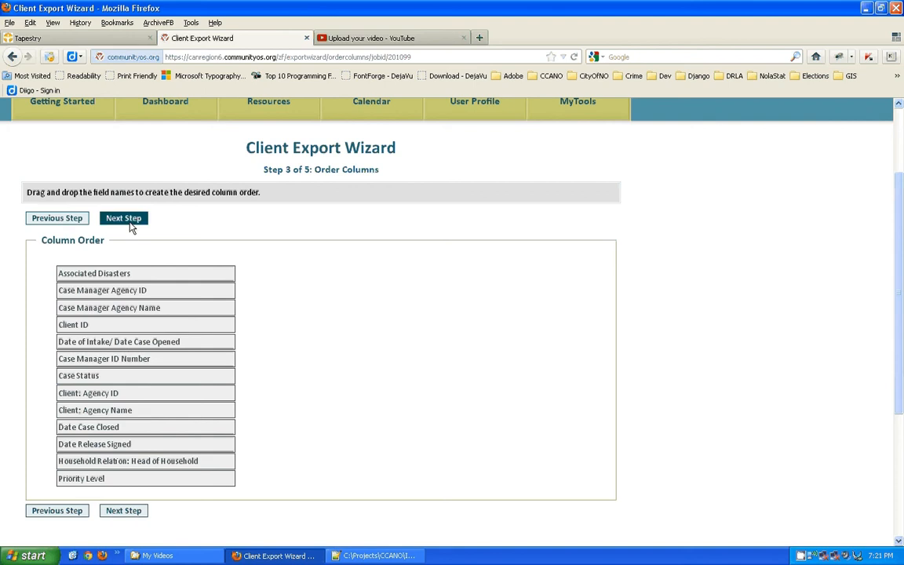
On Step 4, set the first criterion to Client ID and try continuing, triggering the more-criteria error.
click(132, 512)
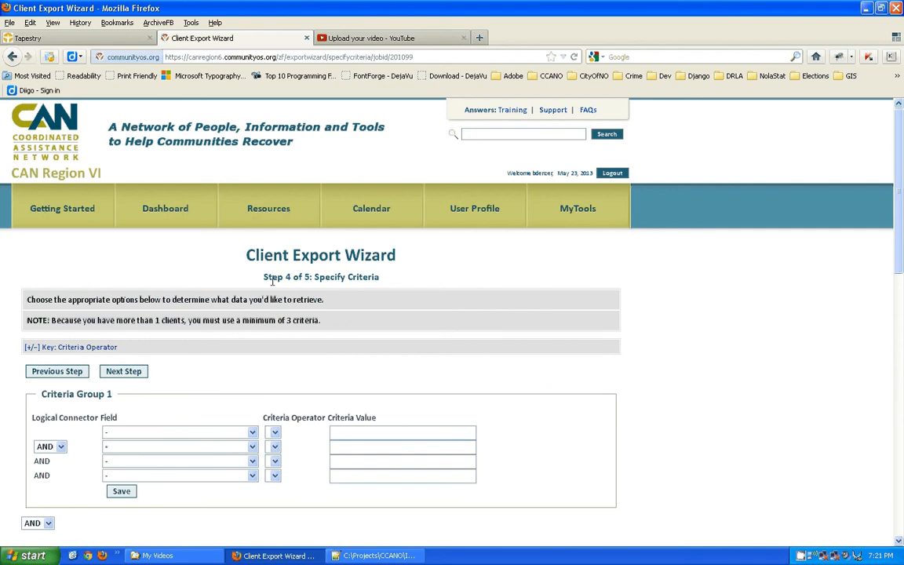
drag(263, 278, 310, 277)
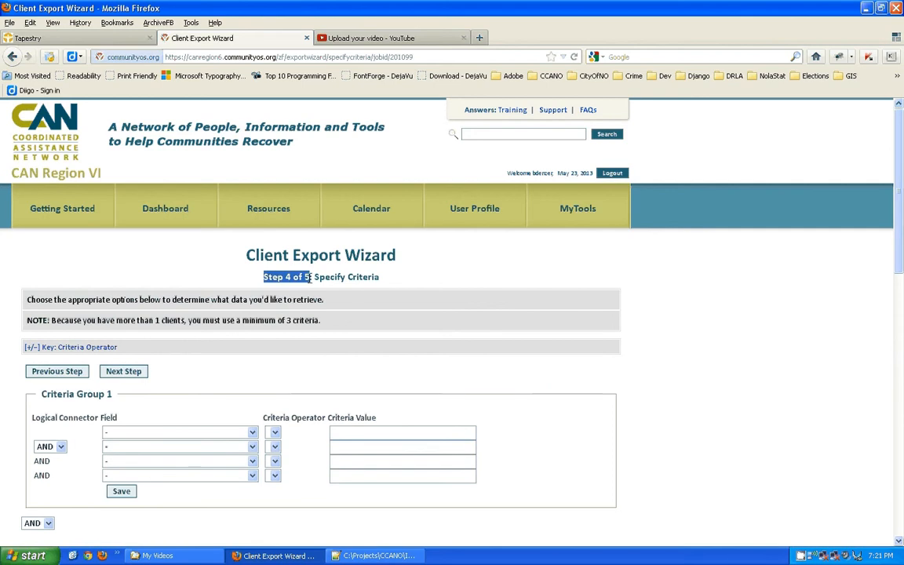
scroll(902, 130, down, 3)
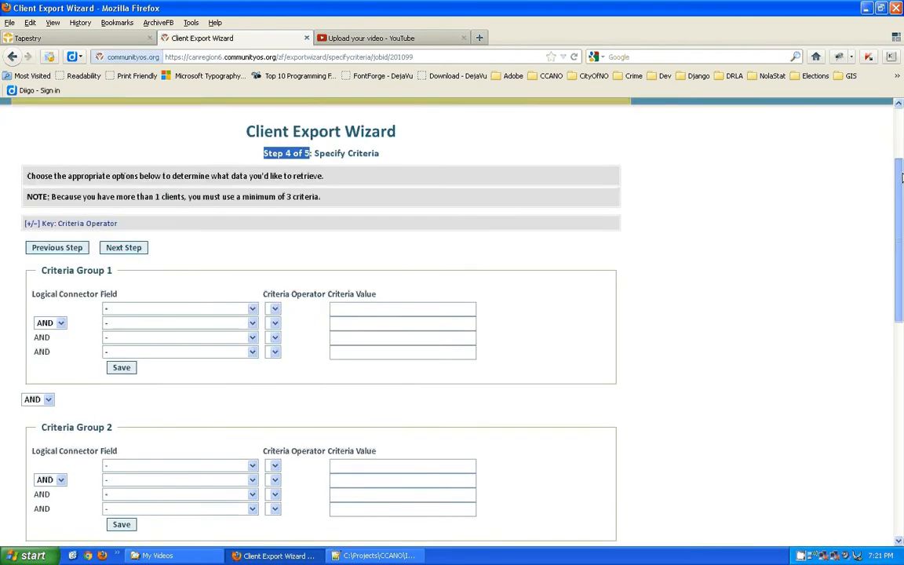
click(251, 296)
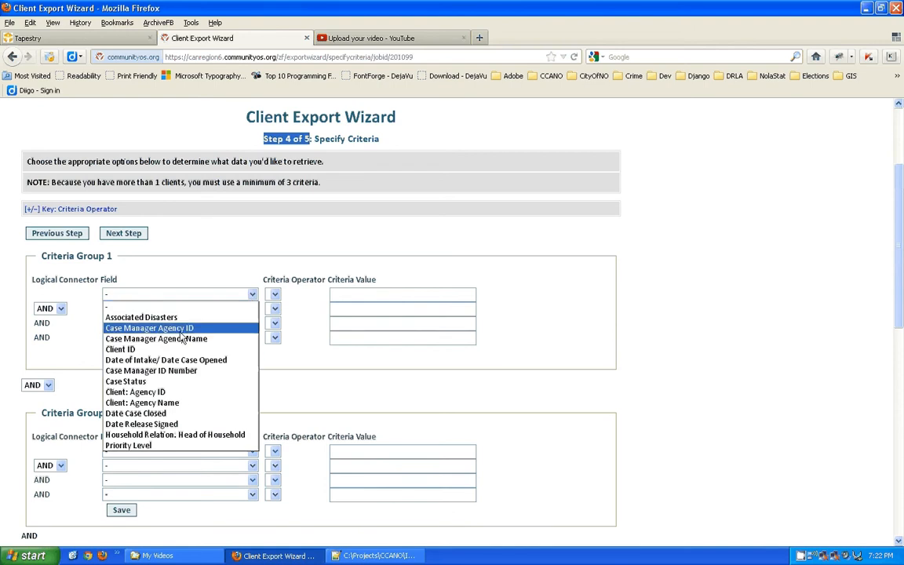
click(139, 350)
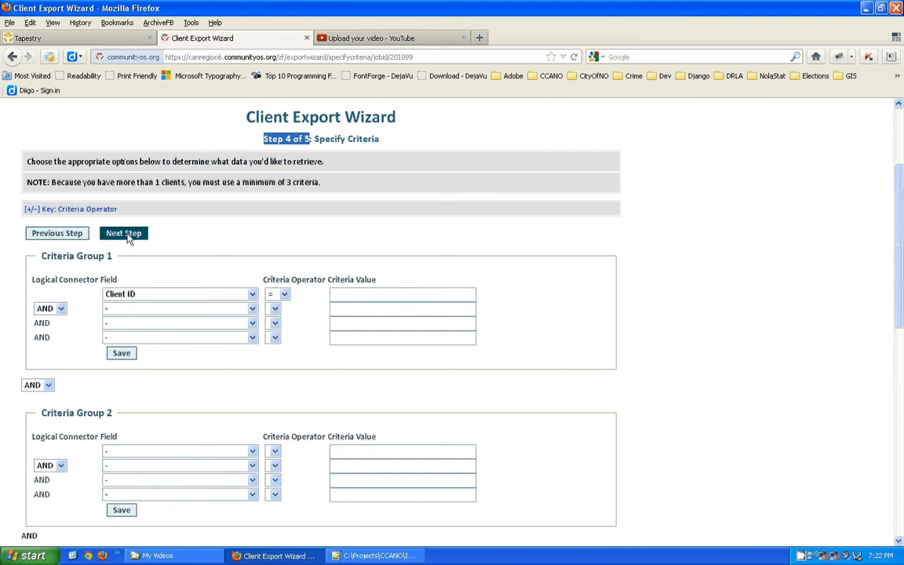
click(126, 234)
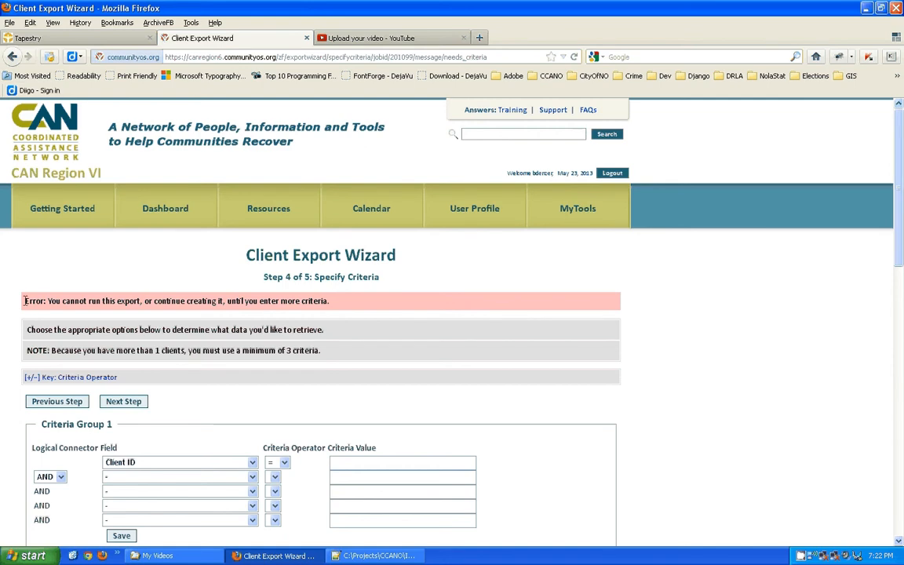
Point out the error message and go back to Step 2 Select Fields, reloading it.
drag(24, 300, 345, 310)
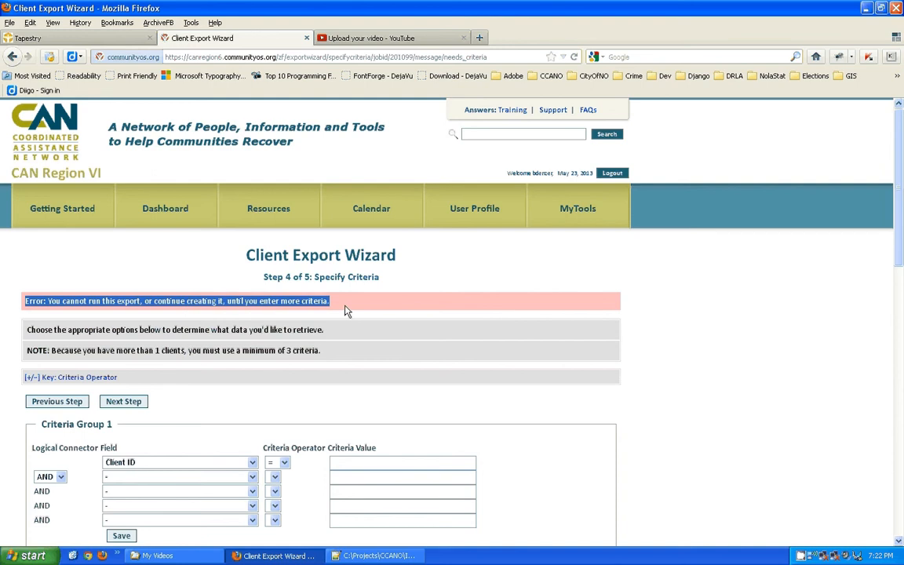
click(12, 57)
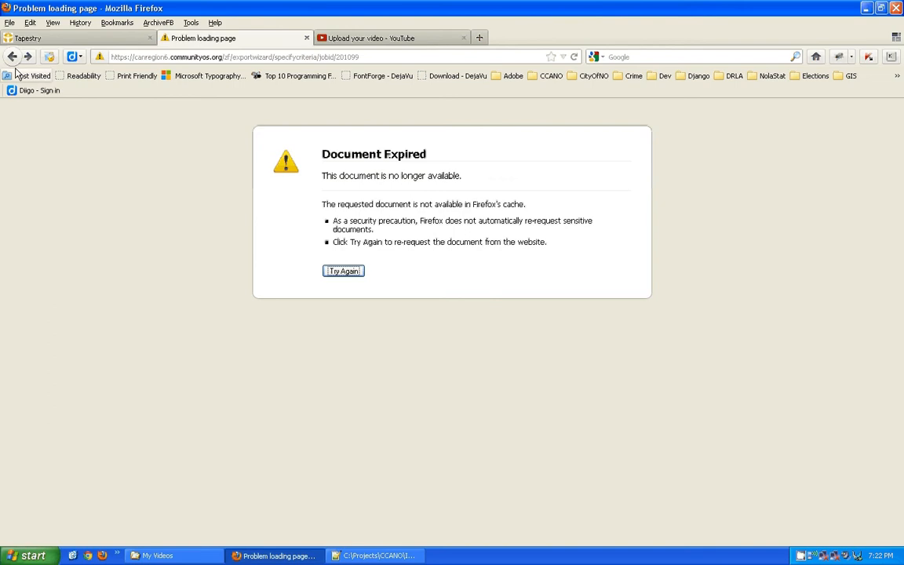
click(12, 57)
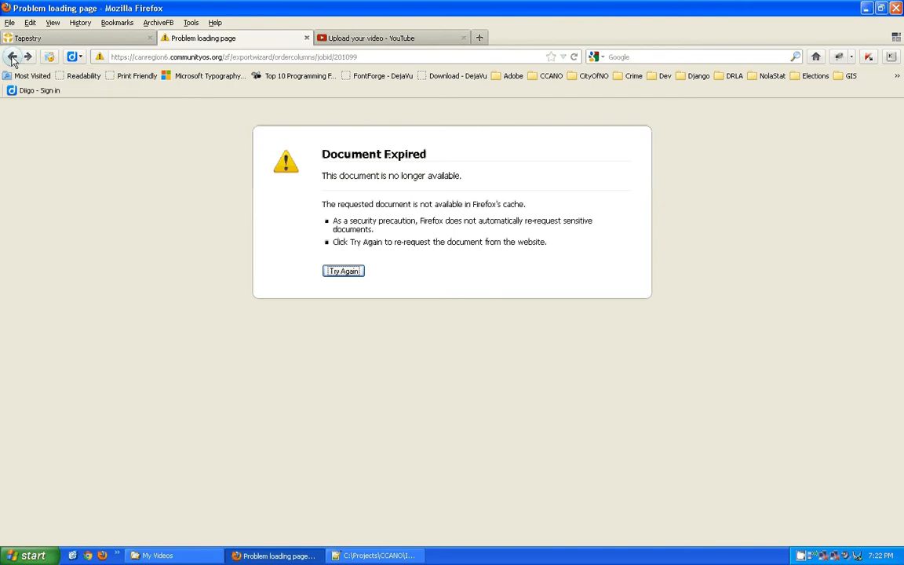
click(12, 58)
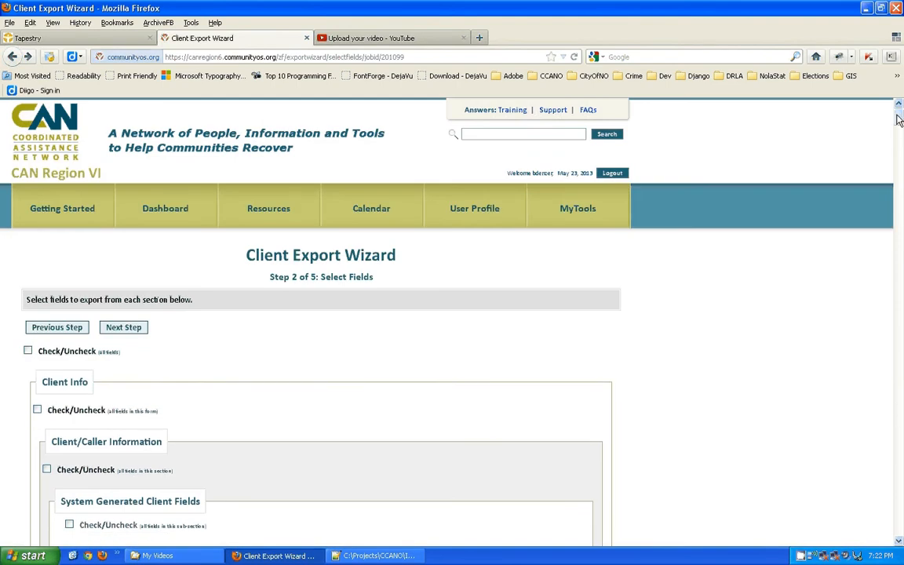
Review the chosen fields, including Priority Level, and continue to Step 3 Order Columns.
drag(903, 131, 900, 249)
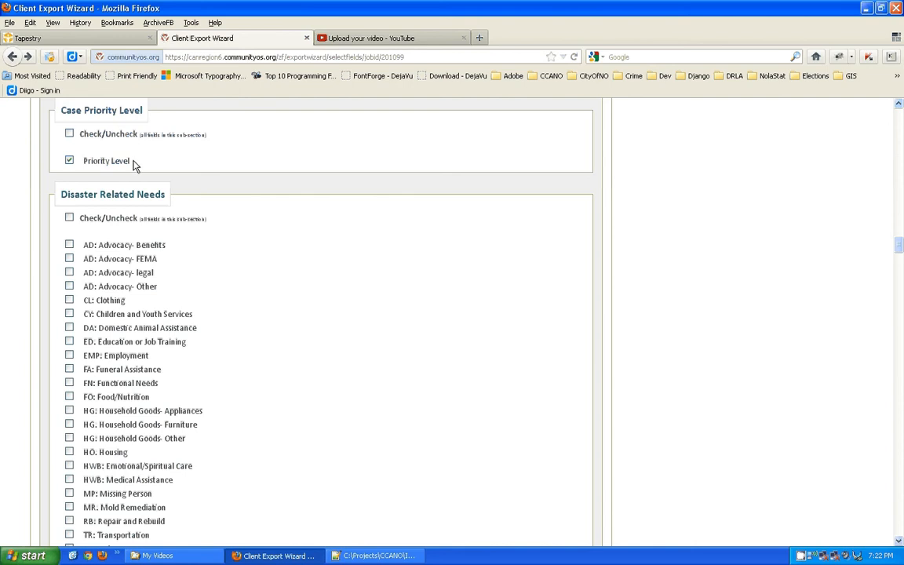
drag(129, 162, 87, 167)
drag(900, 253, 901, 132)
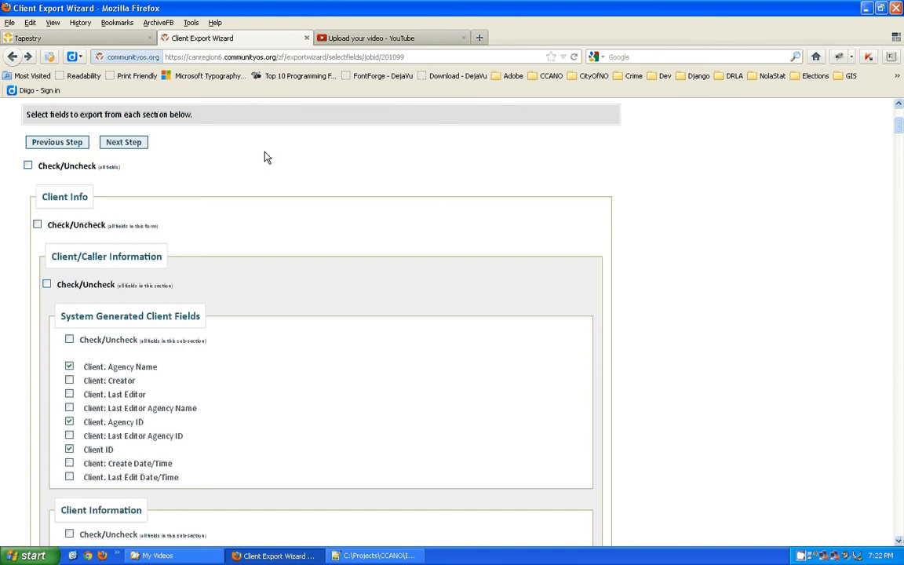
drag(898, 128, 900, 122)
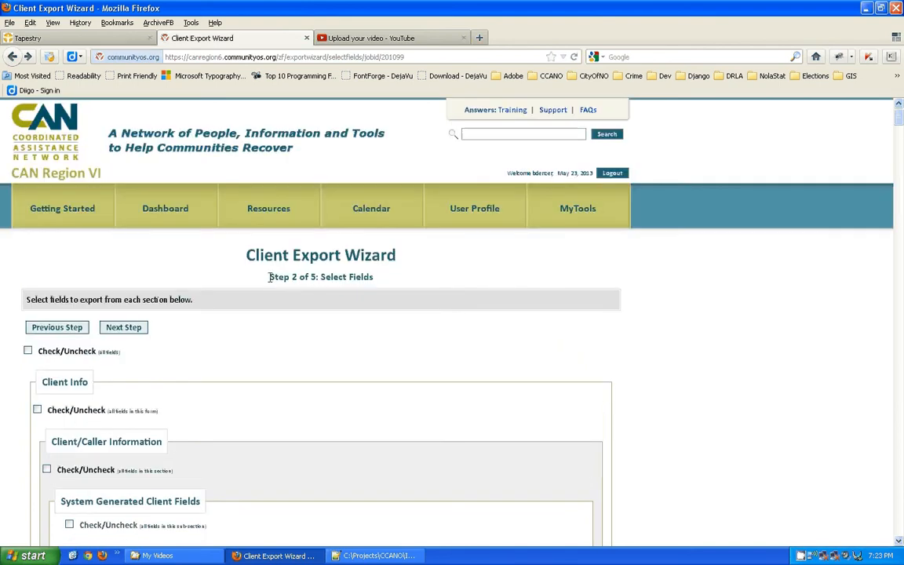
drag(269, 278, 316, 278)
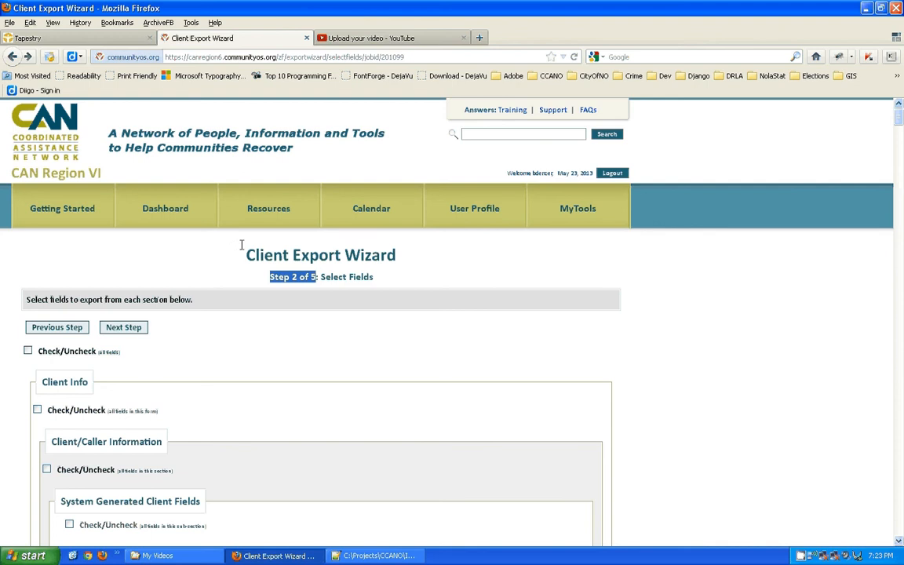
click(128, 327)
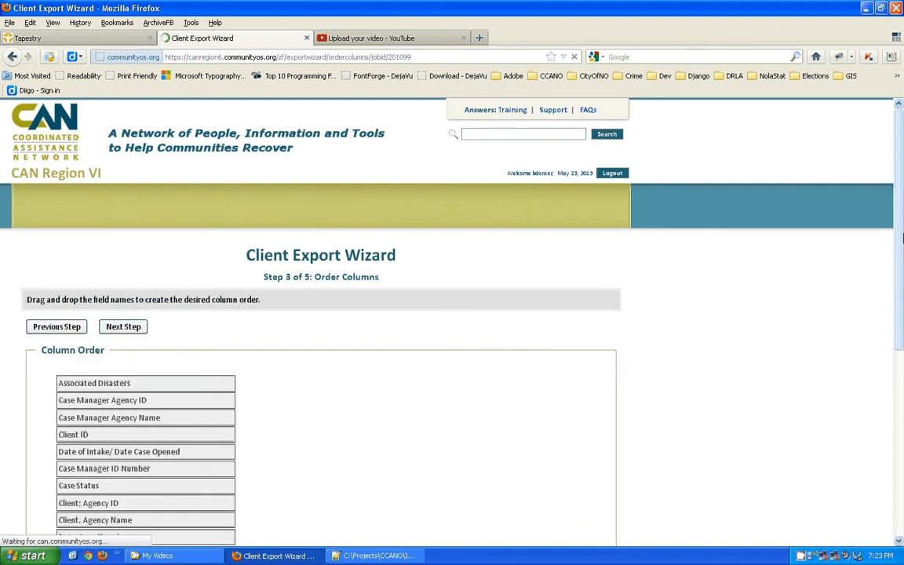
Advance to Step 4 Specify Criteria, review the field list, and note the minimum of 3 criteria.
drag(900, 157, 898, 210)
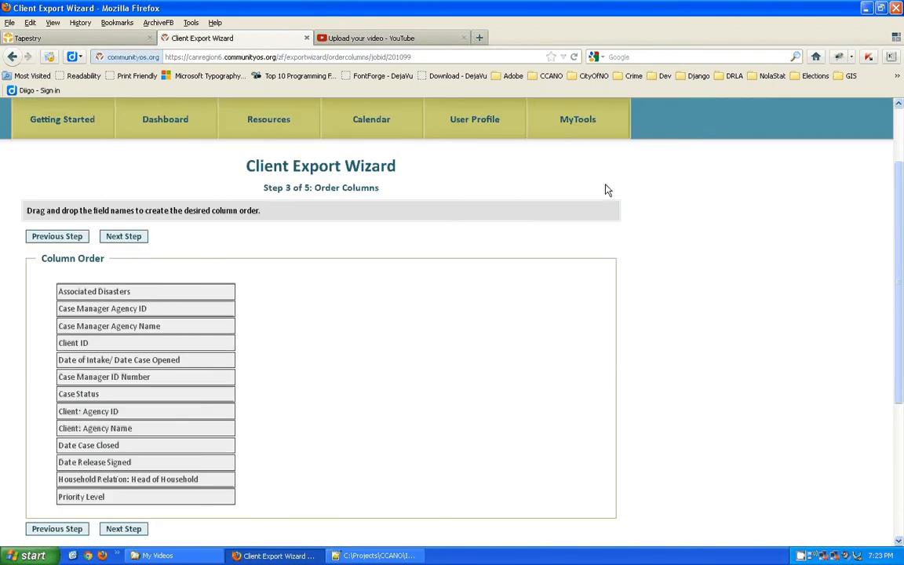
click(123, 236)
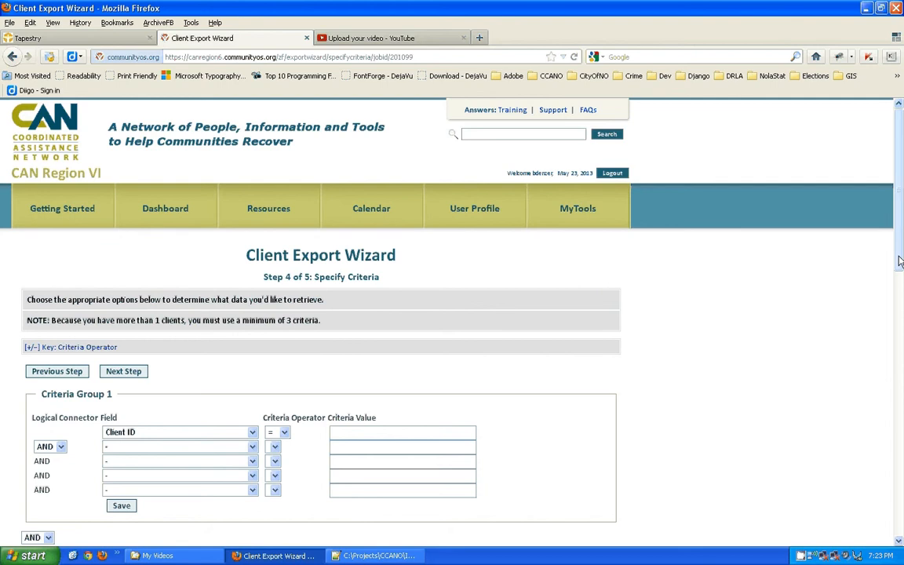
scroll(900, 262, down, 5)
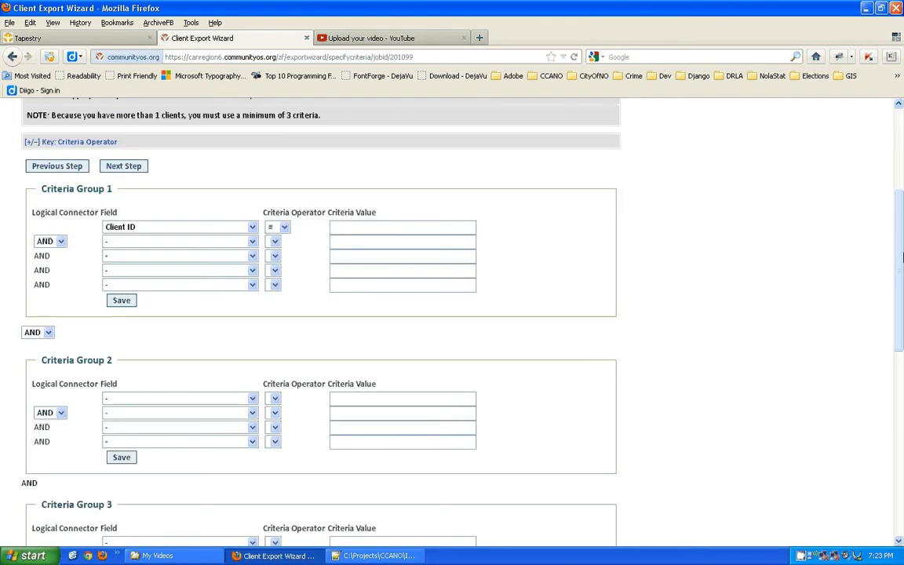
scroll(900, 259, up, 2)
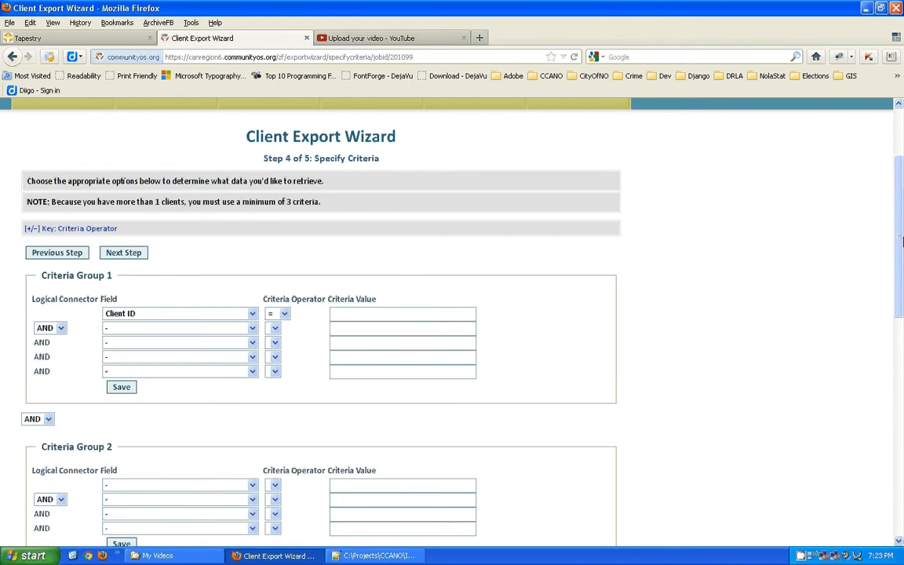
click(252, 314)
click(252, 315)
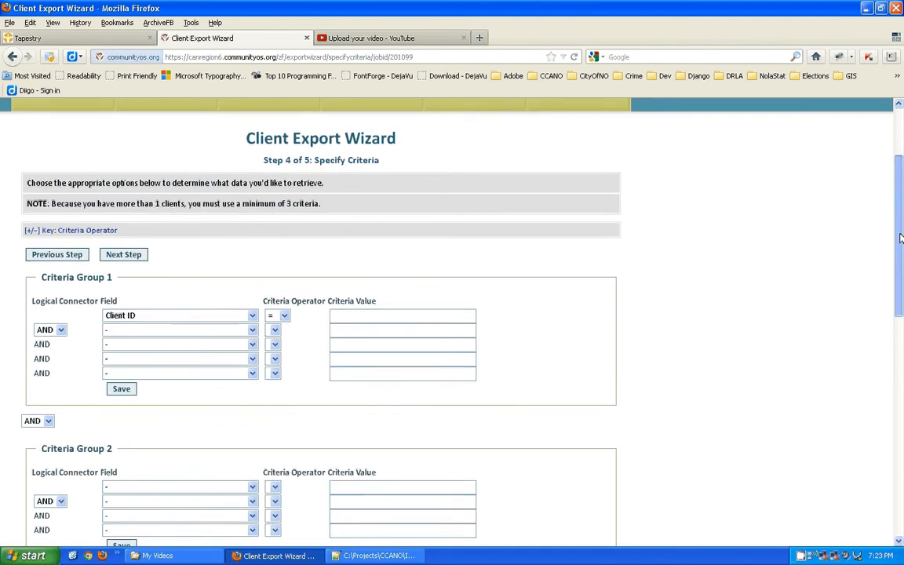
mouse_move(900, 231)
mouse_down()
mouse_move(900, 194)
mouse_move(900, 234)
mouse_up()
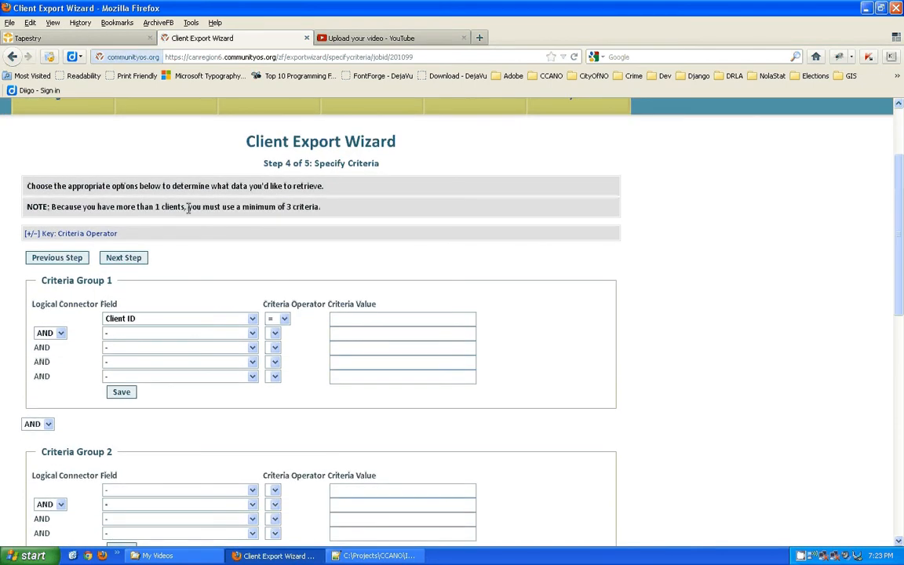
drag(188, 206, 320, 206)
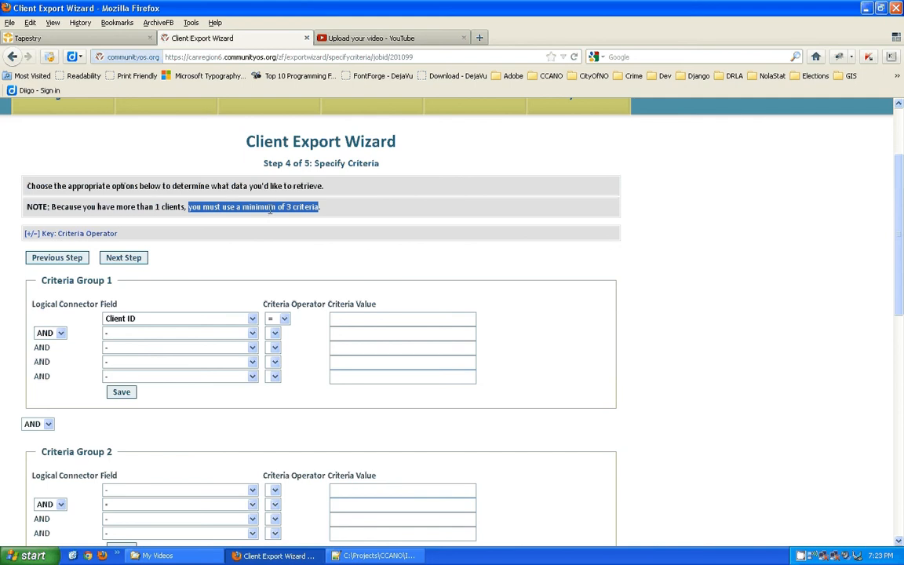
Set criterion 1 to Associated Disasters equals LA Hurricane Isaac (08/2012), keeping AND as connector.
click(262, 258)
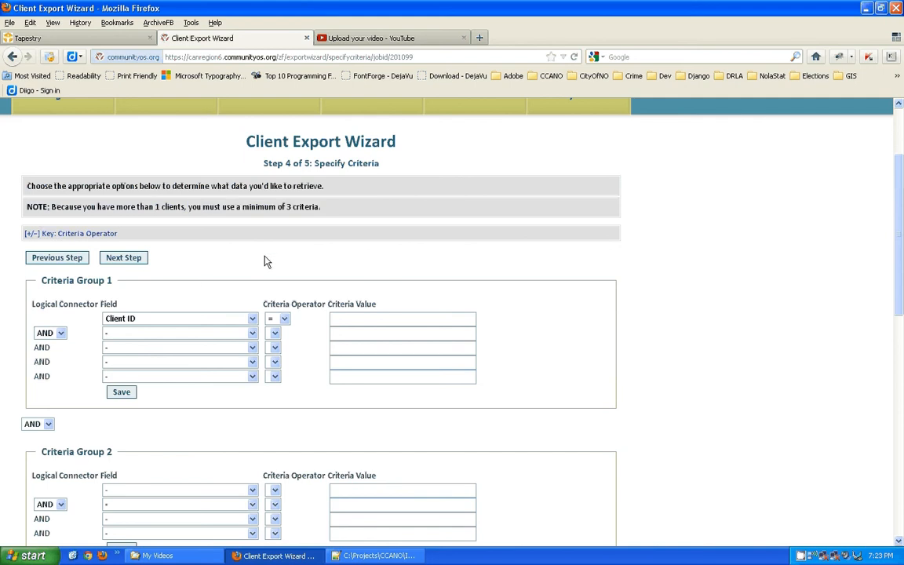
click(251, 319)
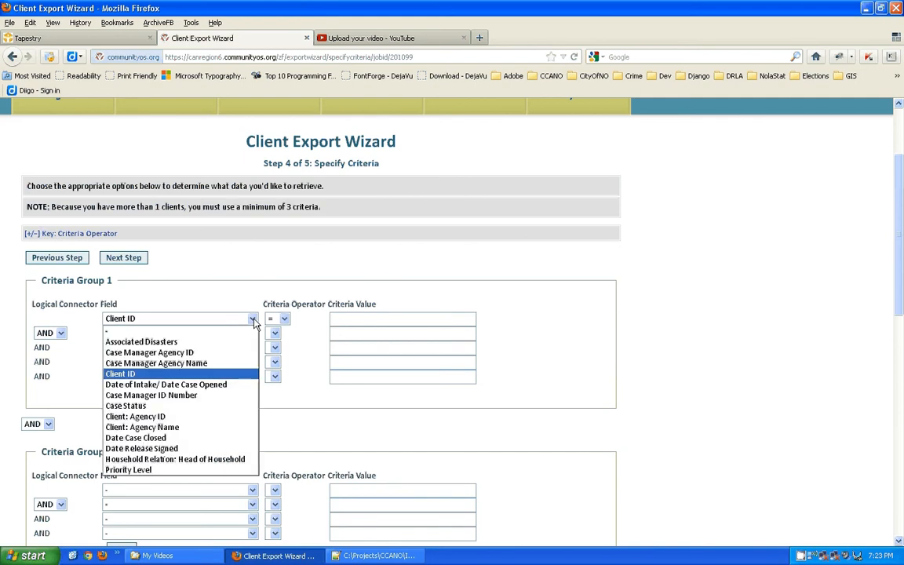
click(169, 343)
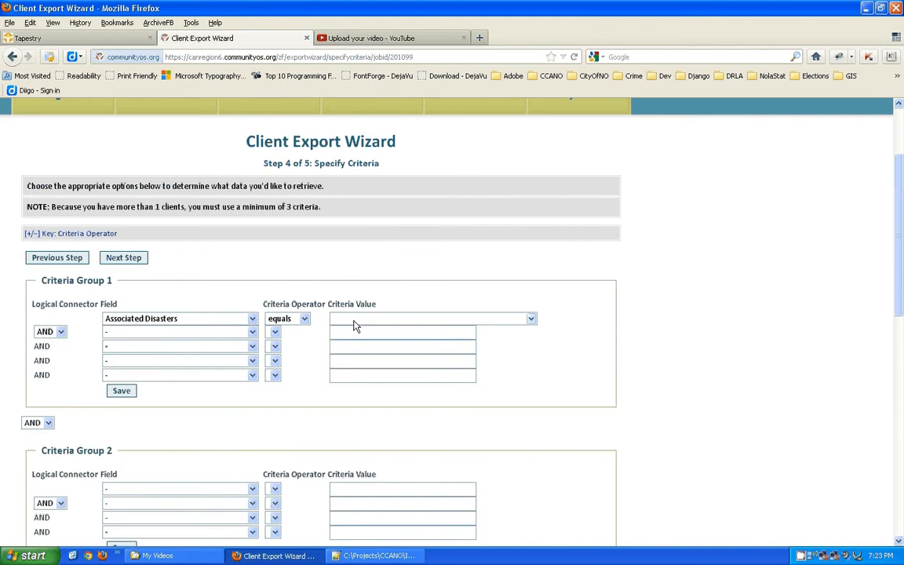
click(304, 319)
click(306, 322)
click(372, 322)
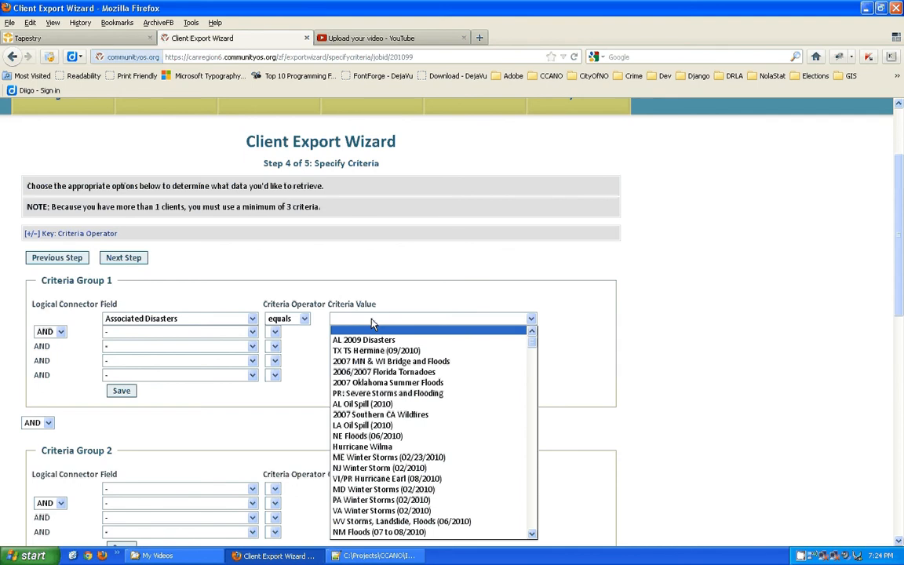
key(l)
key(l)
key(l)
key(l)
key(l)
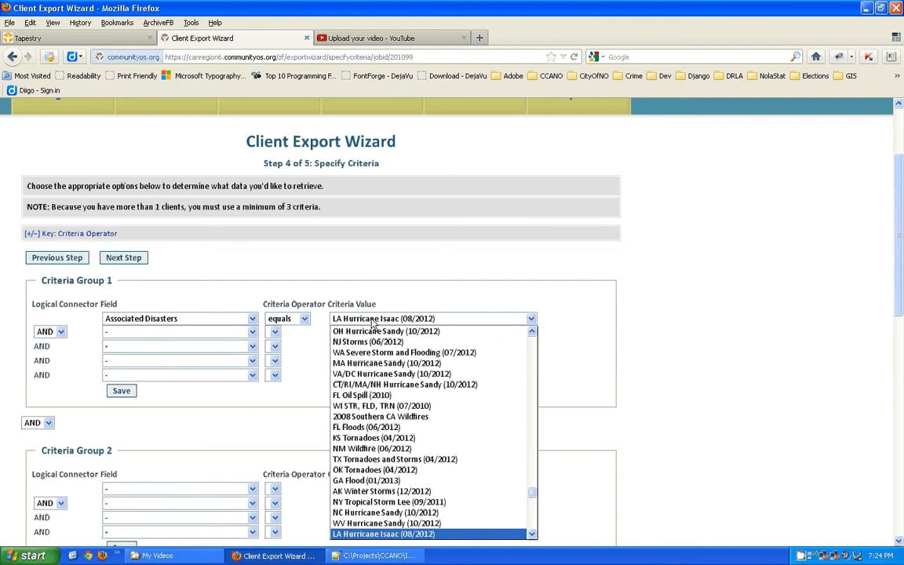
click(384, 533)
click(531, 321)
click(533, 321)
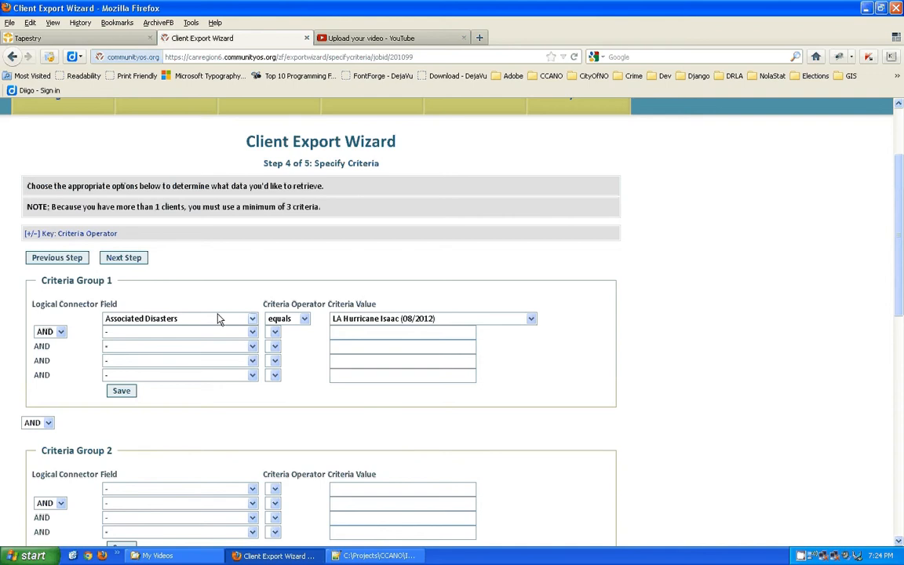
click(54, 333)
click(61, 333)
Make the second criterion's field Case Manager Agency ID, trying operators with 0 as a placeholder value.
click(252, 332)
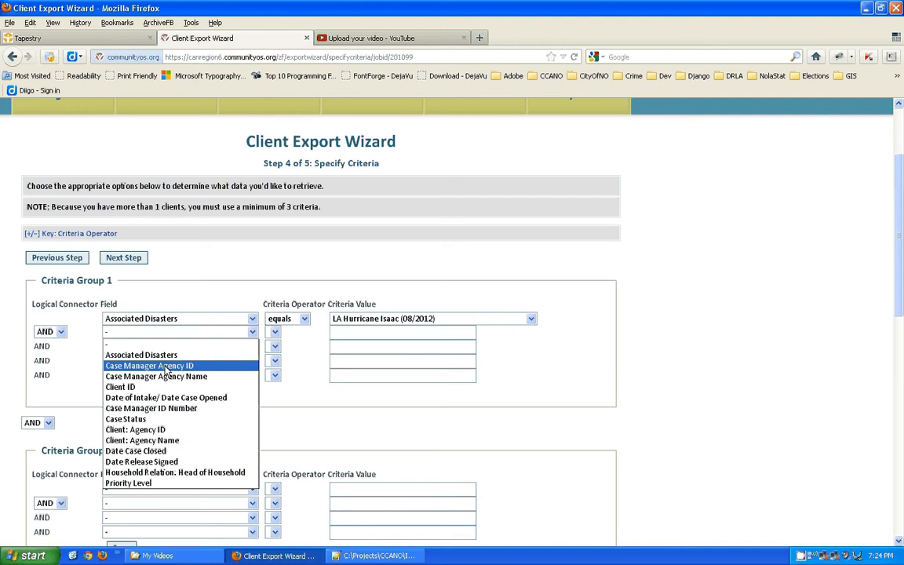
click(166, 367)
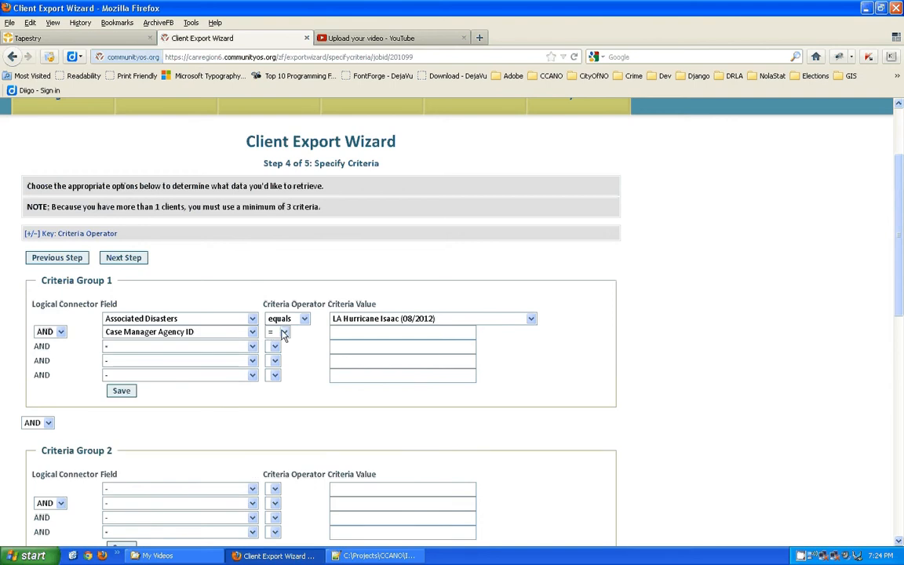
click(281, 333)
click(276, 347)
click(355, 331)
click(284, 333)
click(275, 375)
click(345, 335)
text(0)
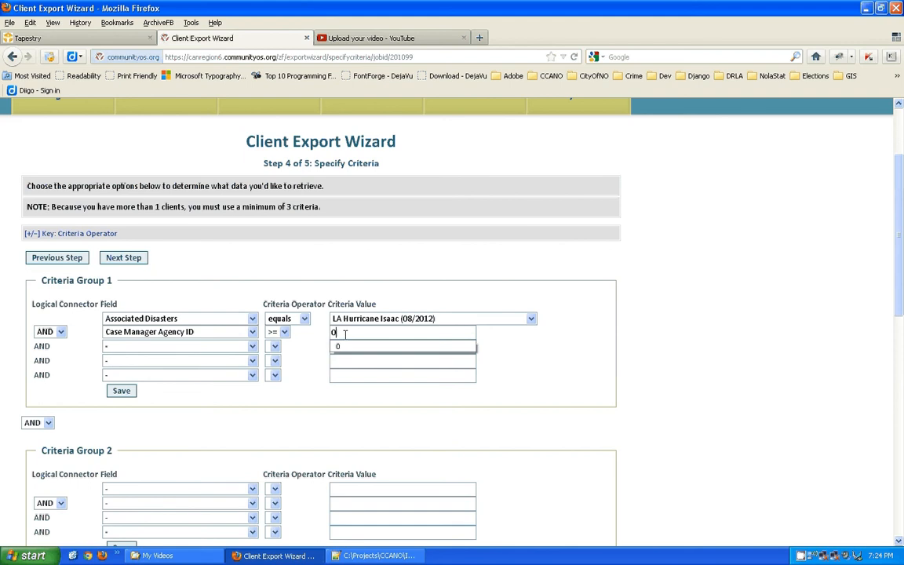
click(538, 335)
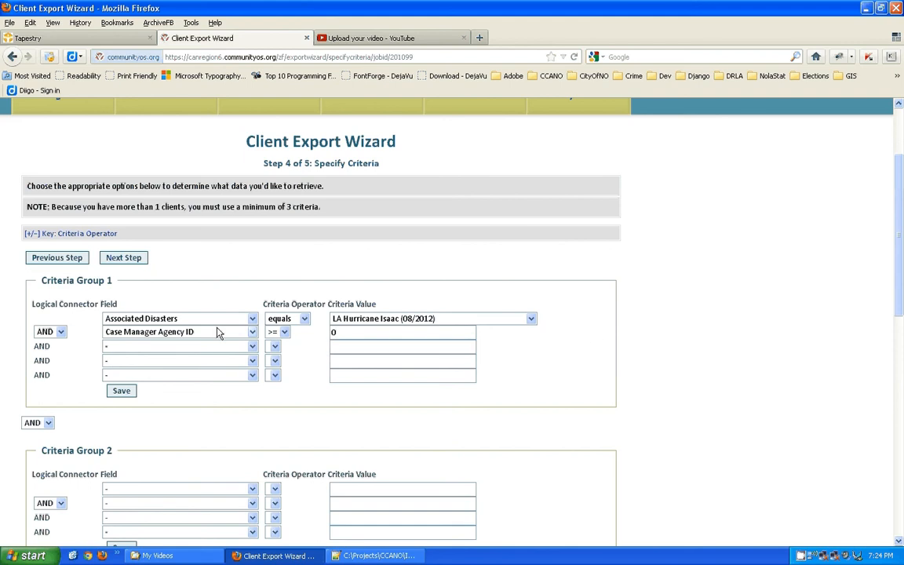
Set the agency criterion's operator back to = and enter the agency's ID number.
click(365, 333)
click(284, 332)
click(275, 343)
drag(343, 332, 332, 333)
text(3838183)
key(BackSpace)
key(BackSpace)
key(BackSpace)
key(BackSpace)
key(BackSpace)
key(BackSpace)
key(BackSpace)
text(383183)
click(252, 346)
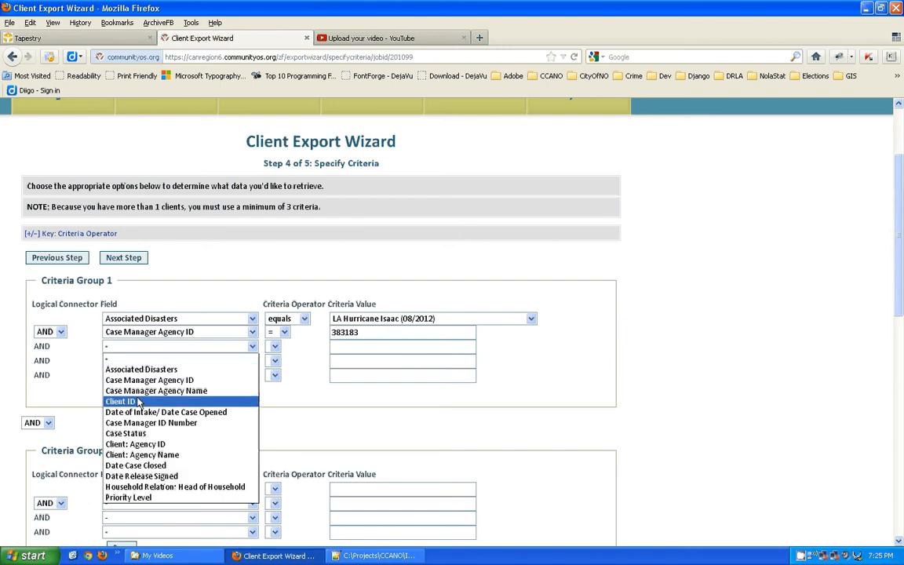
Try Client ID, then Case Manager ID Number equals a case manager's ID, as the third criterion.
click(124, 401)
click(394, 347)
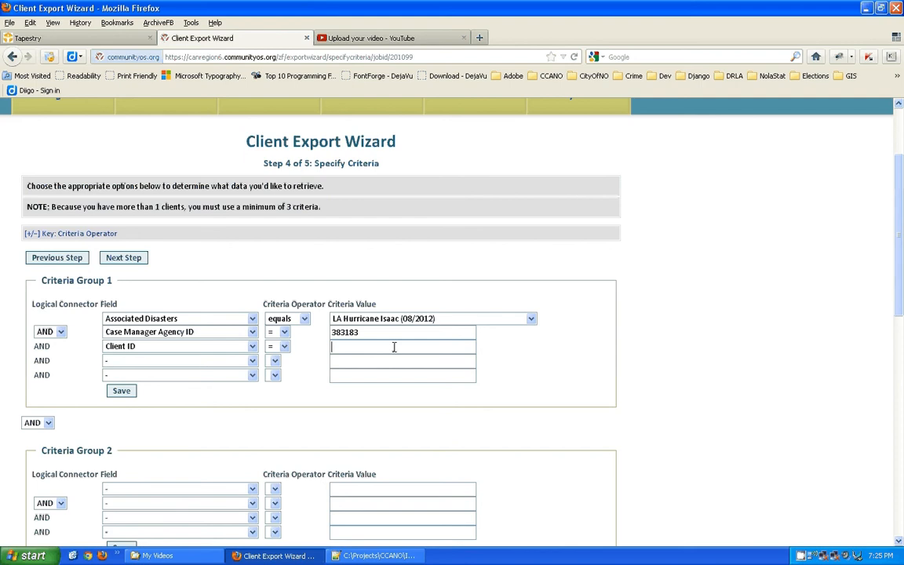
click(252, 346)
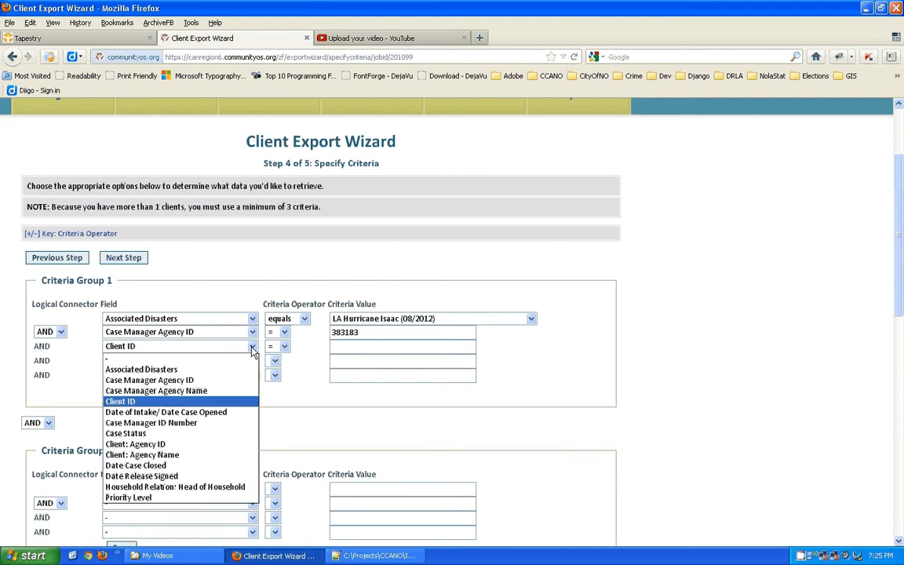
click(153, 423)
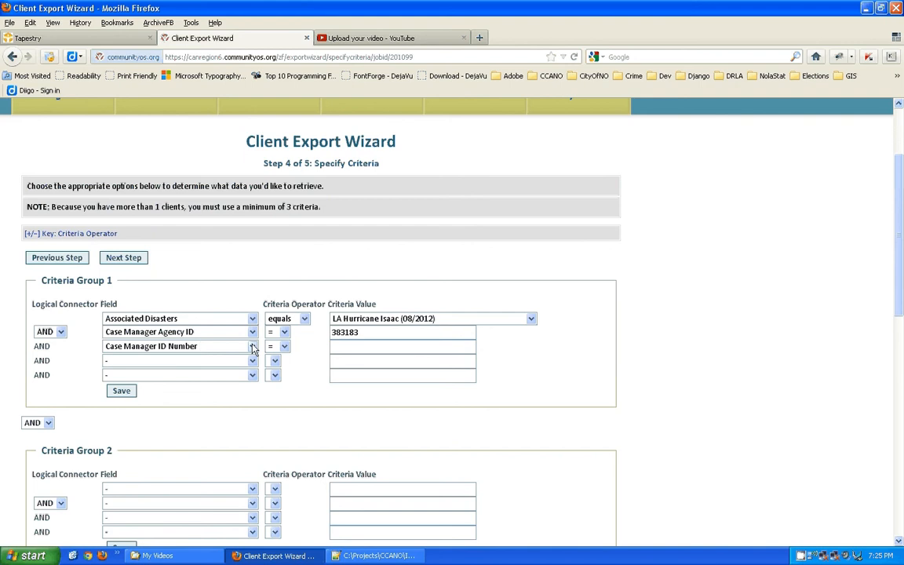
click(284, 347)
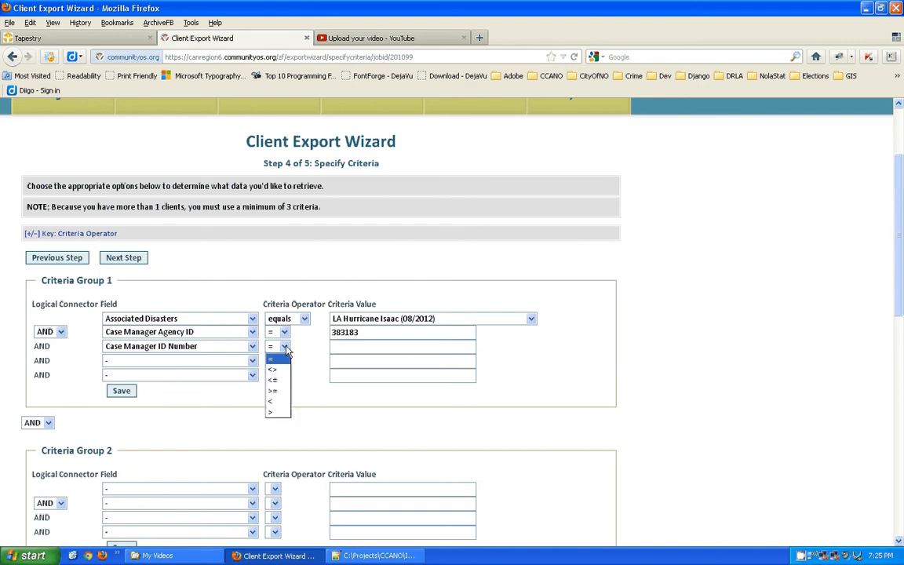
click(352, 347)
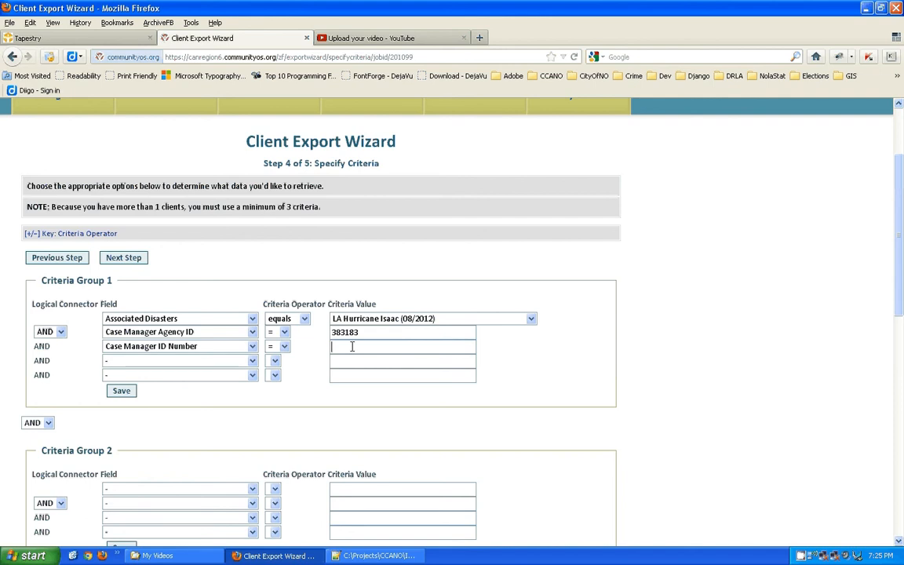
Change the third criterion to Case Status equals Open.
click(253, 346)
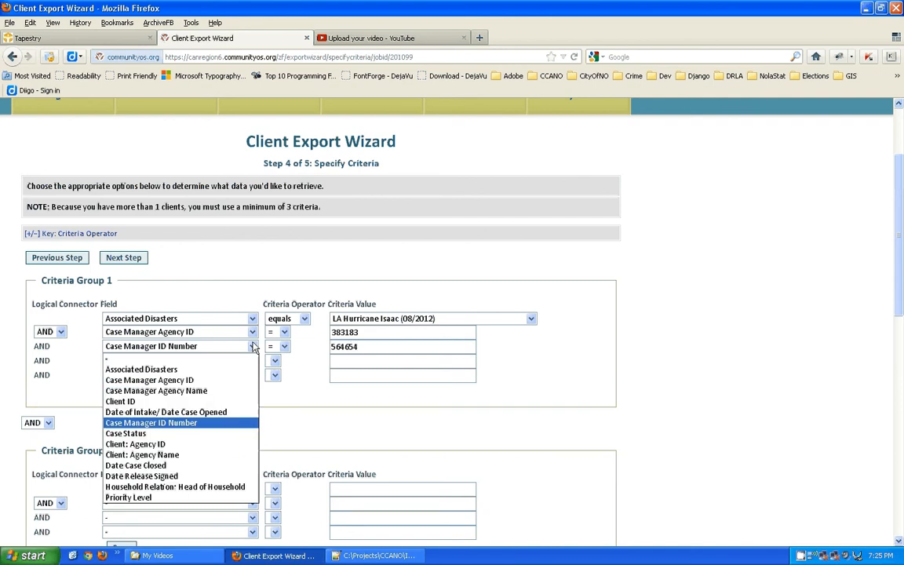
click(135, 465)
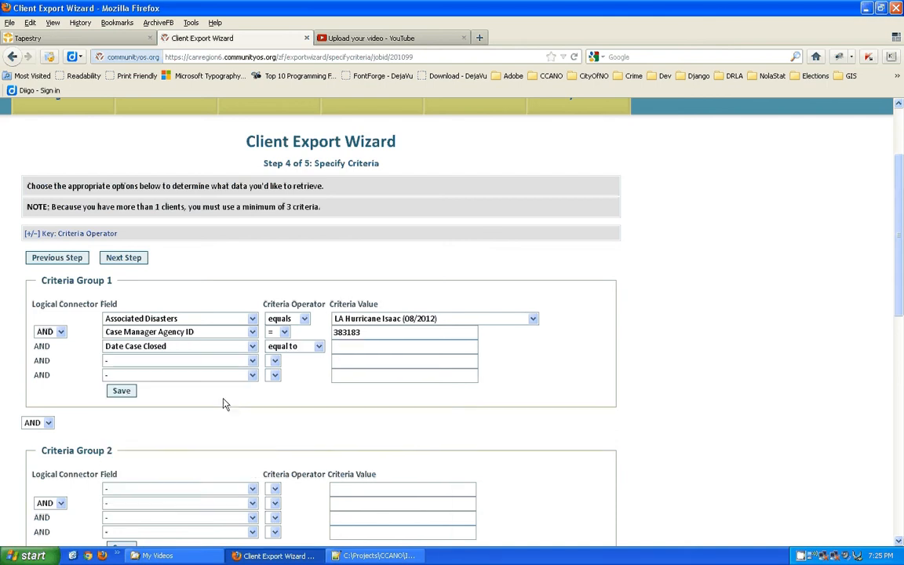
click(251, 348)
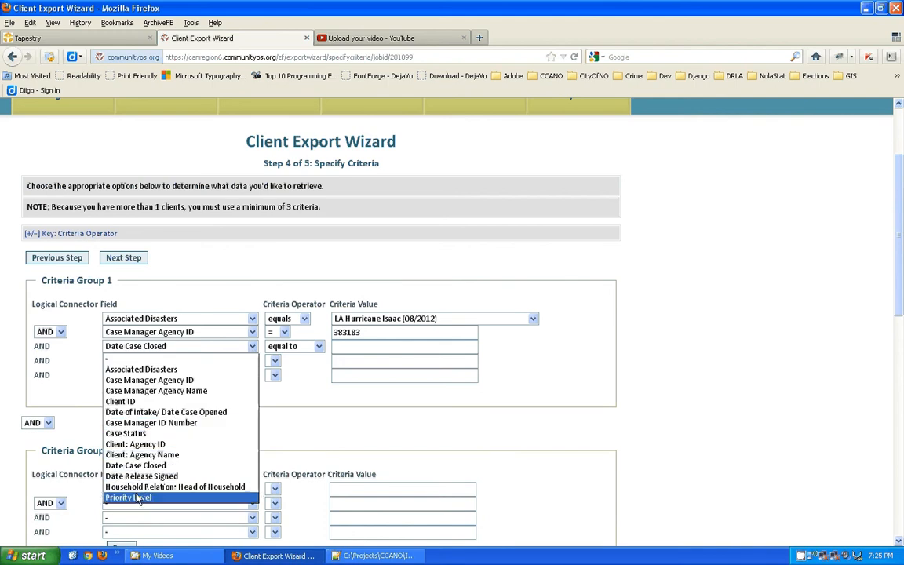
click(147, 437)
click(372, 346)
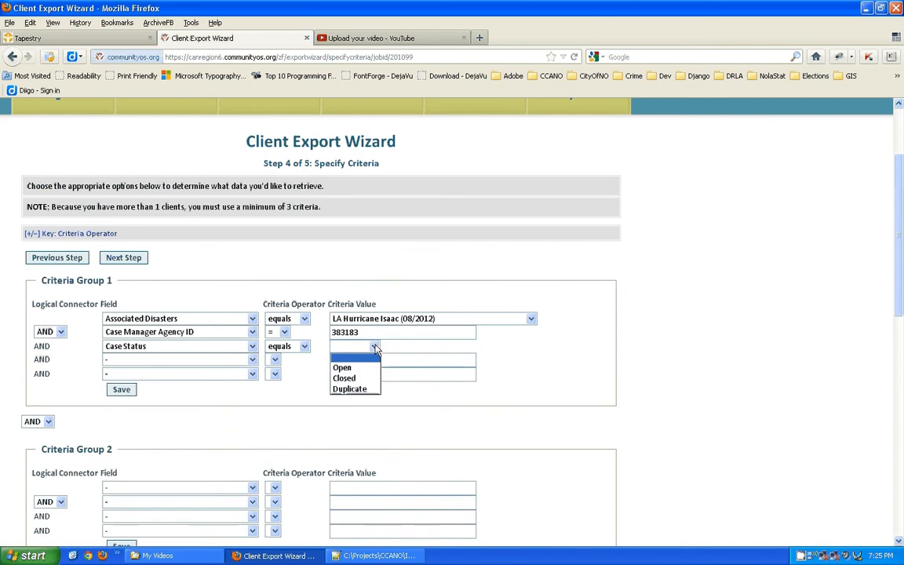
click(350, 368)
click(252, 346)
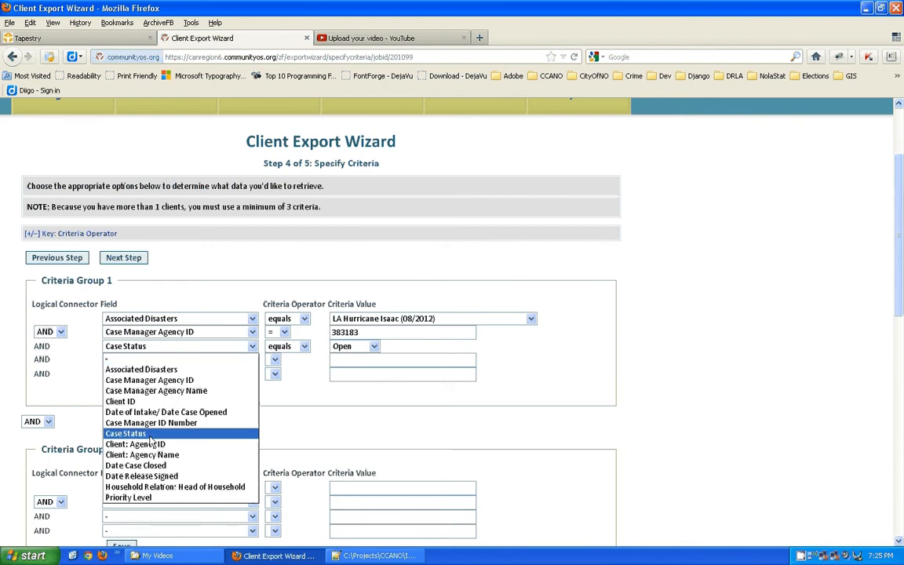
Change the third criterion to Household Relation: Head of Household, keeping the operator is.
click(153, 487)
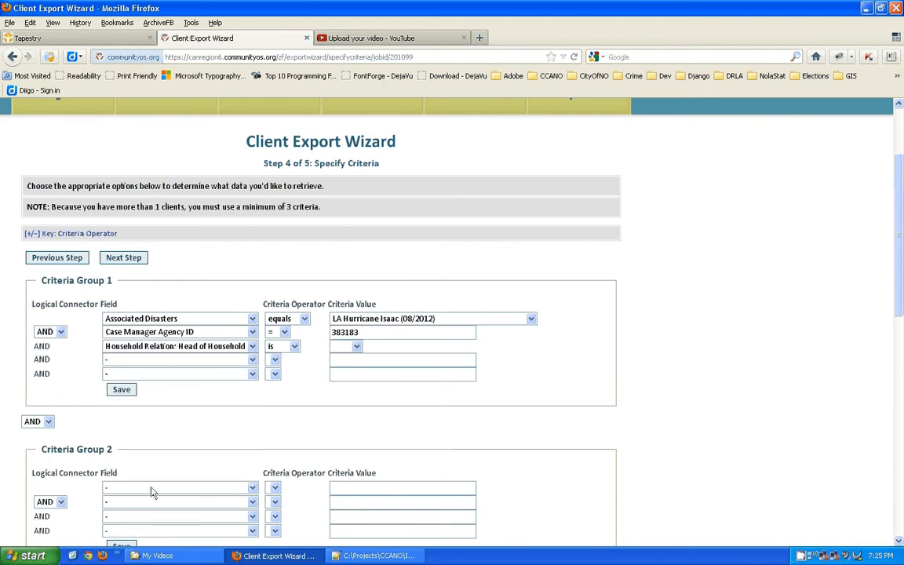
click(295, 347)
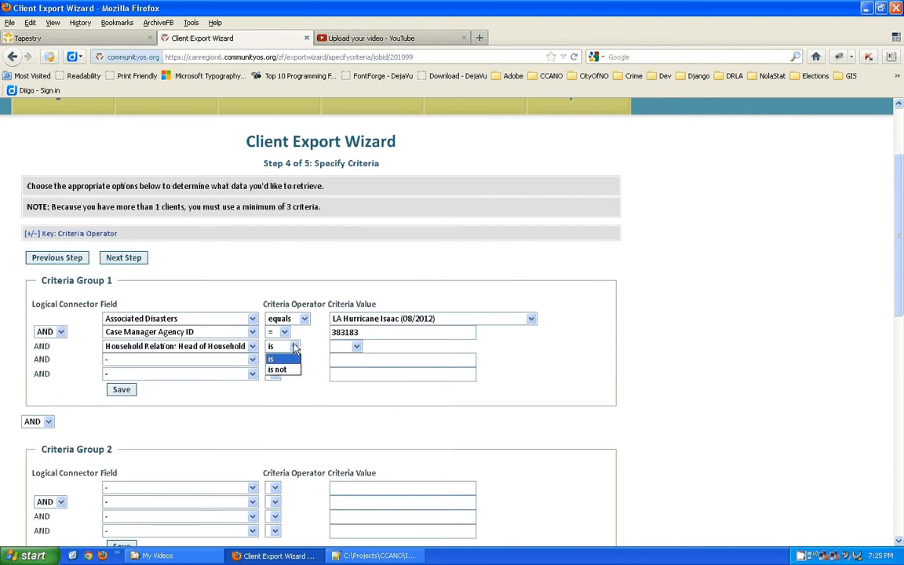
click(295, 348)
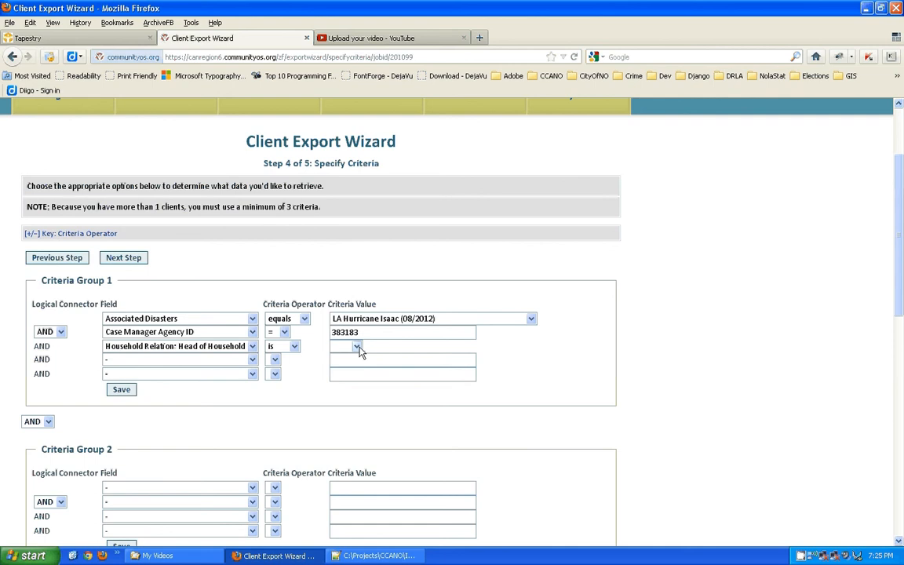
click(295, 347)
click(297, 347)
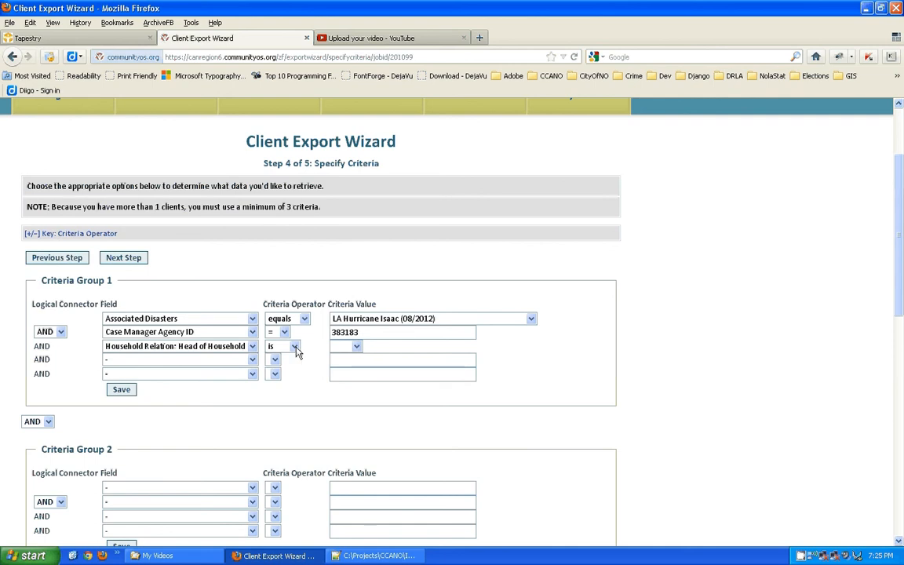
click(356, 347)
click(295, 346)
click(295, 347)
click(295, 350)
click(294, 350)
Briefly try Client: Agency ID with equals as the third criterion.
click(245, 350)
click(246, 350)
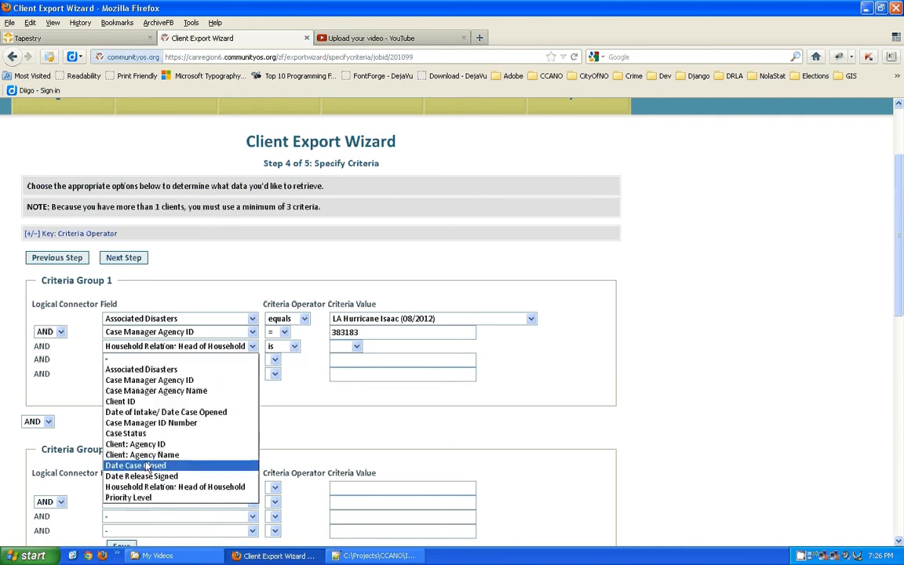
click(142, 444)
click(282, 347)
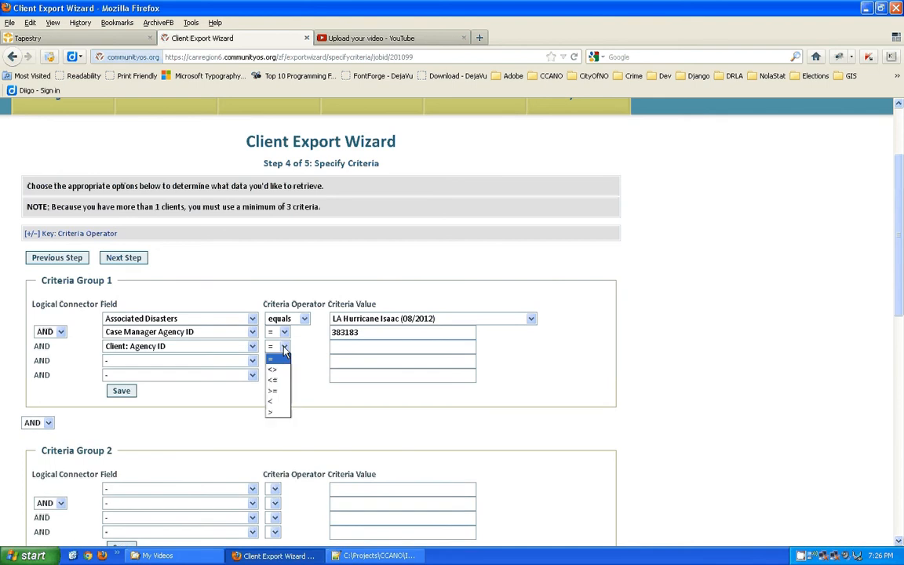
click(282, 347)
click(253, 351)
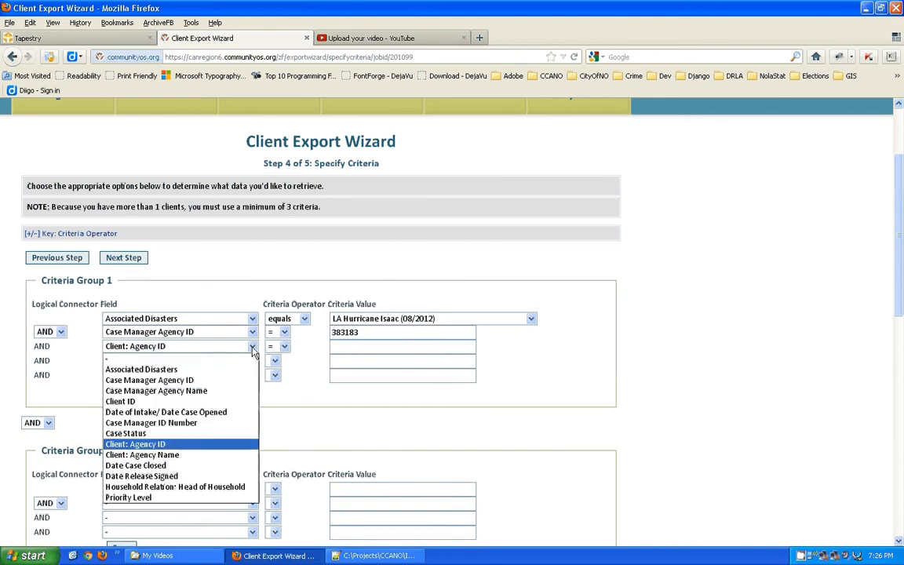
click(283, 348)
click(284, 348)
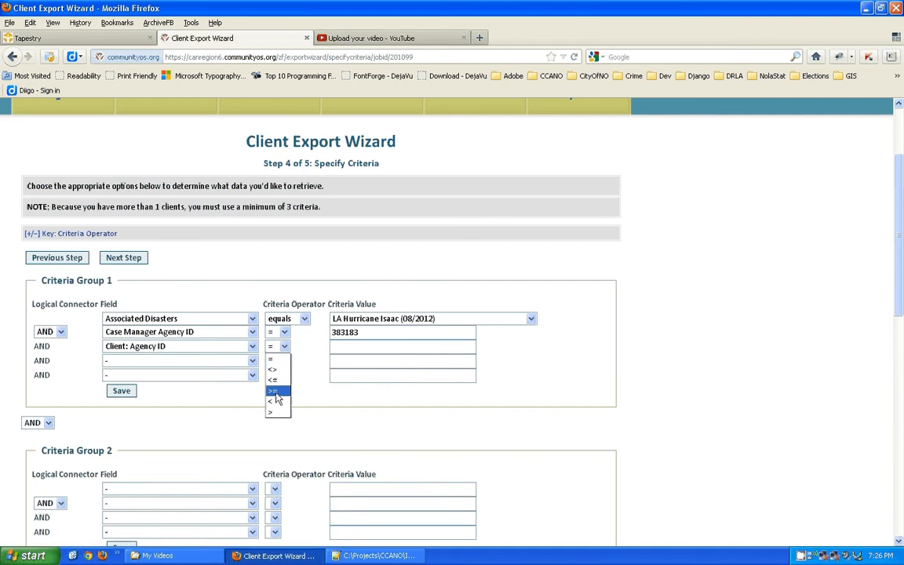
click(252, 351)
Set the third criterion back to Household Relation: Head of Household is true and save Criteria Group 1.
click(253, 351)
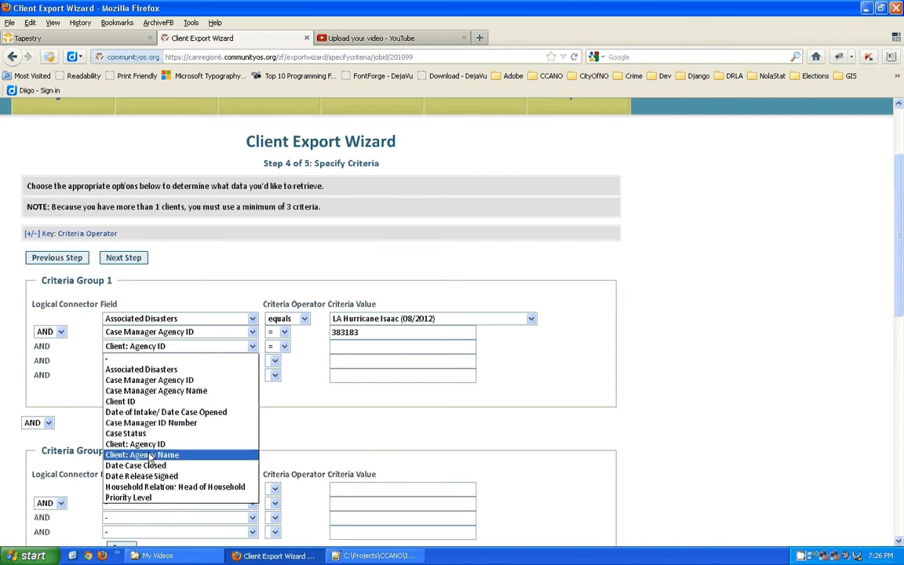
click(143, 488)
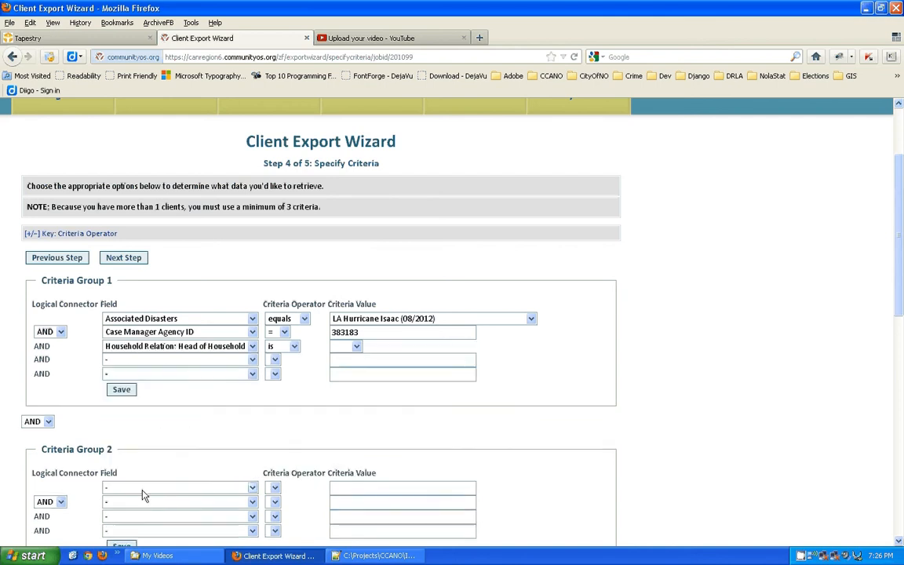
click(295, 347)
click(295, 347)
click(357, 347)
click(294, 347)
click(296, 349)
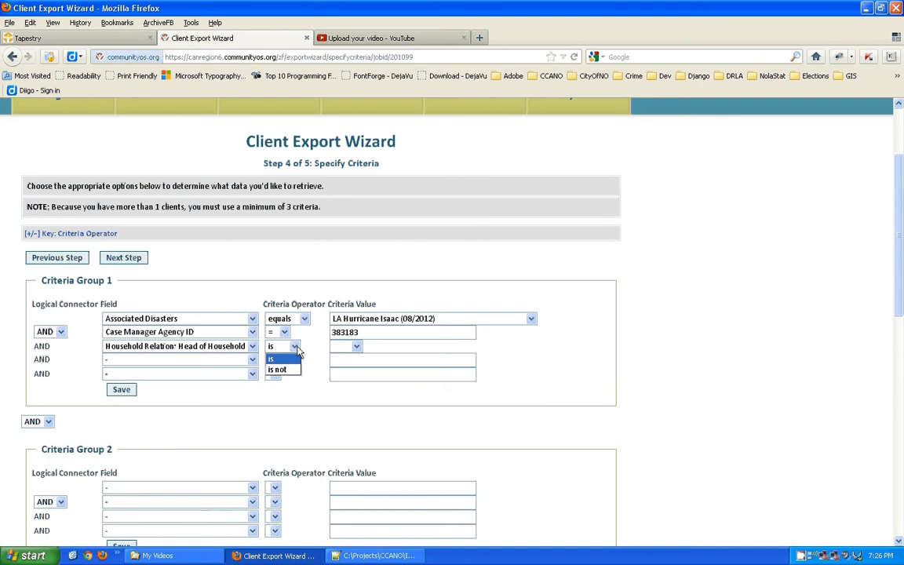
click(296, 348)
click(296, 348)
click(295, 347)
click(354, 350)
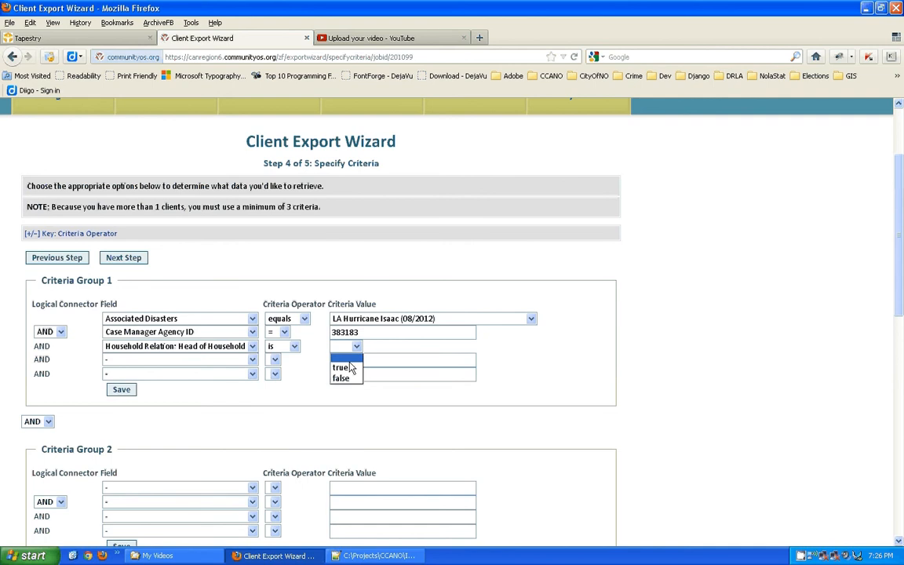
click(350, 366)
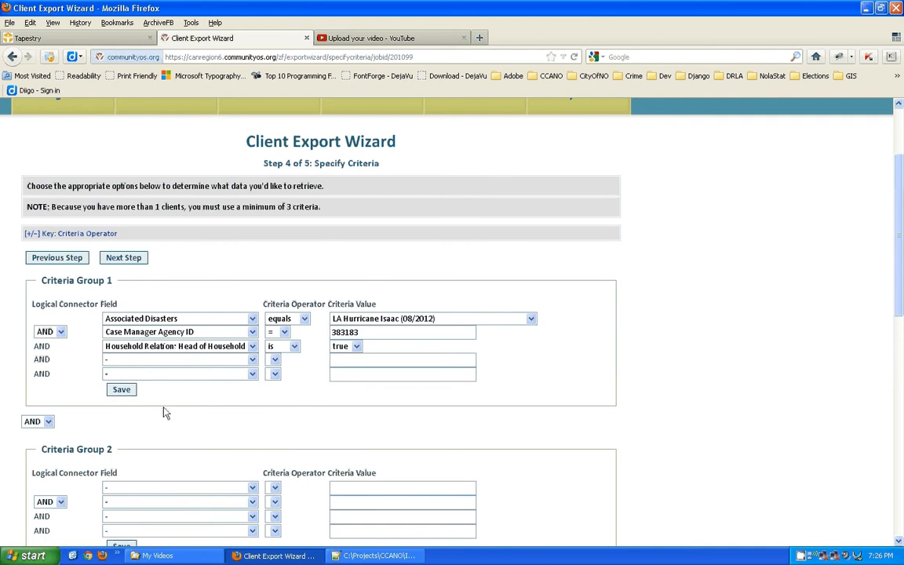
click(121, 390)
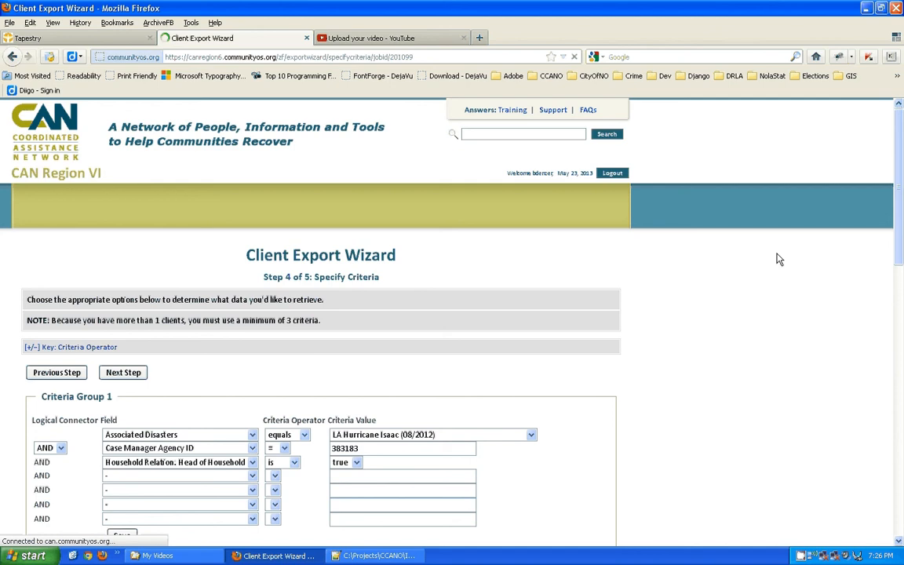
Review the three saved criteria in Criteria Group 1, pointing out the agency ID value.
drag(899, 127, 901, 180)
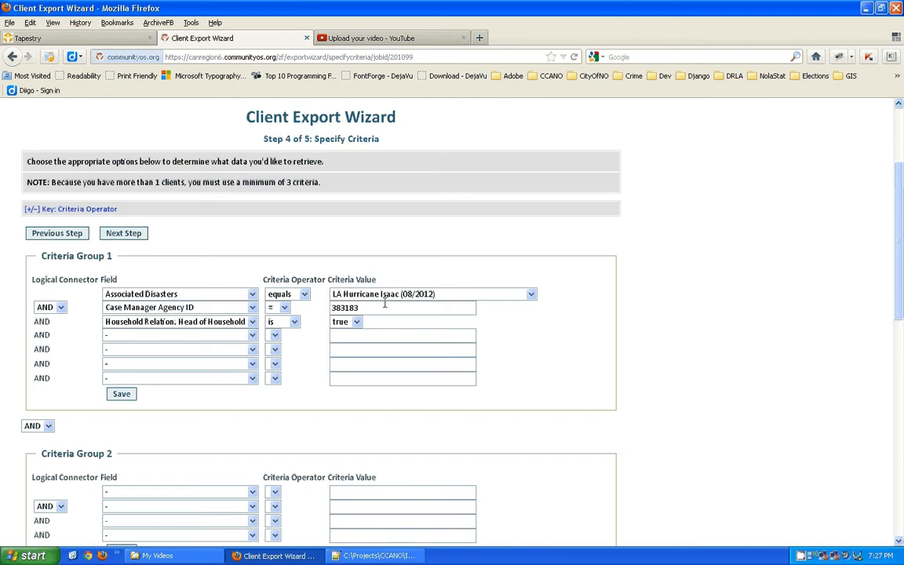
drag(360, 308, 326, 308)
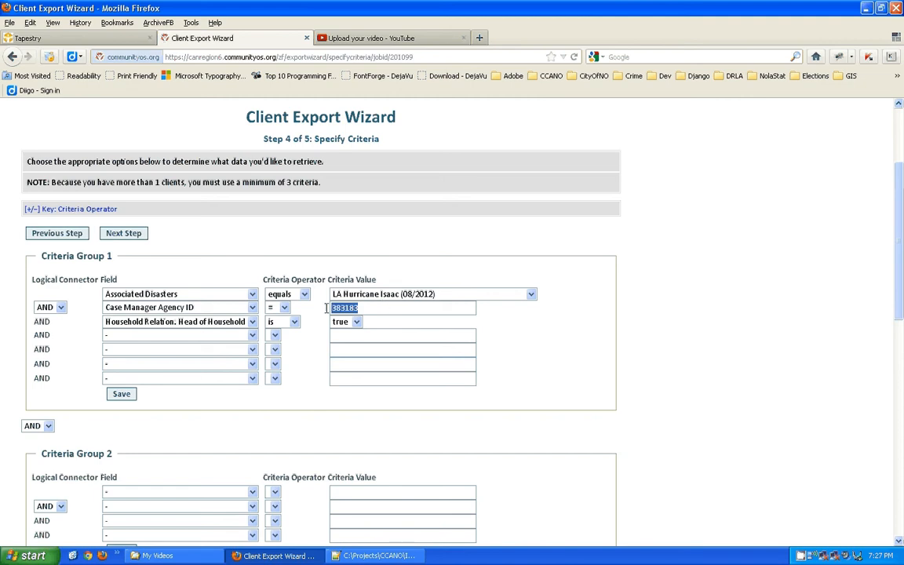
click(252, 309)
click(253, 309)
drag(365, 307, 321, 305)
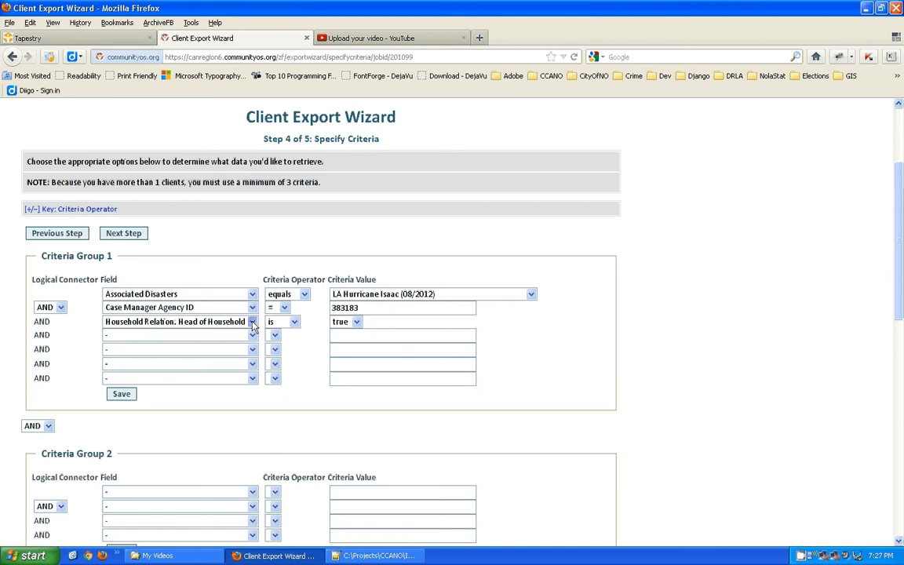
click(311, 327)
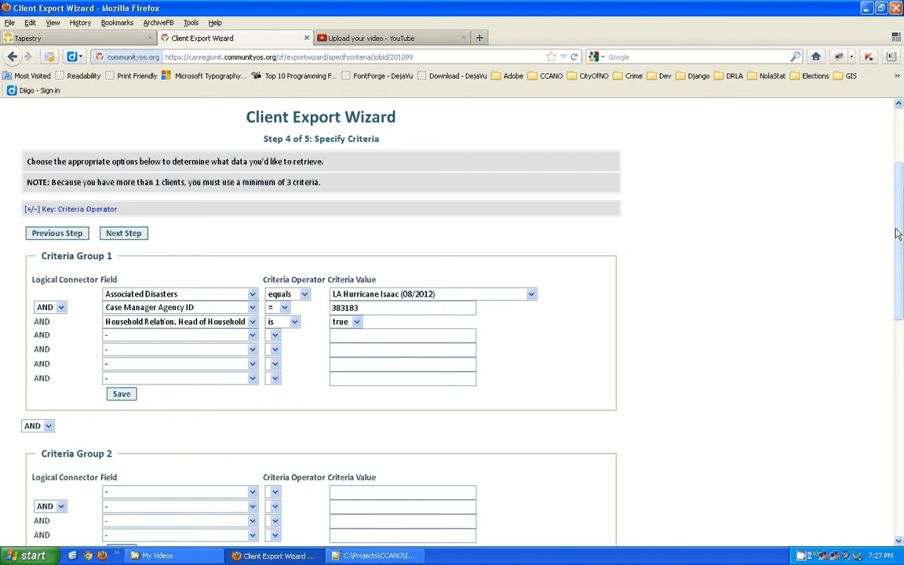
drag(894, 230, 897, 233)
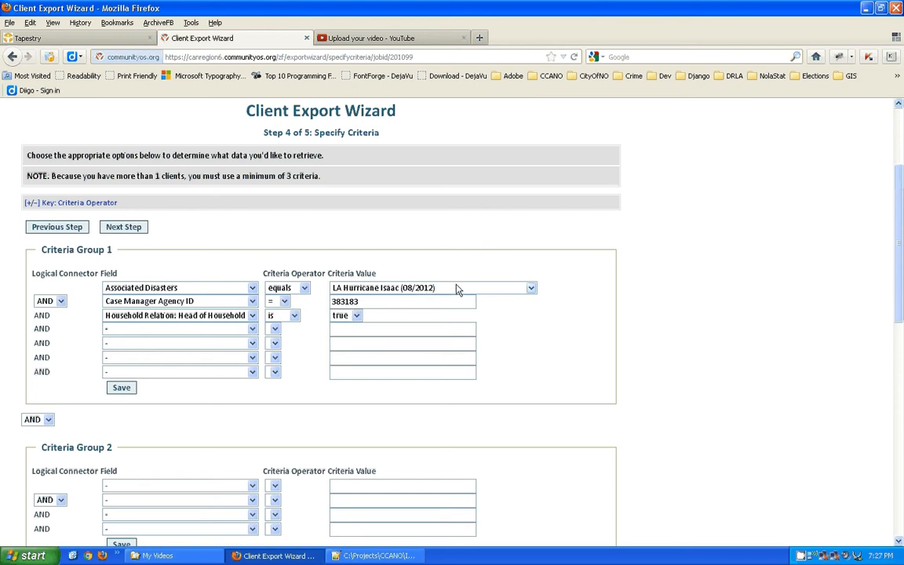
click(531, 289)
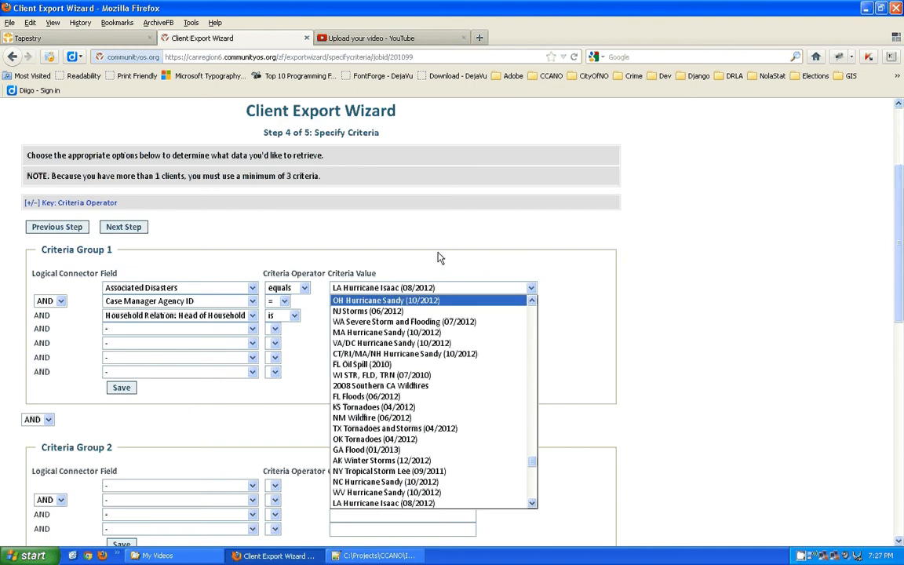
click(451, 273)
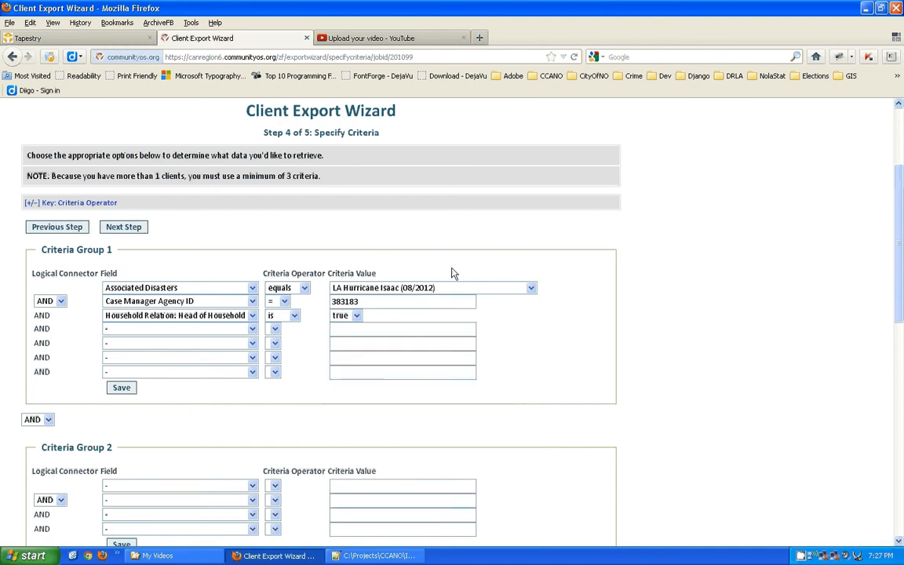
click(531, 289)
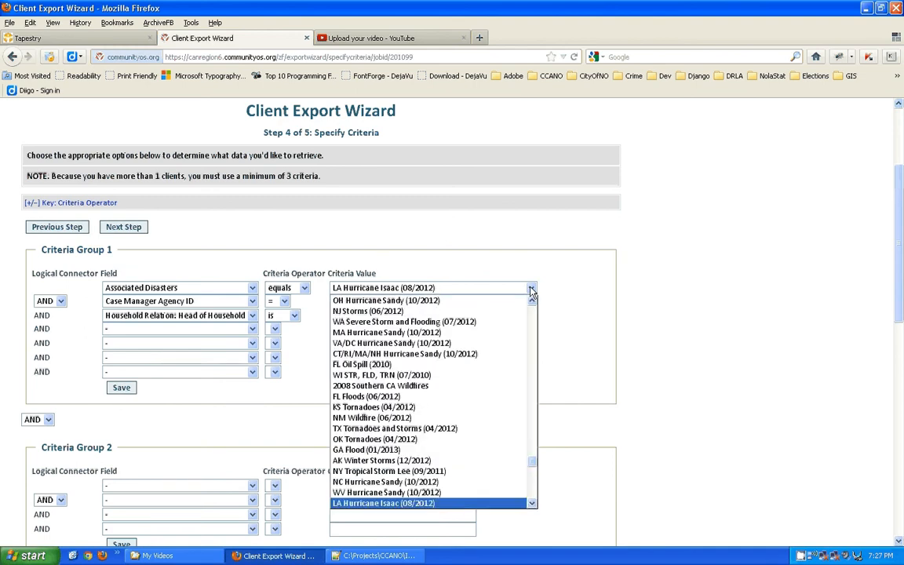
click(531, 291)
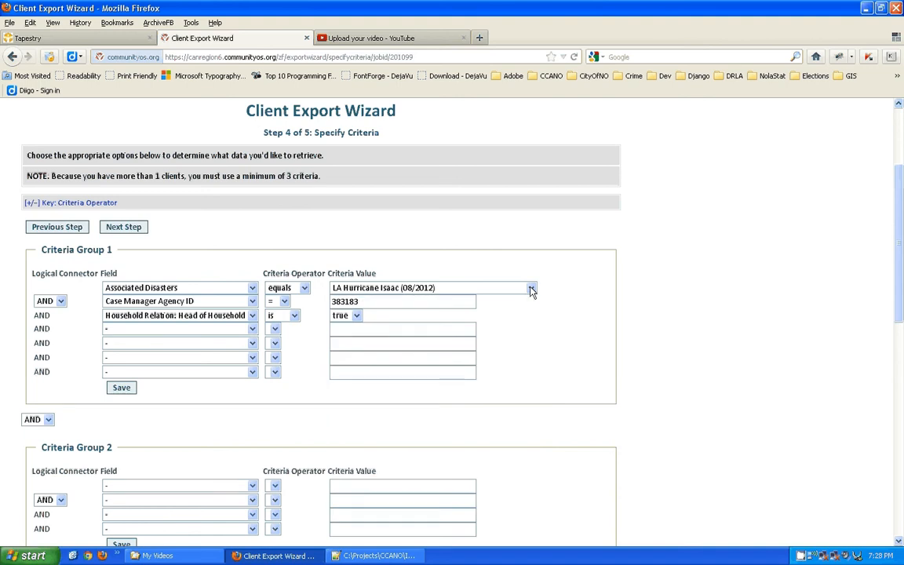
click(531, 290)
click(531, 290)
click(372, 300)
drag(372, 301, 318, 306)
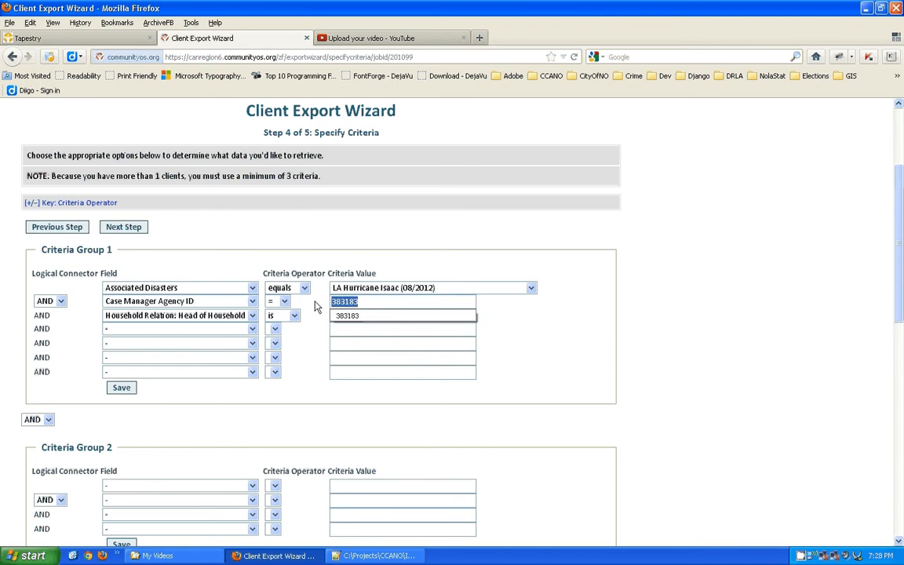
click(314, 302)
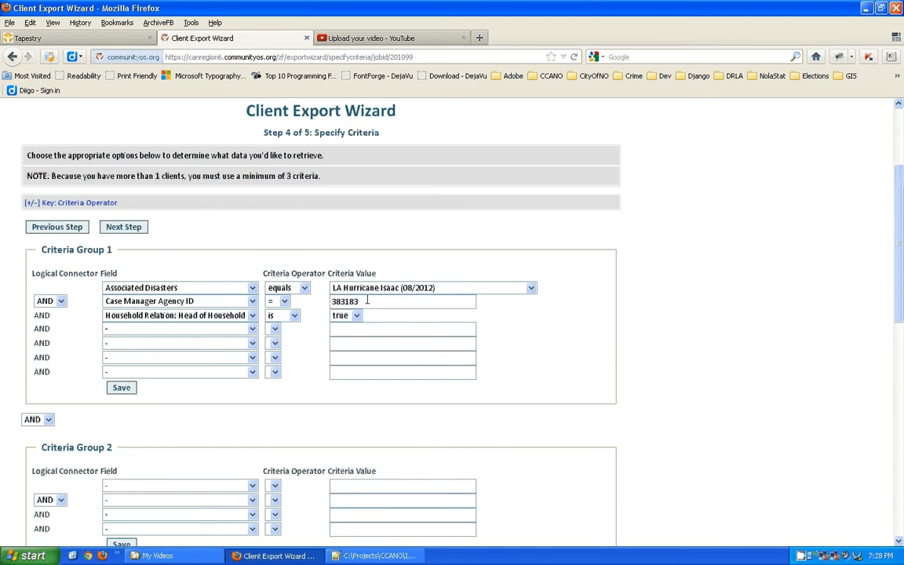
drag(367, 300, 328, 300)
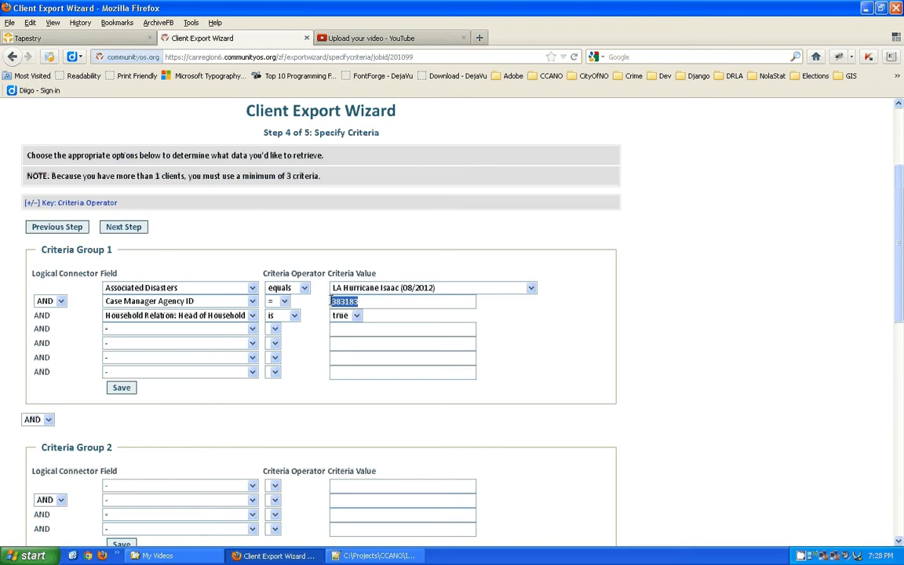
click(516, 324)
drag(373, 296, 560, 336)
drag(383, 302, 314, 303)
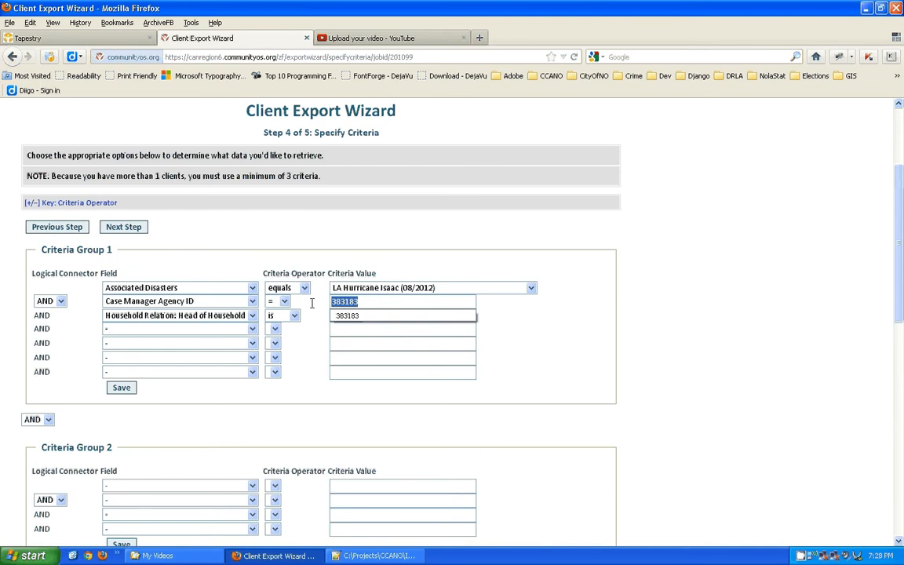
click(505, 243)
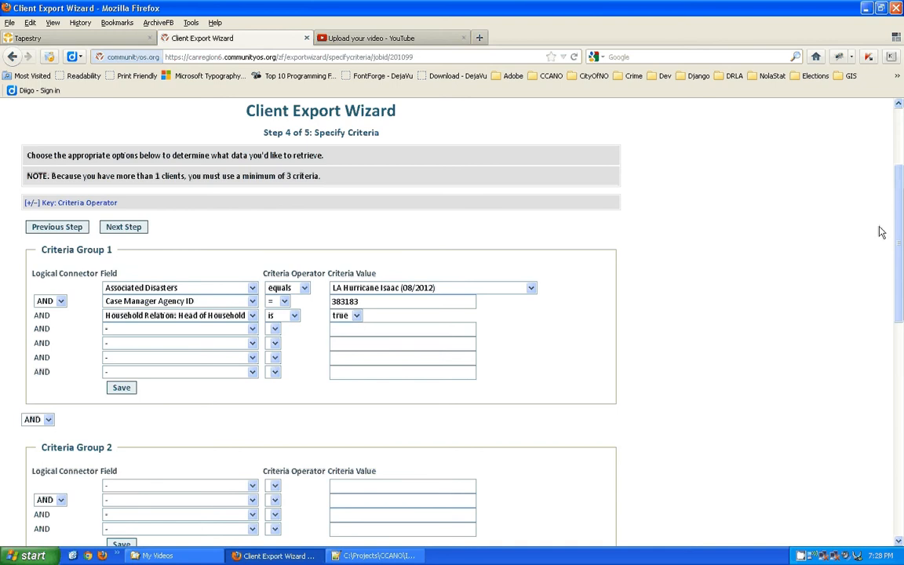
scroll(900, 230, up, 1)
scroll(389, 177, down, 1)
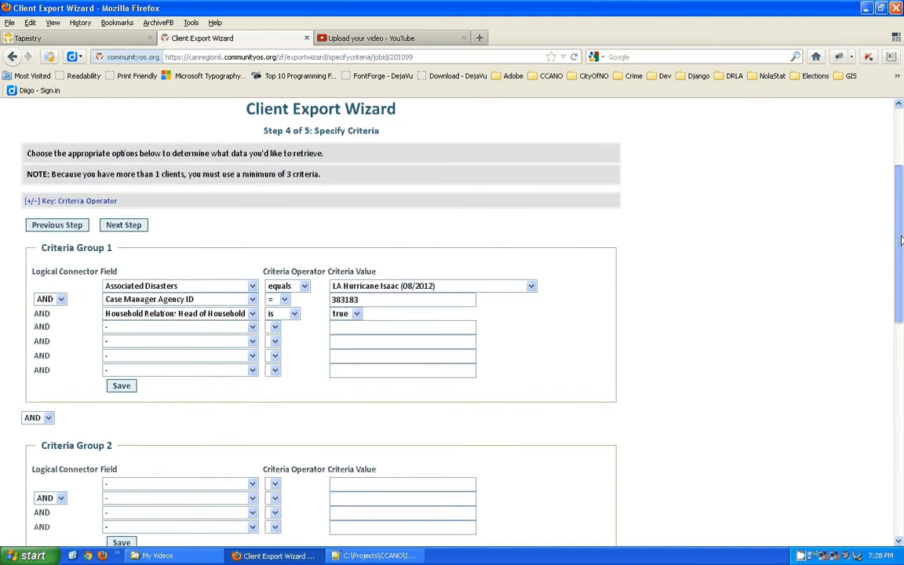
Advance to the export options and set the 1st sort column to Client ID.
click(131, 220)
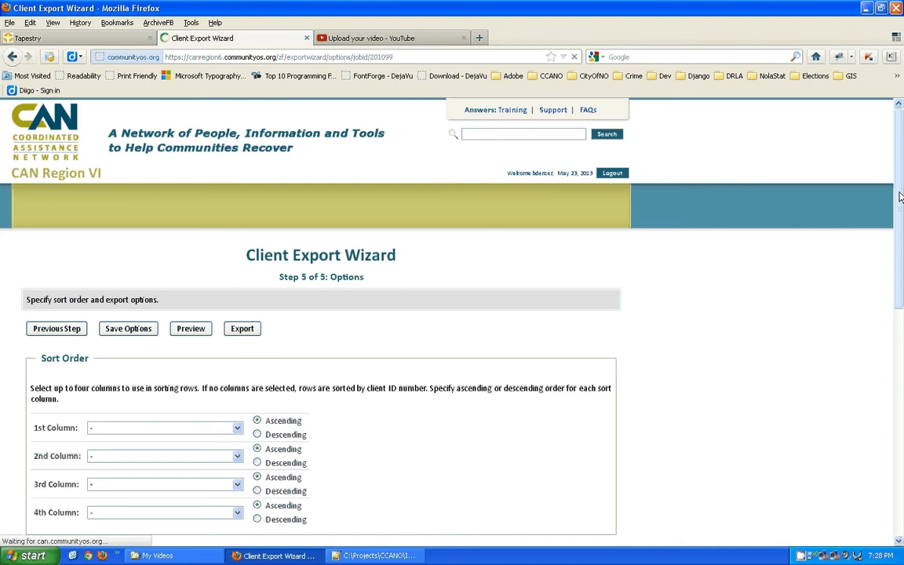
scroll(900, 196, down, 2)
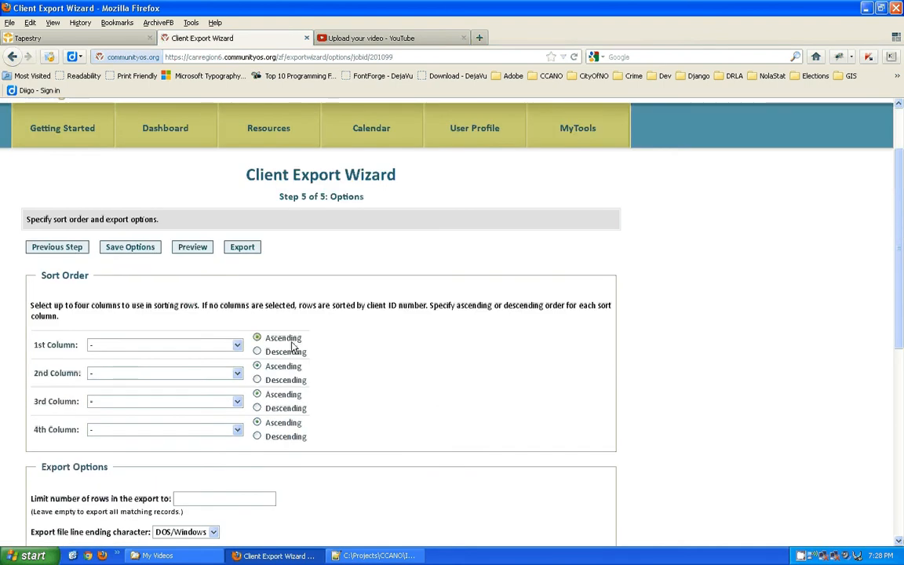
click(237, 346)
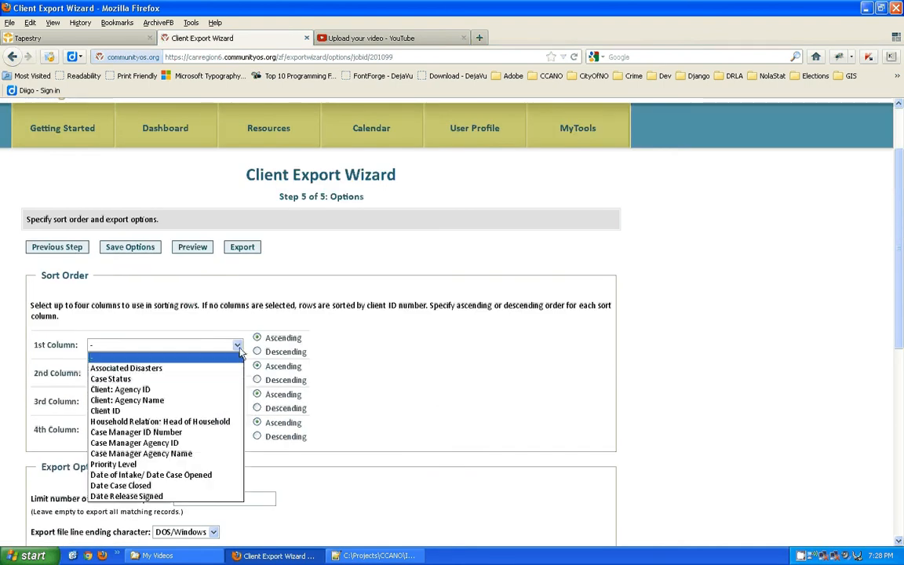
click(116, 411)
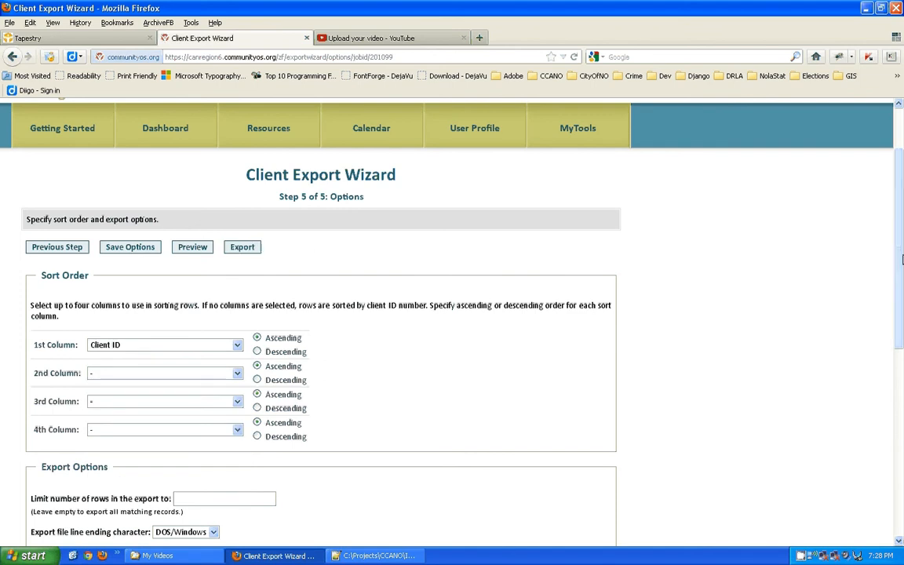
Keep the export name Tutorial_TierLevels and share it as a template with My agency.
scroll(901, 326, down, 3)
drag(901, 325, 901, 377)
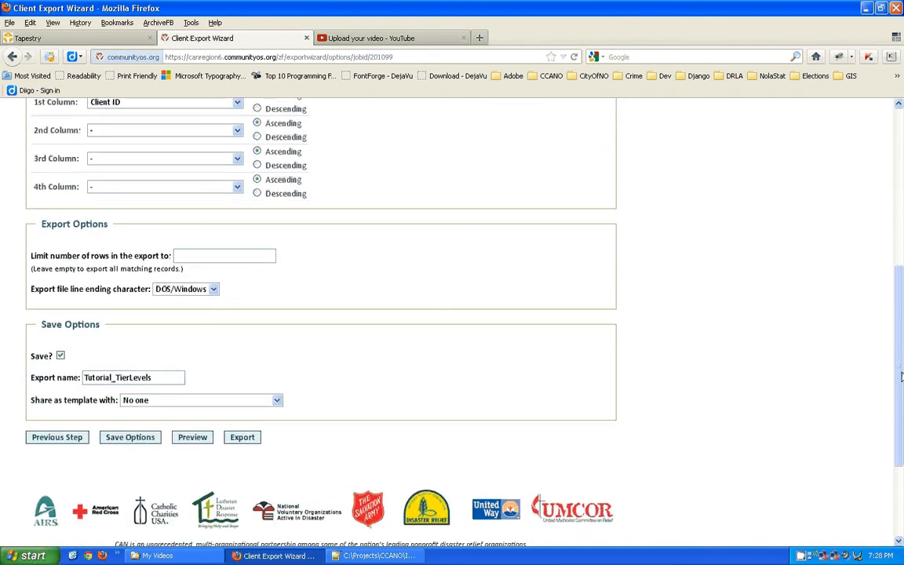
click(167, 377)
double_click(177, 378)
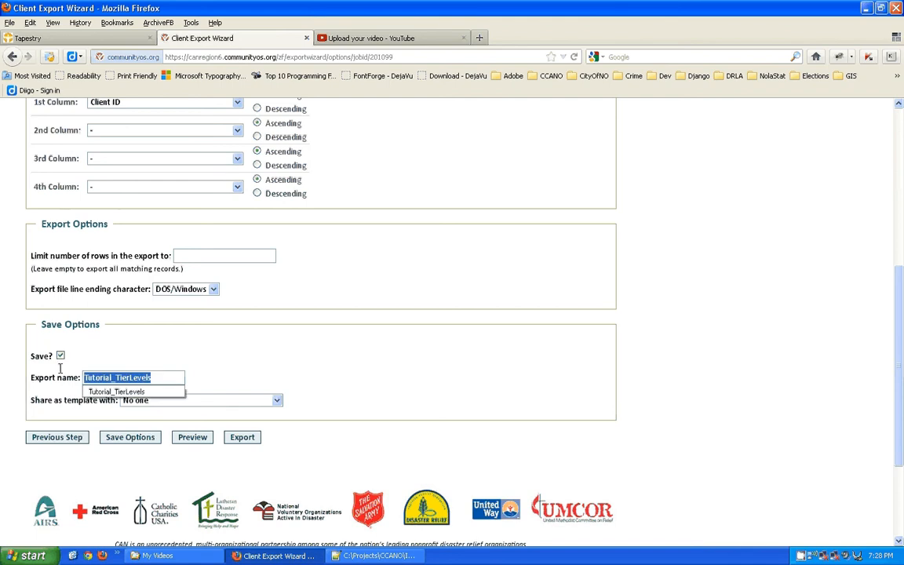
click(179, 356)
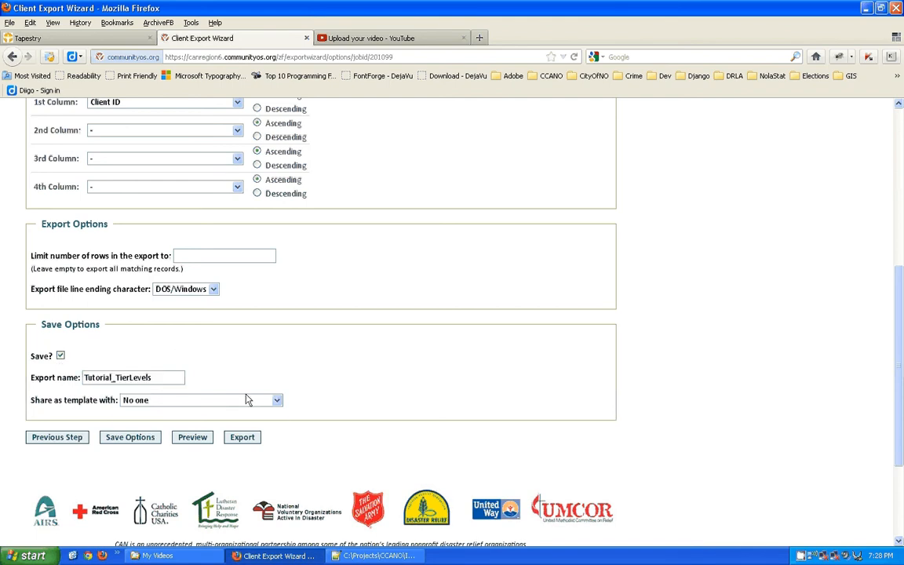
click(263, 401)
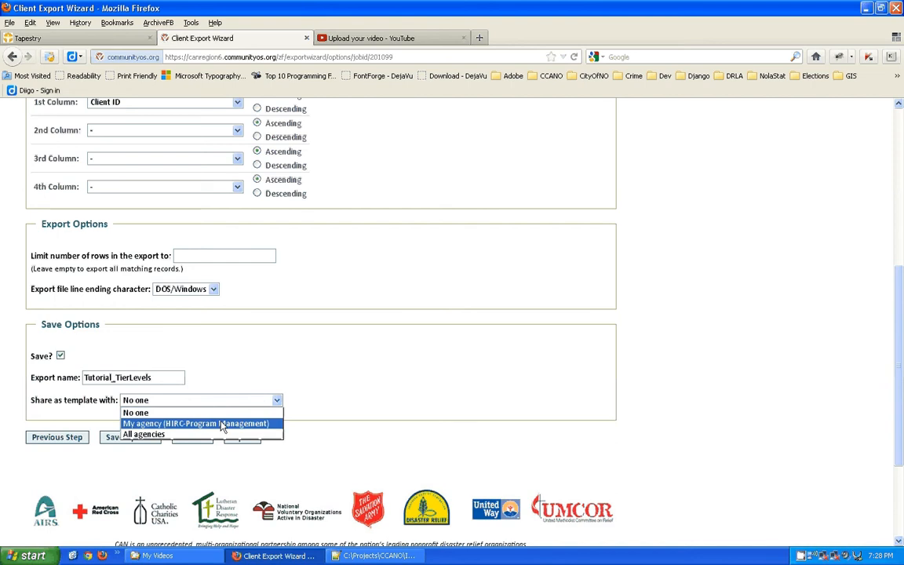
click(196, 423)
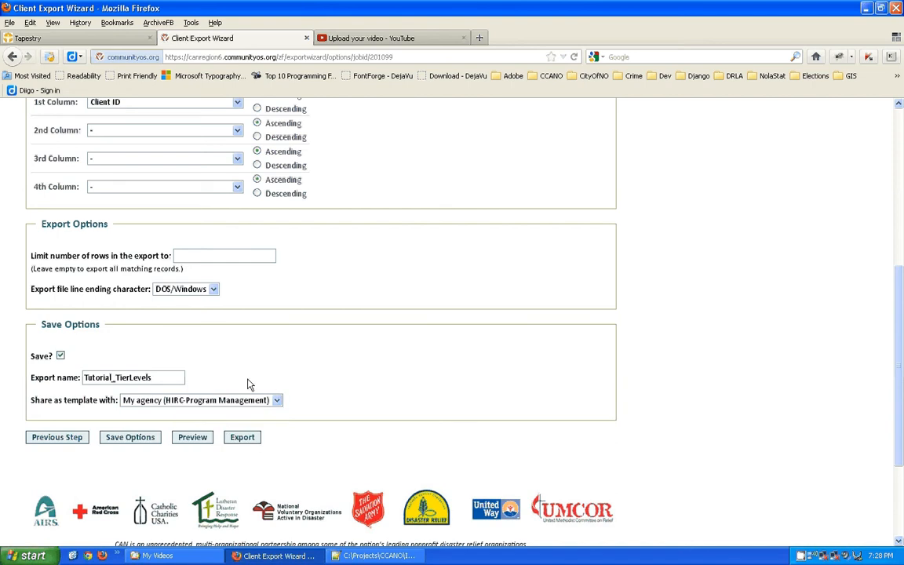
Run the Tutorial_TierLevels export and wait until 333 records and fb_export.txt.zip are ready.
click(242, 438)
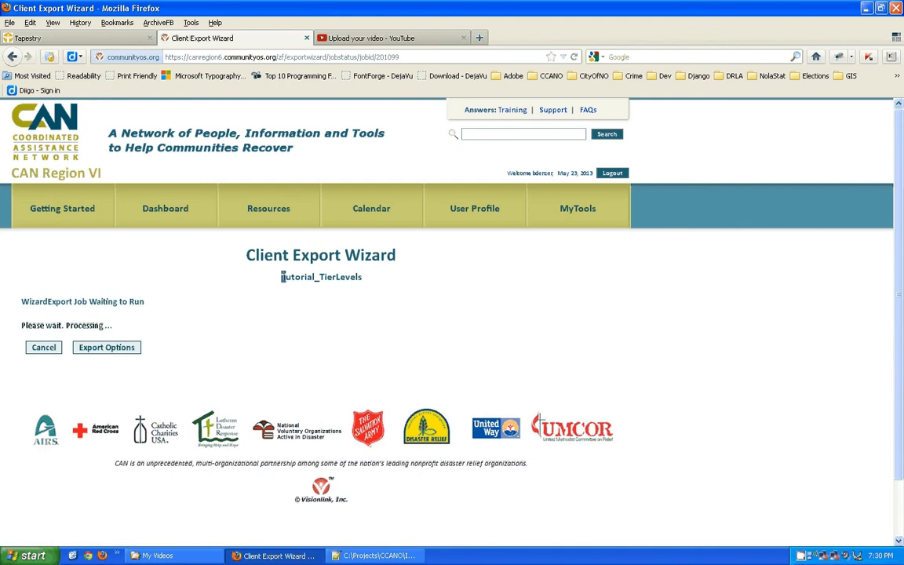
drag(283, 276, 364, 283)
key(ctrl+c)
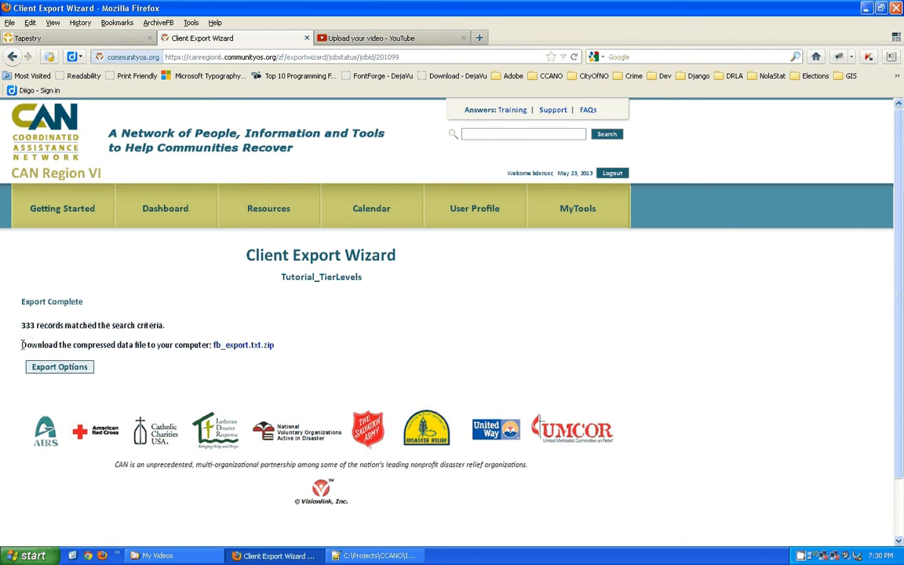
drag(21, 344, 268, 352)
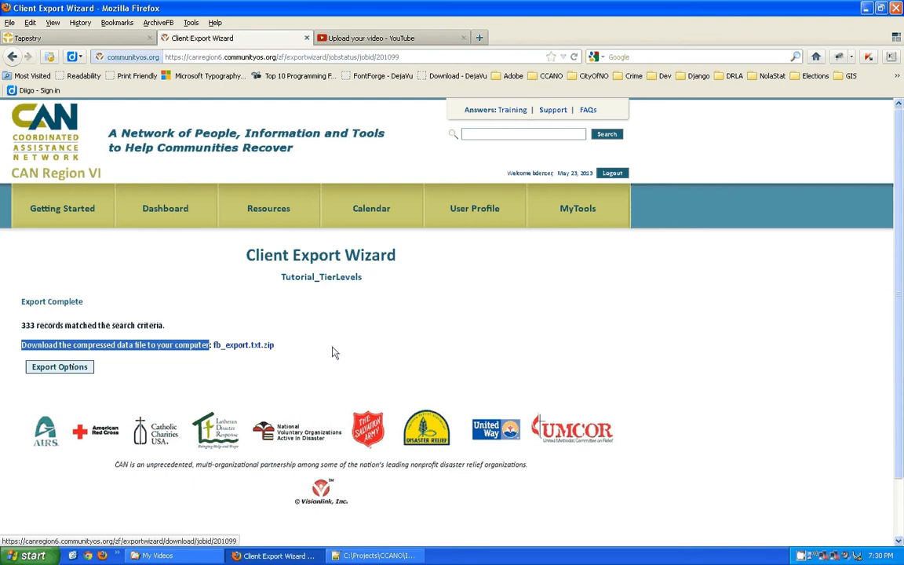
Save the fb_export.txt.zip link with Save Link As, targeting the Export folder.
right_click(245, 352)
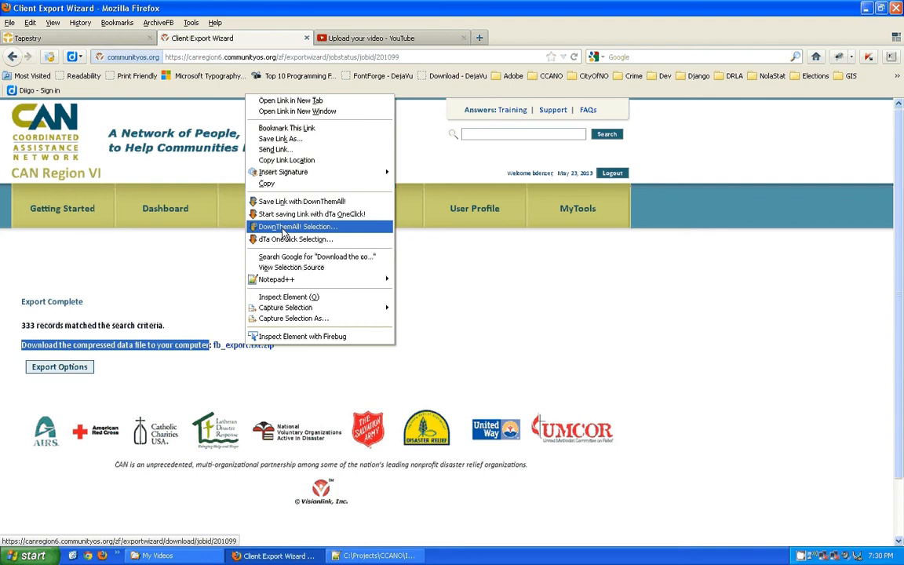
click(284, 143)
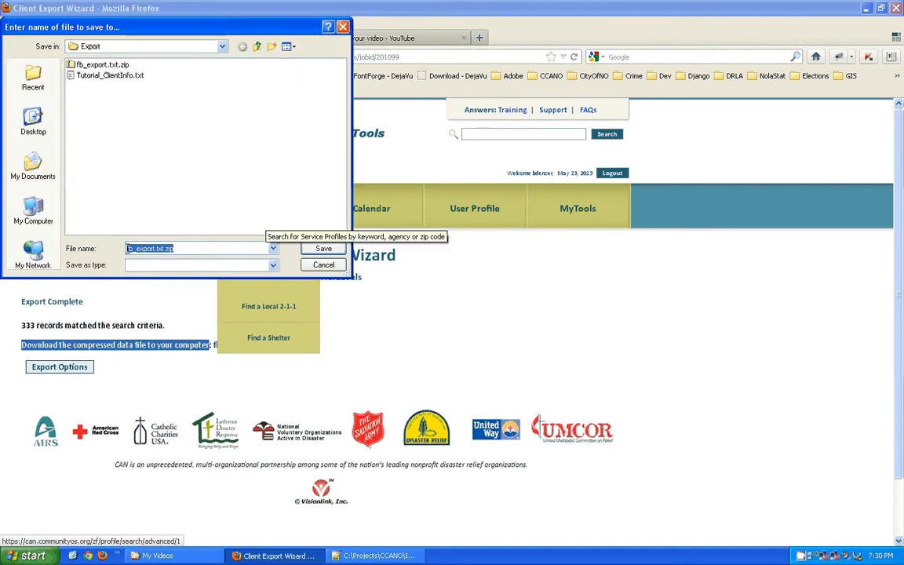
click(130, 248)
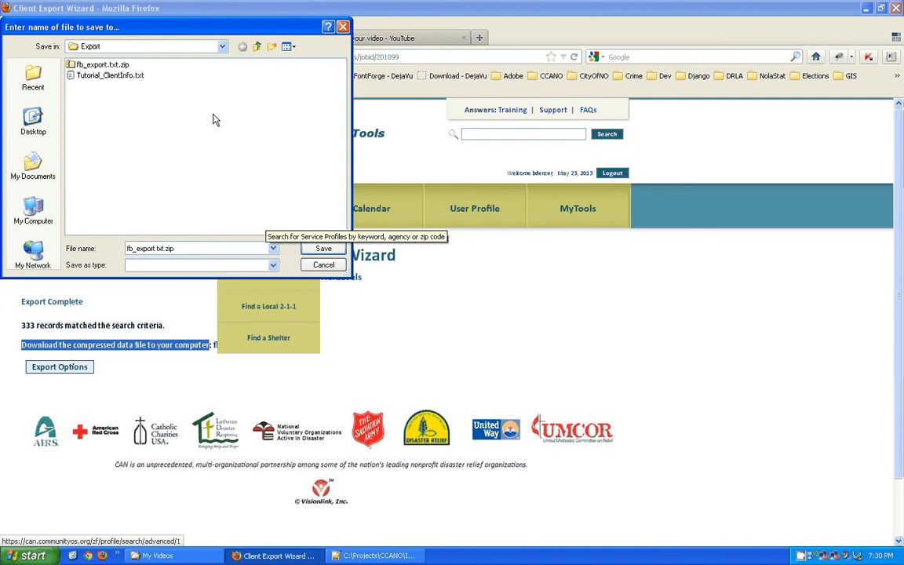
click(223, 47)
click(223, 47)
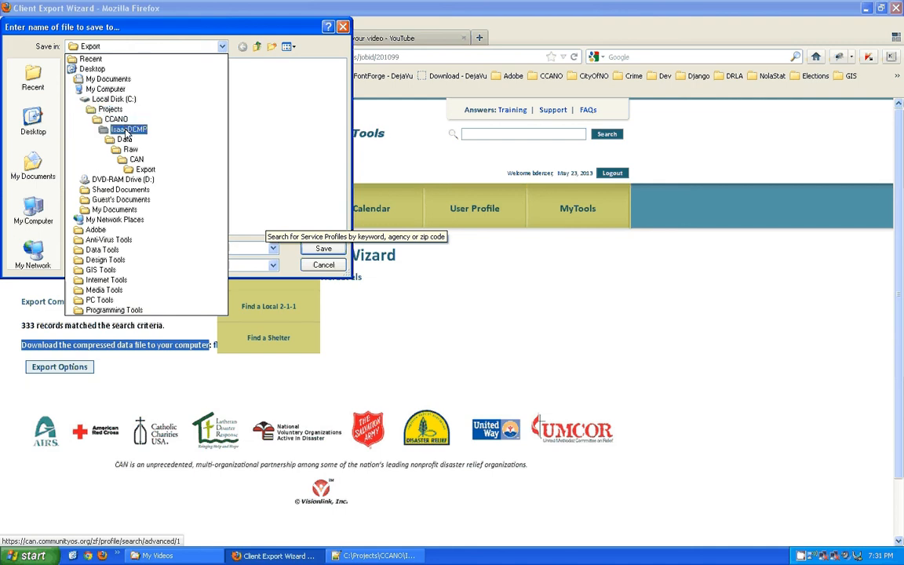
click(138, 170)
Rename the download to Tutorial_TierLevels.zip and save it.
double_click(174, 248)
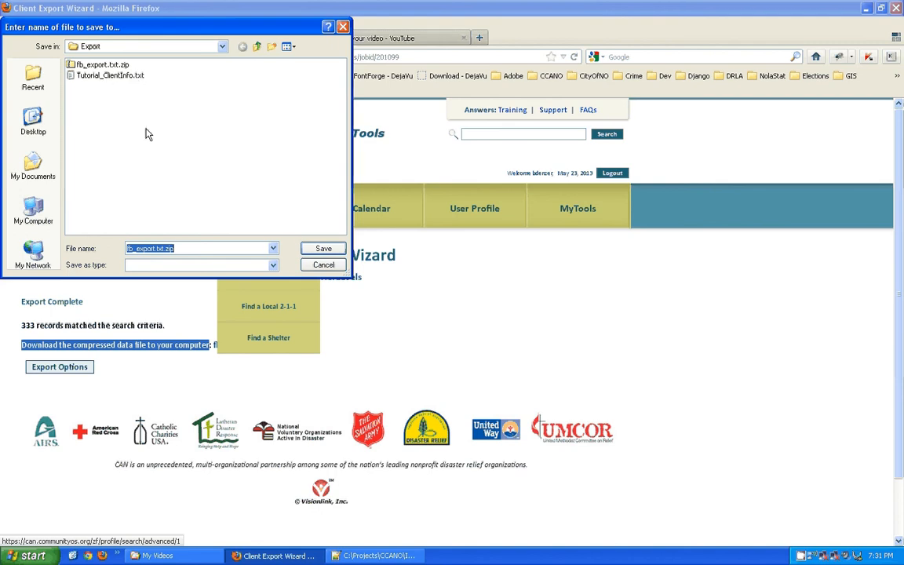
click(162, 248)
drag(163, 248, 93, 247)
click(163, 248)
drag(164, 248, 123, 248)
key(ctrl+v)
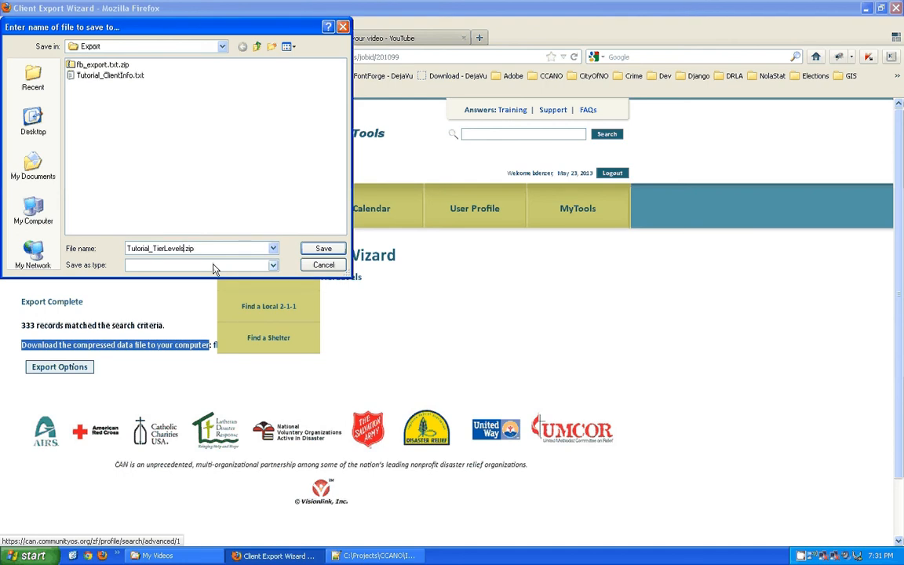
key(End)
click(311, 254)
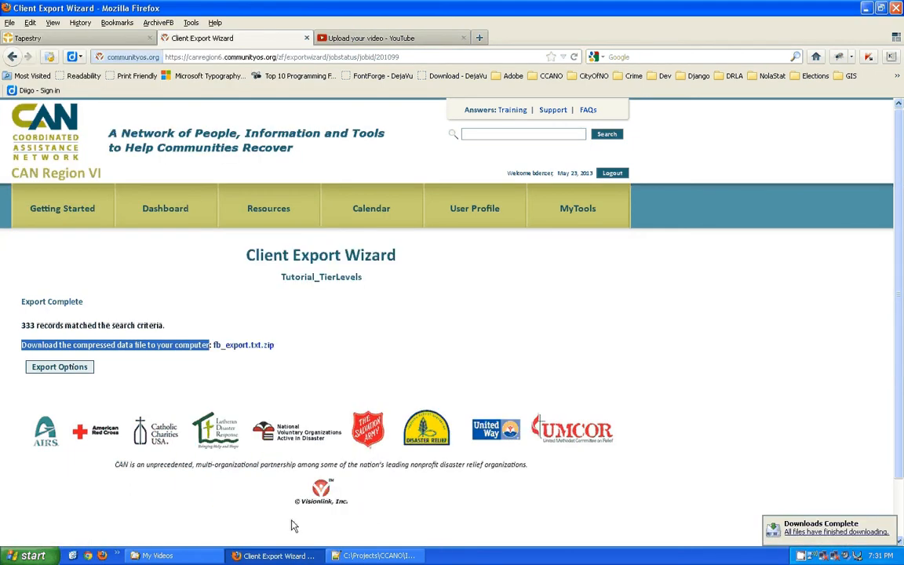
Show the CAN Export folder's contents in Windows Explorer.
click(157, 556)
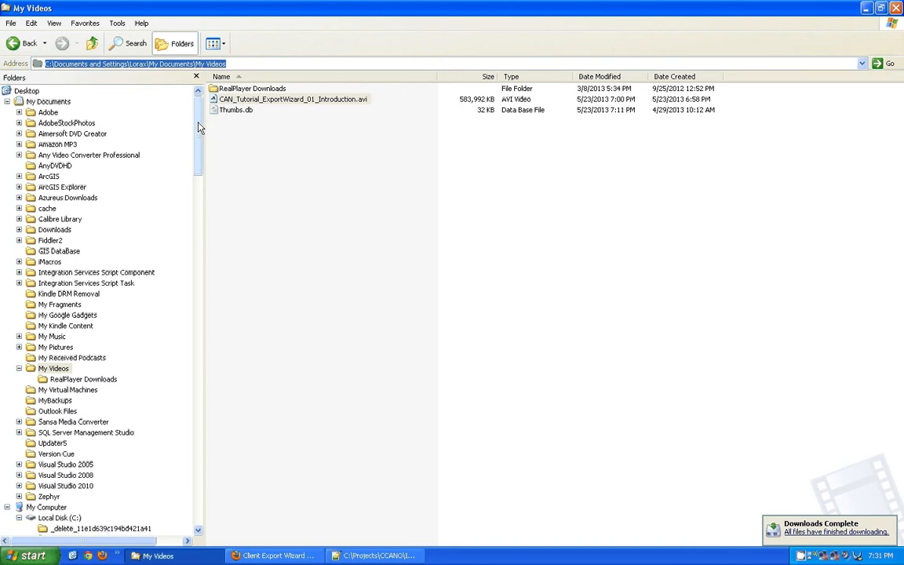
scroll(198, 180, down, 7)
drag(200, 180, 204, 289)
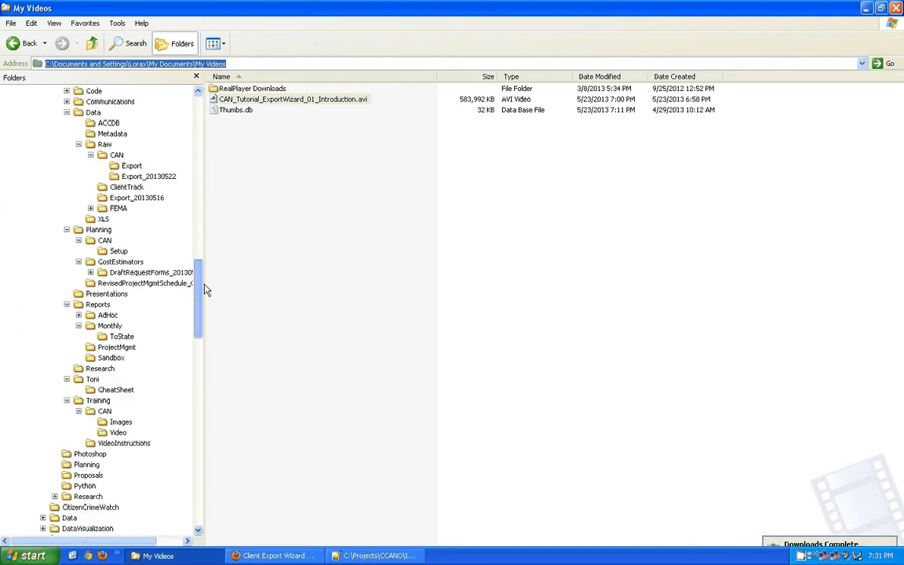
click(131, 166)
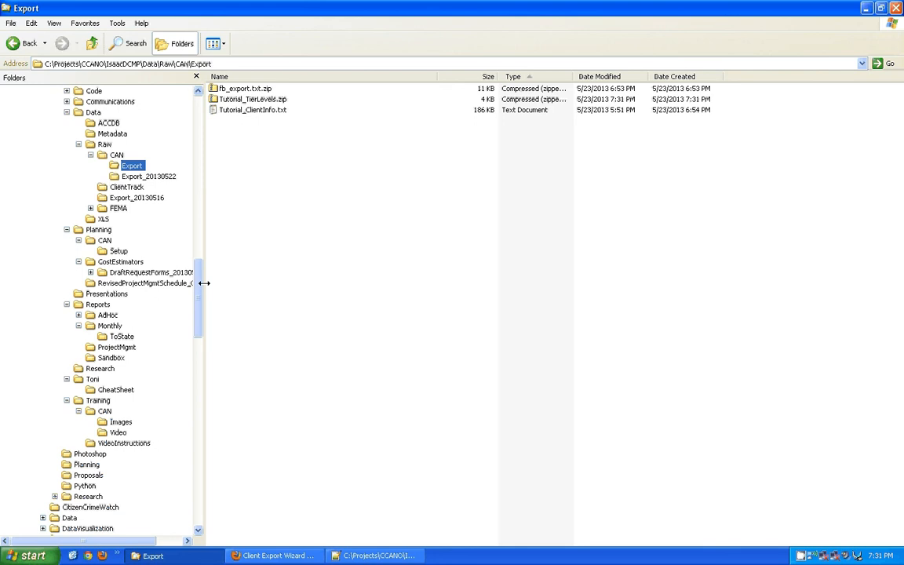
drag(203, 292, 199, 269)
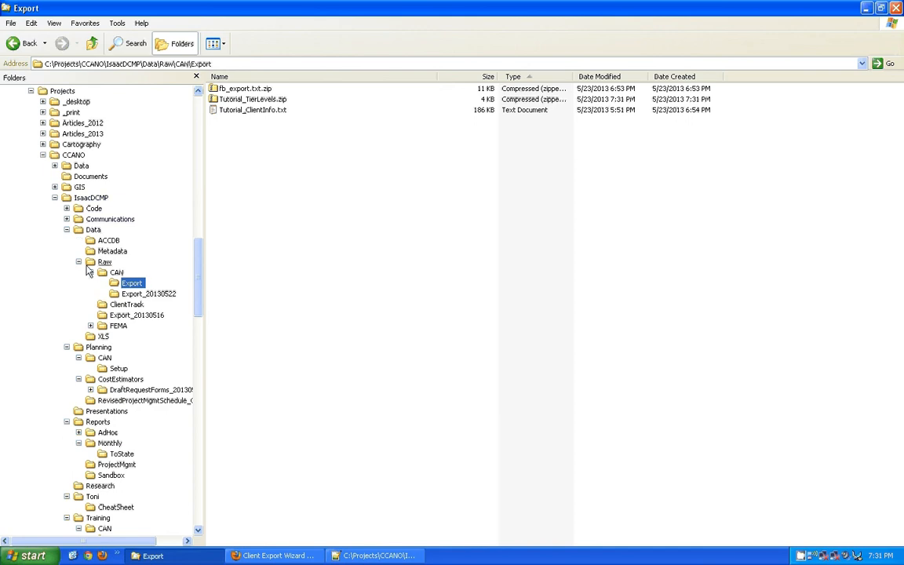
click(271, 193)
click(259, 99)
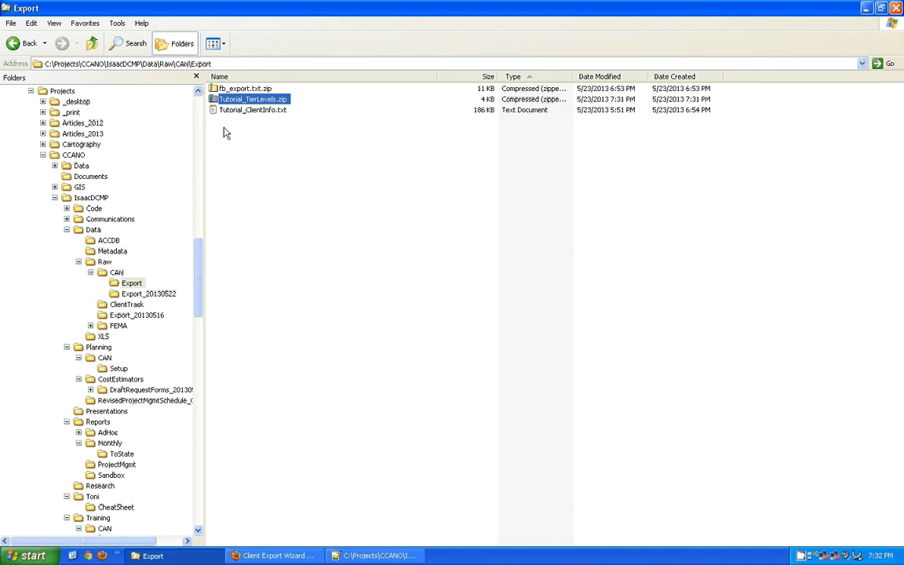
Rename fb_export.txt.zip to Tutorial_ClientInfo.zip using the name copied from Tutorial_ClientInfo.txt.
click(215, 89)
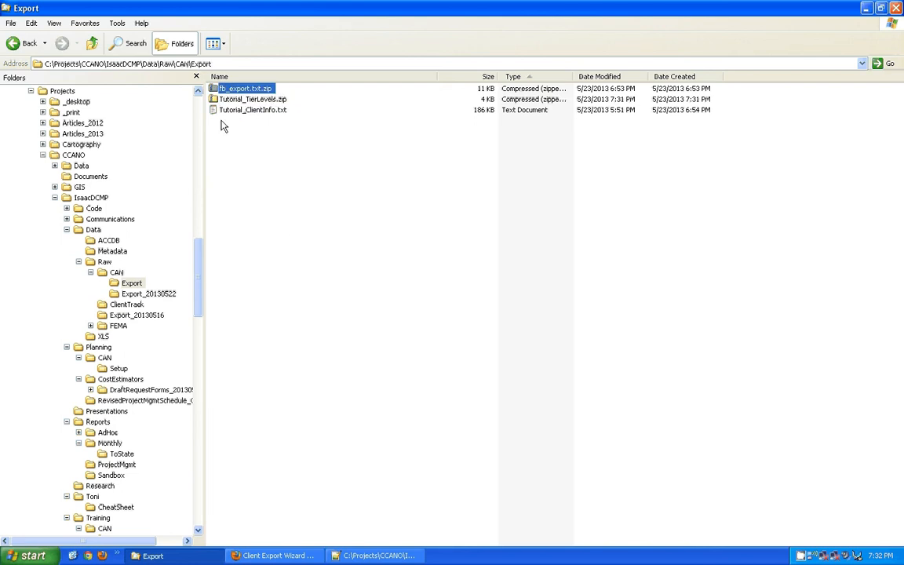
click(251, 114)
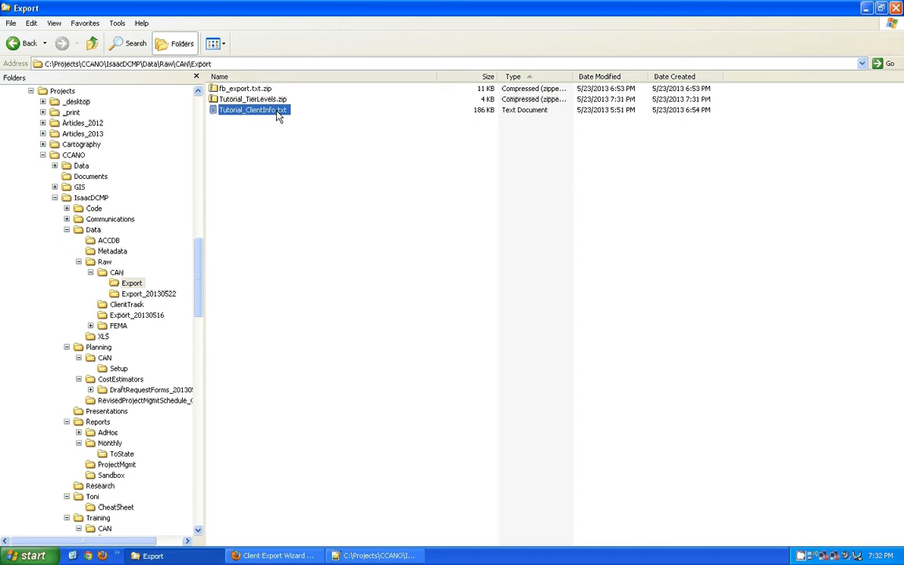
click(275, 114)
drag(277, 112, 198, 110)
key(ctrl+c)
click(260, 89)
click(266, 89)
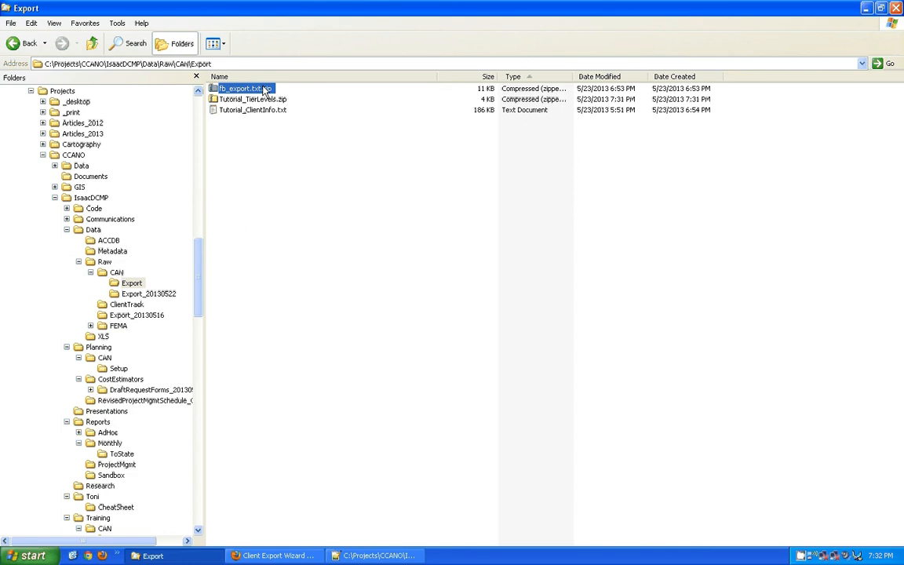
drag(261, 89, 154, 85)
key(ctrl+v)
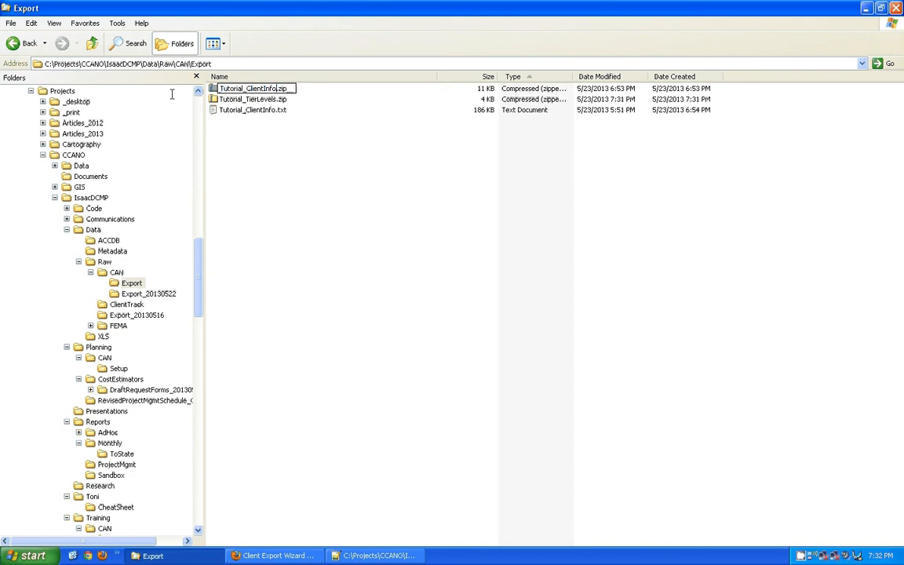
click(265, 210)
Create a new folder named Archive in Export and move Tutorial_ClientInfo.zip into it.
right_click(265, 210)
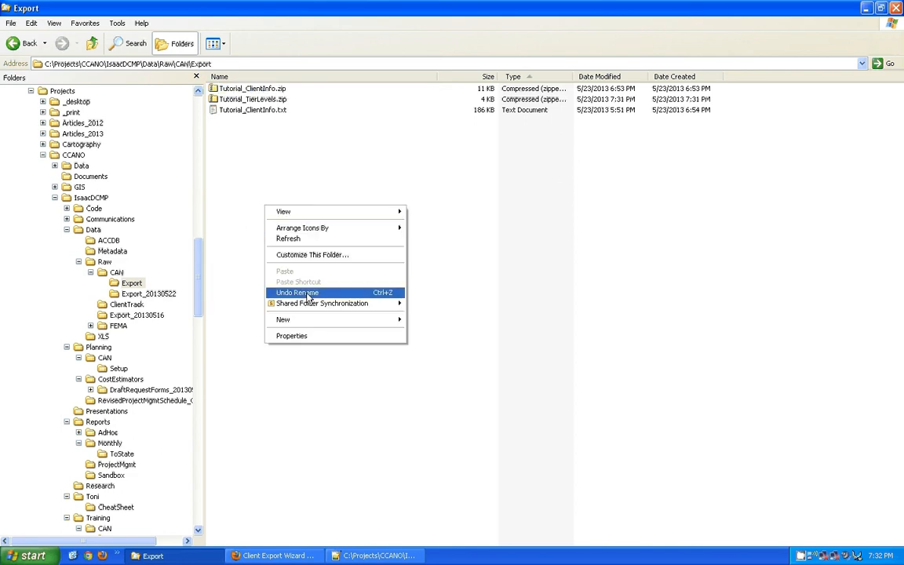
mouse_move(303, 319)
click(430, 229)
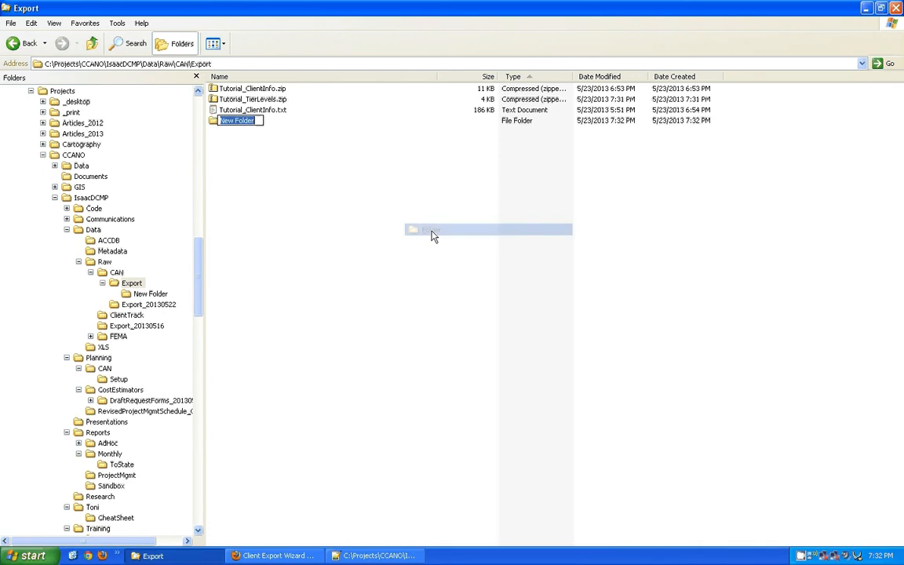
text(ARchi)
key(BackSpace)
key(BackSpace)
key(BackSpace)
key(BackSpace)
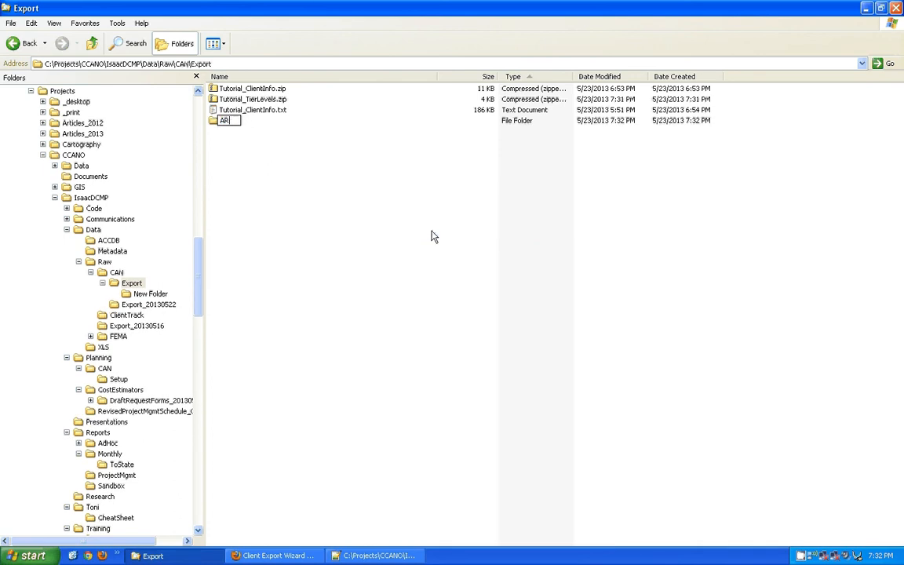
text(rchive)
key(Return)
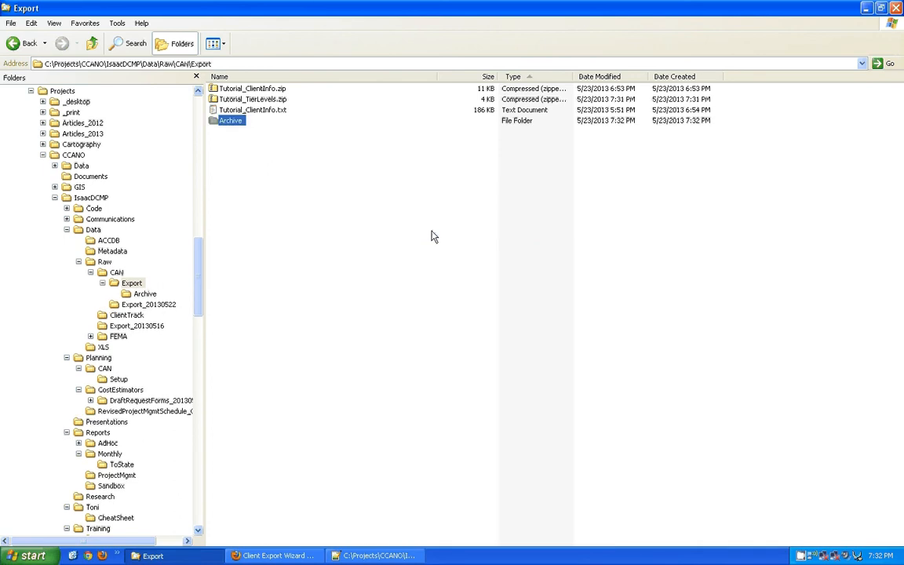
drag(220, 88, 230, 122)
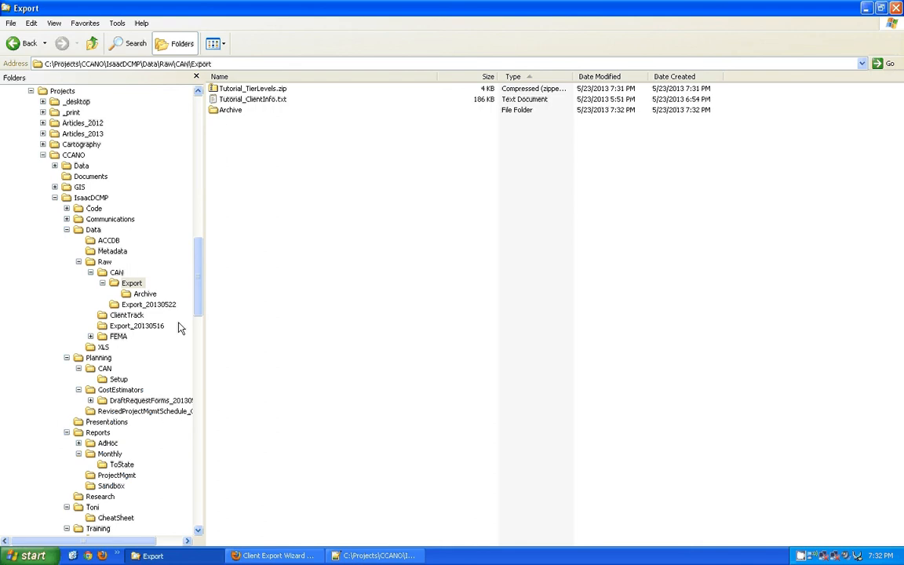
Look inside Export_20130522, then return to Export and select Tutorial_TierLevels.zip.
click(118, 305)
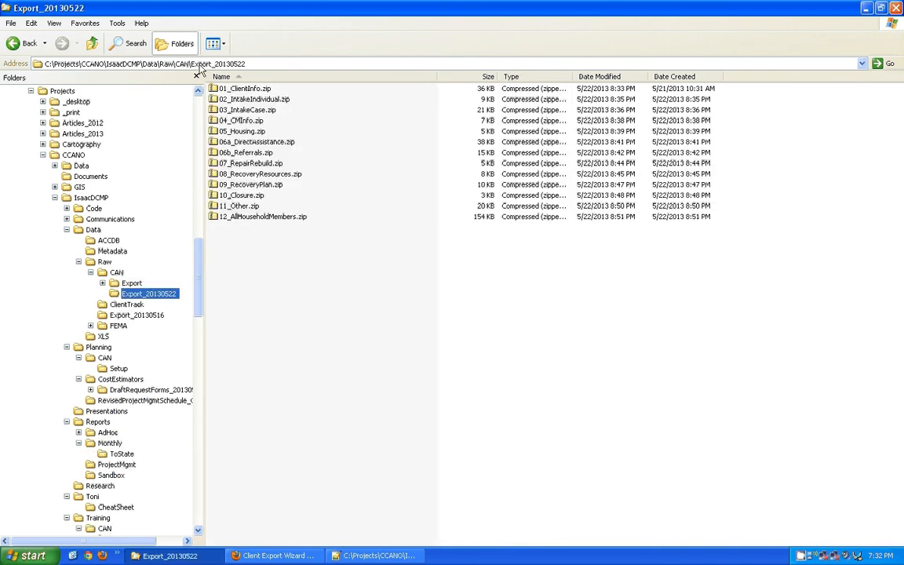
click(222, 64)
double_click(223, 64)
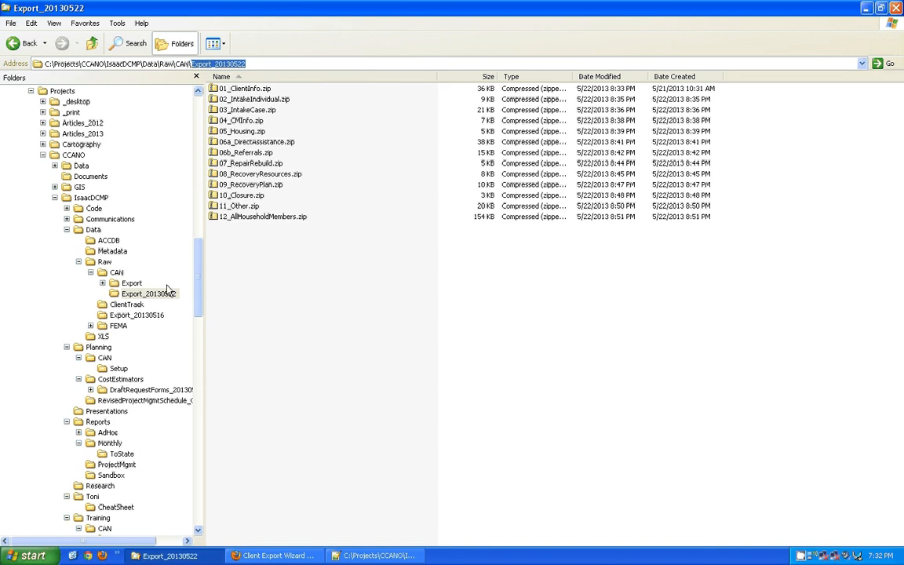
click(132, 282)
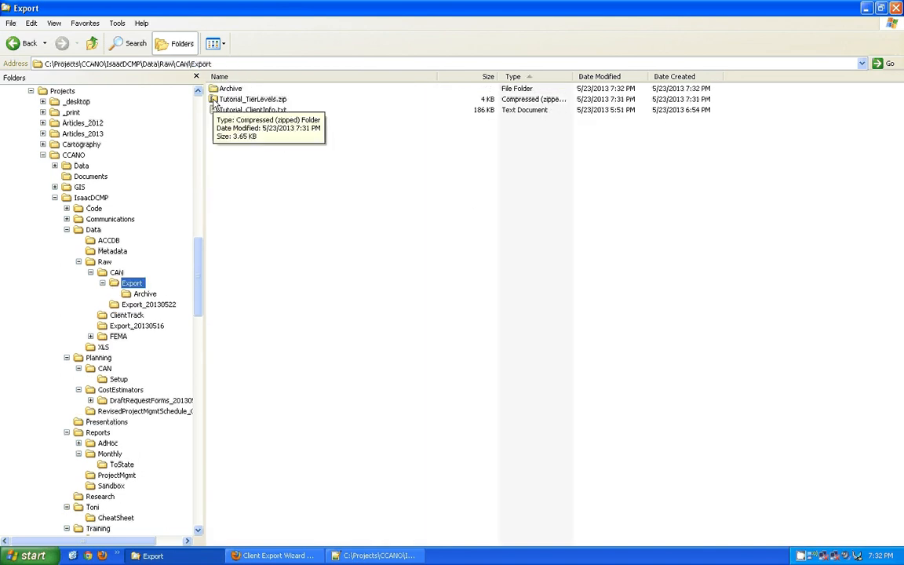
click(278, 101)
click(278, 100)
key(ctrl+c)
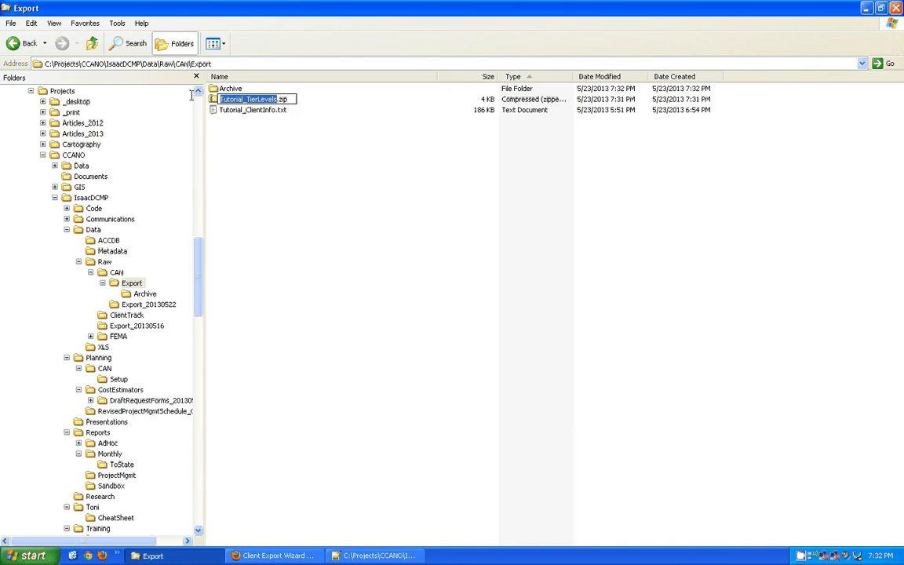
click(252, 171)
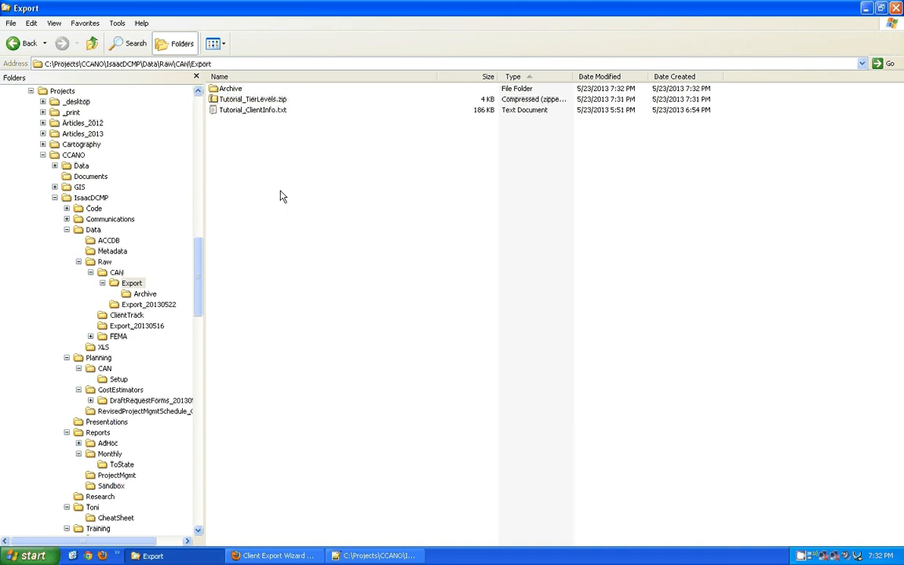
click(215, 100)
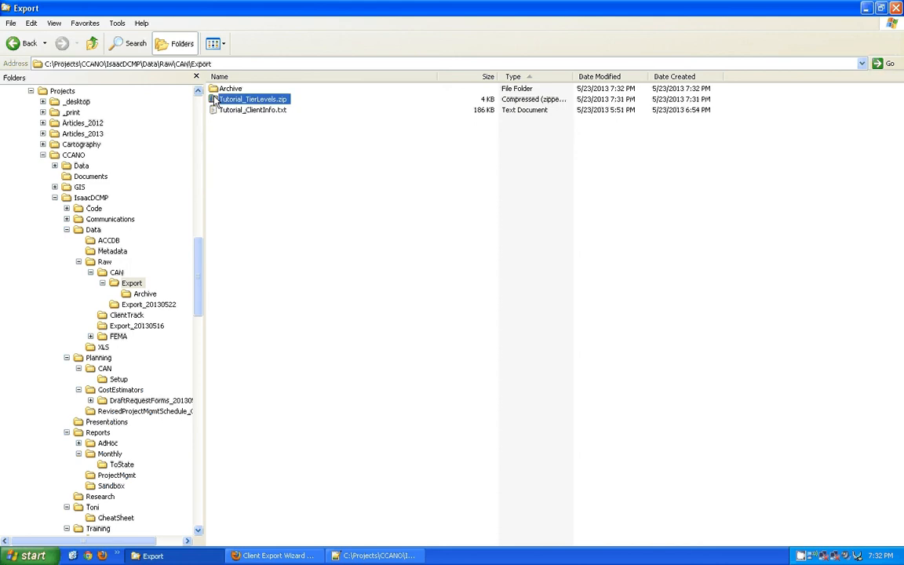
Open Tutorial_TierLevels.zip to inspect its fb_export.txt, then close the zip window.
right_click(215, 97)
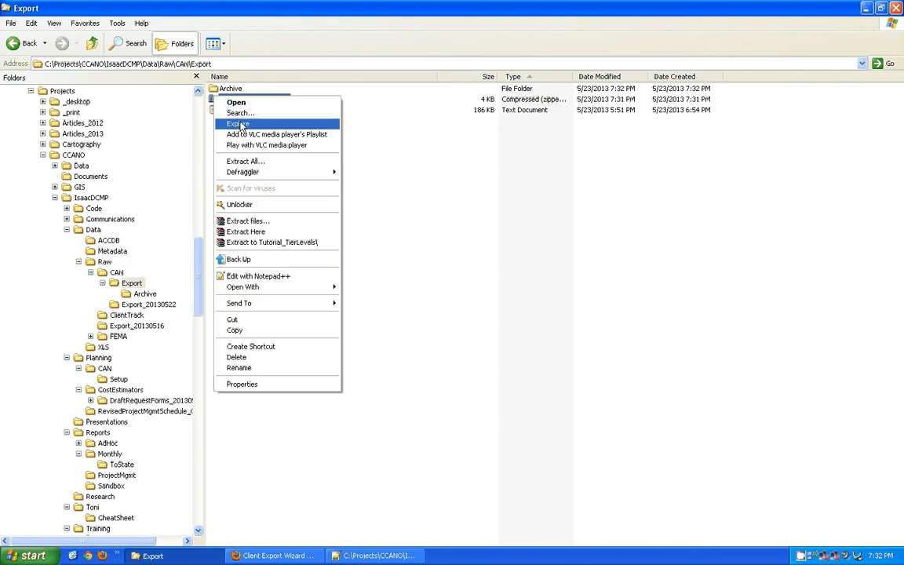
click(244, 102)
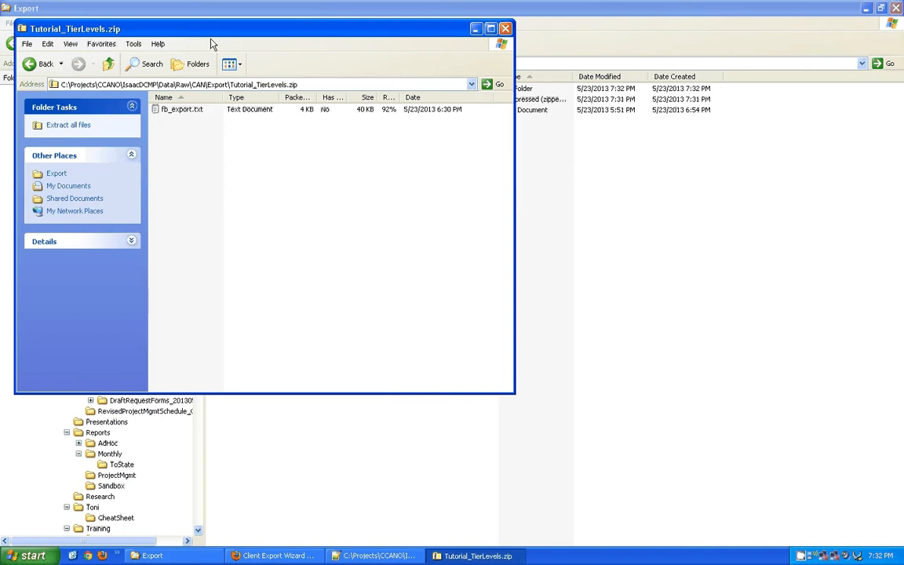
drag(214, 35, 610, 79)
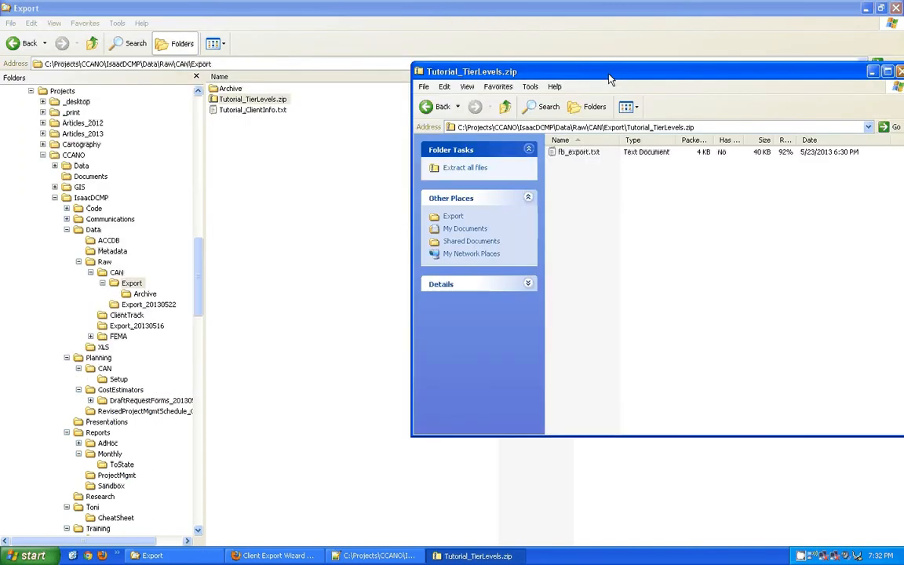
click(578, 154)
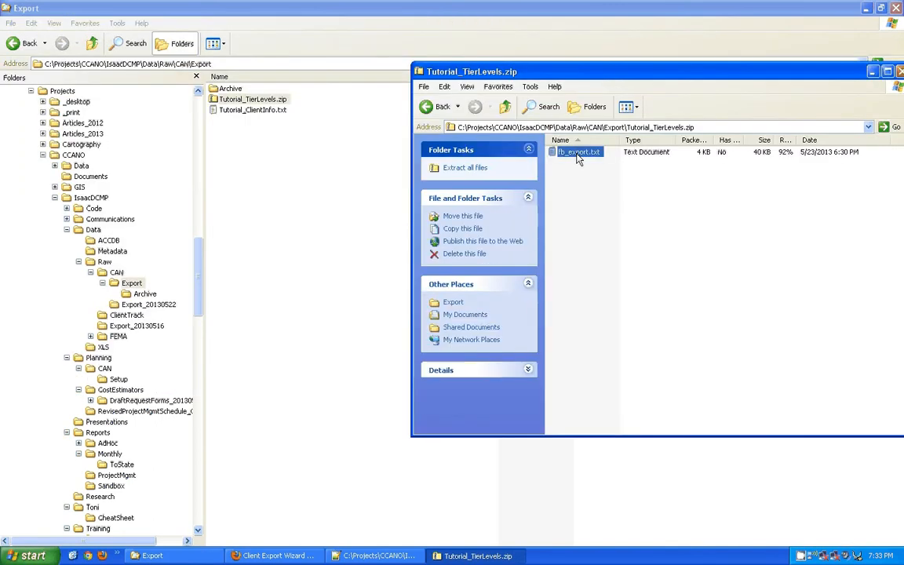
drag(577, 155, 247, 147)
drag(816, 67, 761, 71)
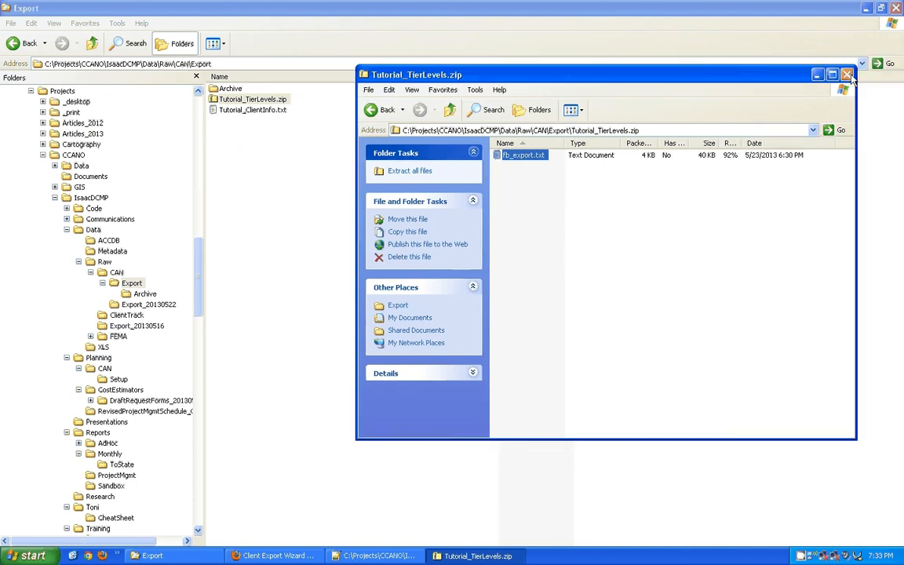
click(848, 75)
Extract the zip into Export and rename fb_export.txt to Tutorial_TierLevels.txt.
right_click(229, 98)
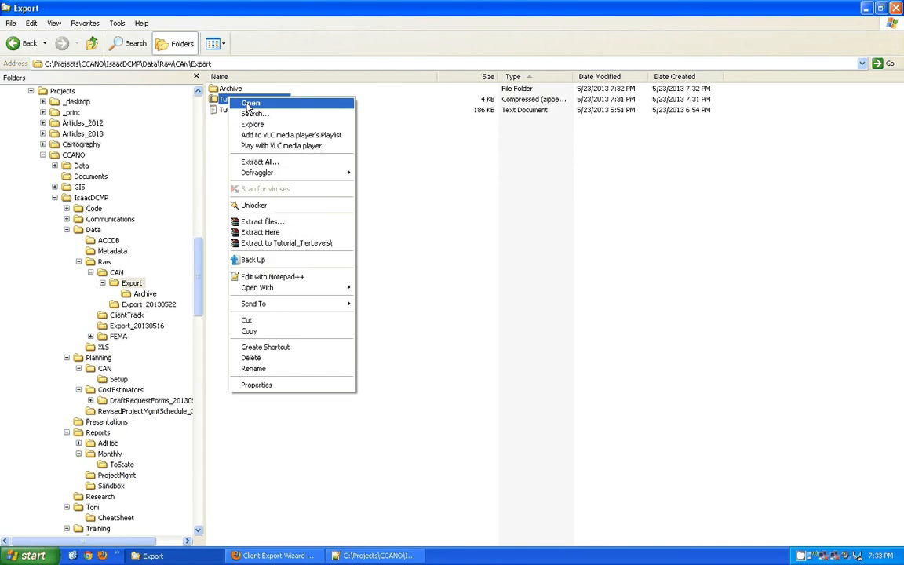
click(261, 232)
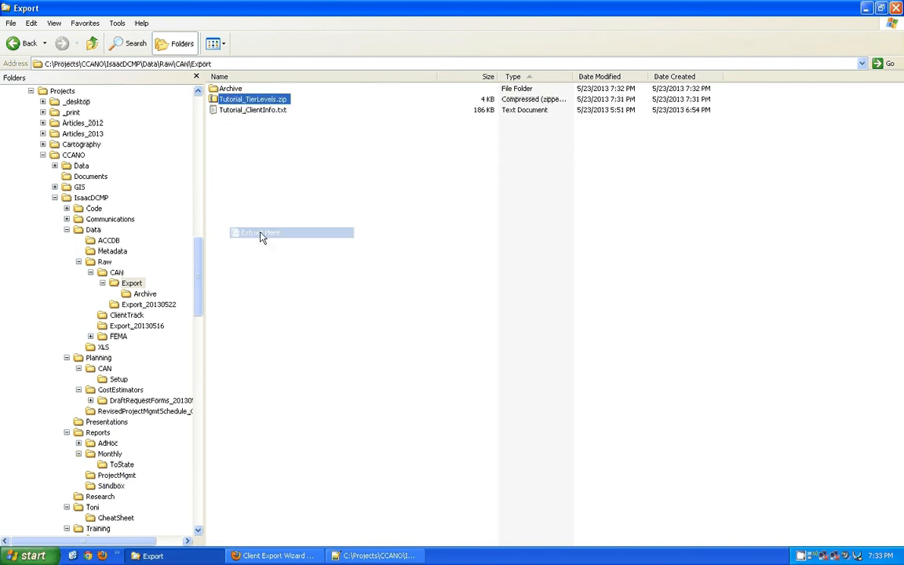
click(236, 124)
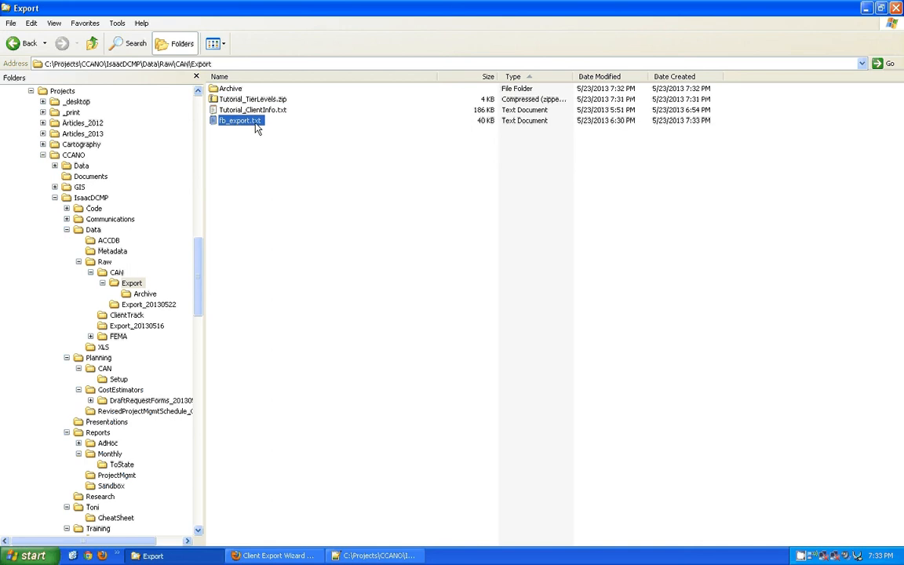
click(249, 124)
drag(249, 124, 195, 124)
key(ctrl+v)
click(283, 187)
Open Tutorial_TierLevels.txt in Notepad++ and inspect the tab separators on lines 1–3.
double_click(236, 121)
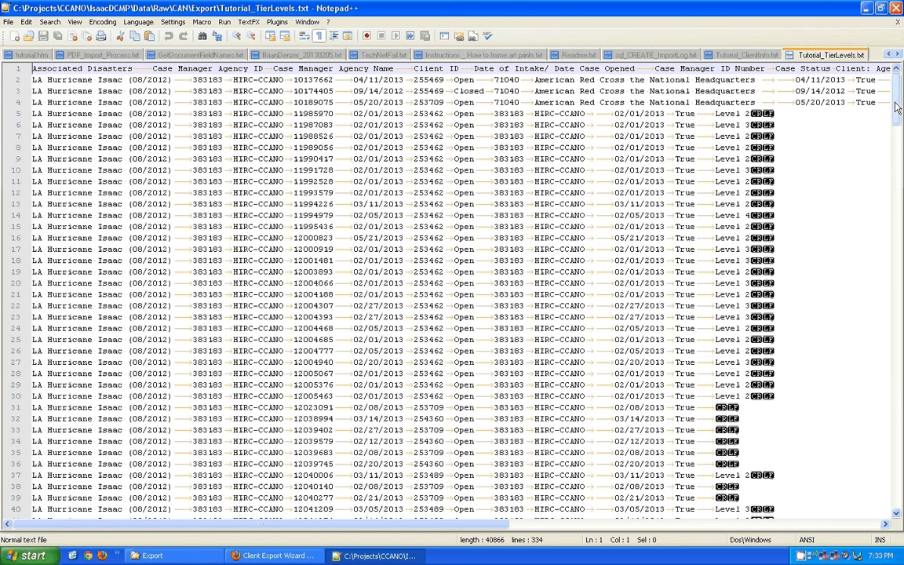
mouse_move(896, 94)
mouse_down()
mouse_move(900, 376)
mouse_move(897, 86)
mouse_up()
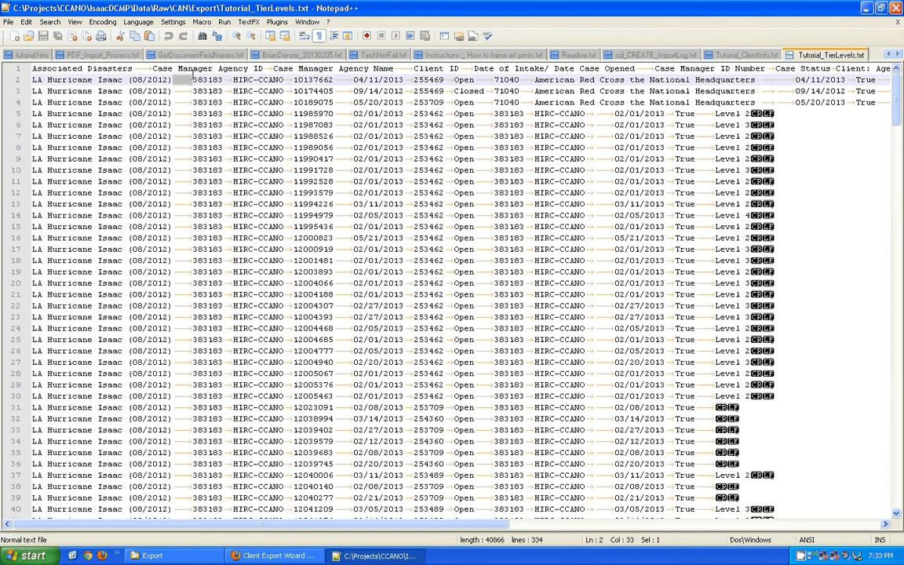
double_click(142, 69)
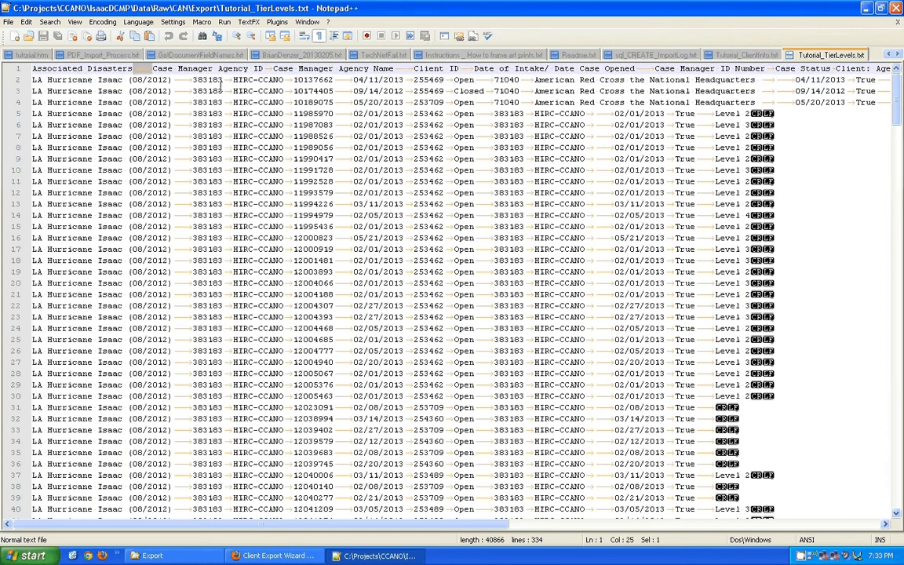
drag(222, 82, 297, 83)
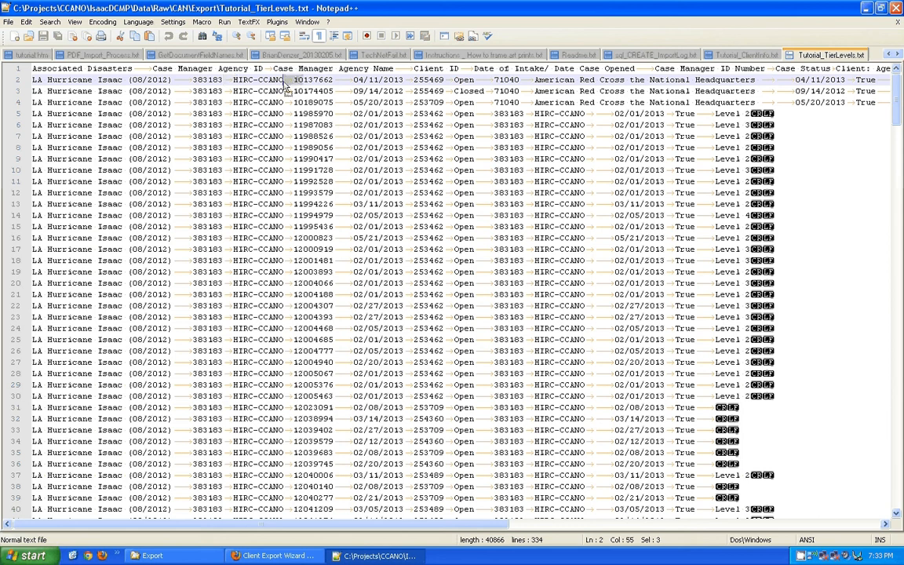
drag(173, 91, 350, 91)
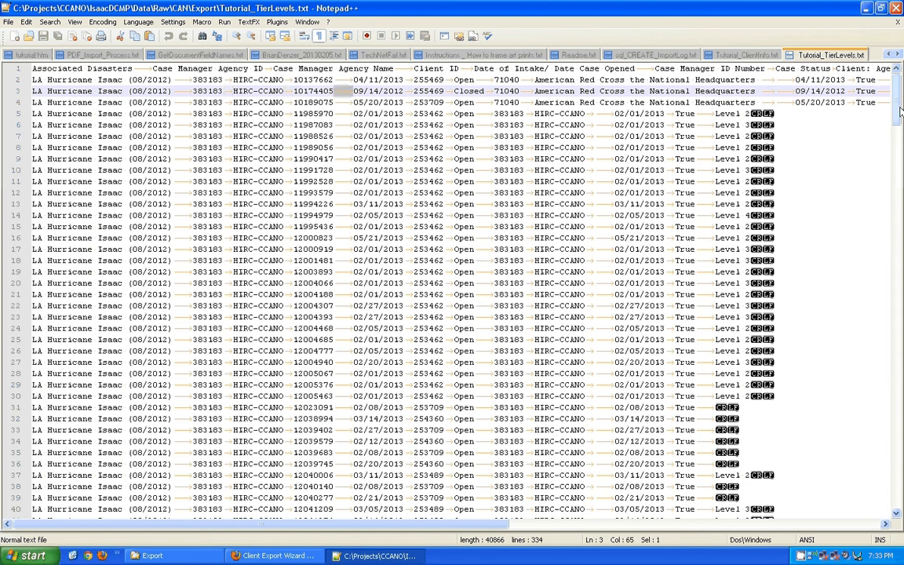
Scroll down to line 334 and back up, then close Tutorial_TierLevels.txt.
drag(897, 96, 898, 493)
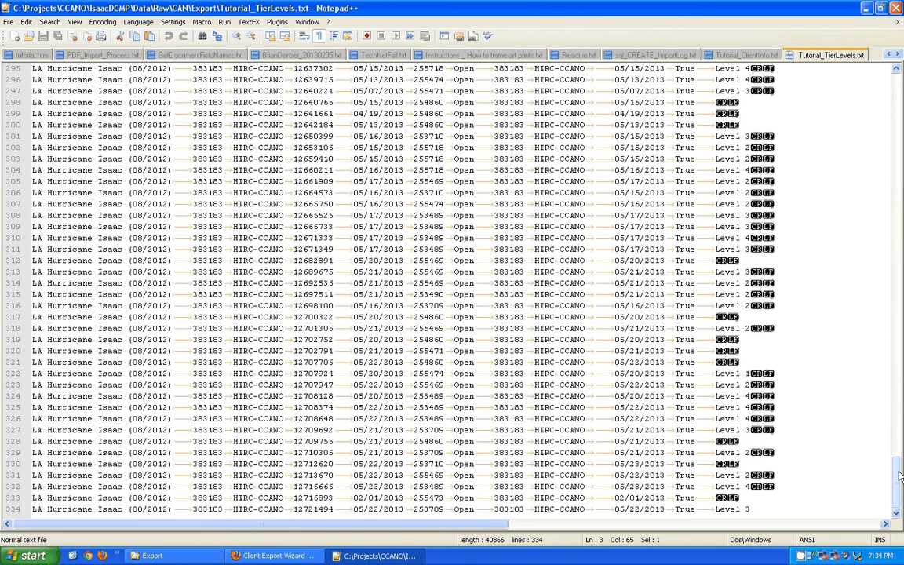
drag(896, 479, 895, 34)
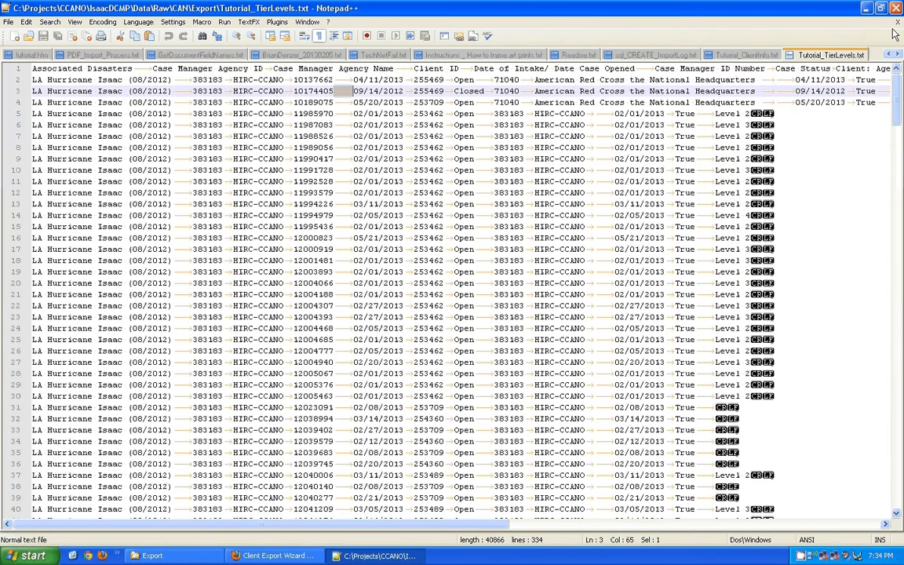
click(897, 22)
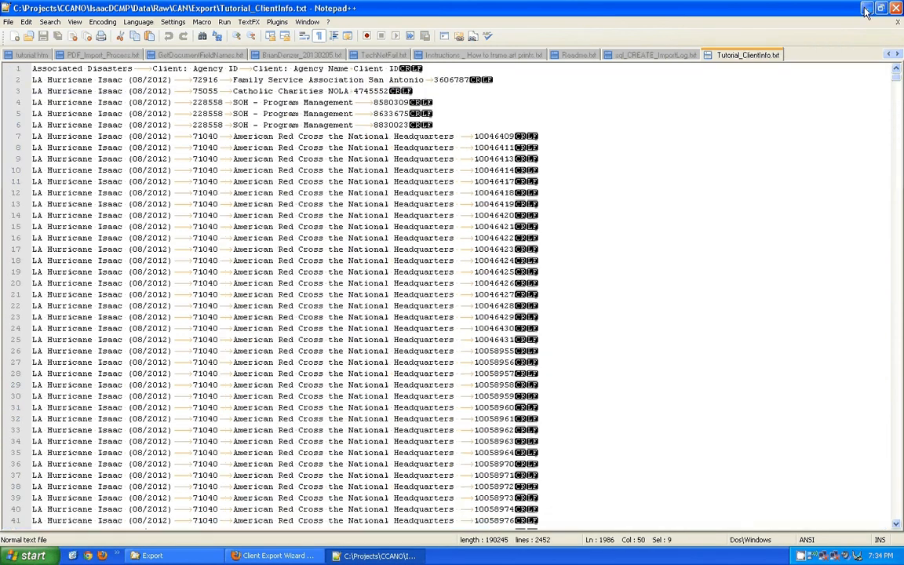
Close Tutorial_ClientInfo.txt, minimize Notepad++, select the Export folder path, and show the Start menu programs.
key(ctrl+w)
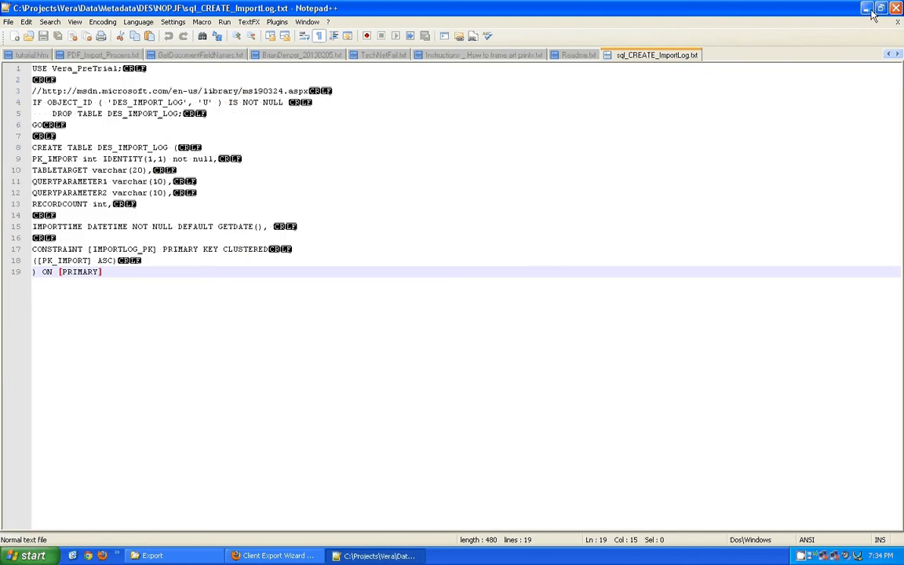
click(868, 10)
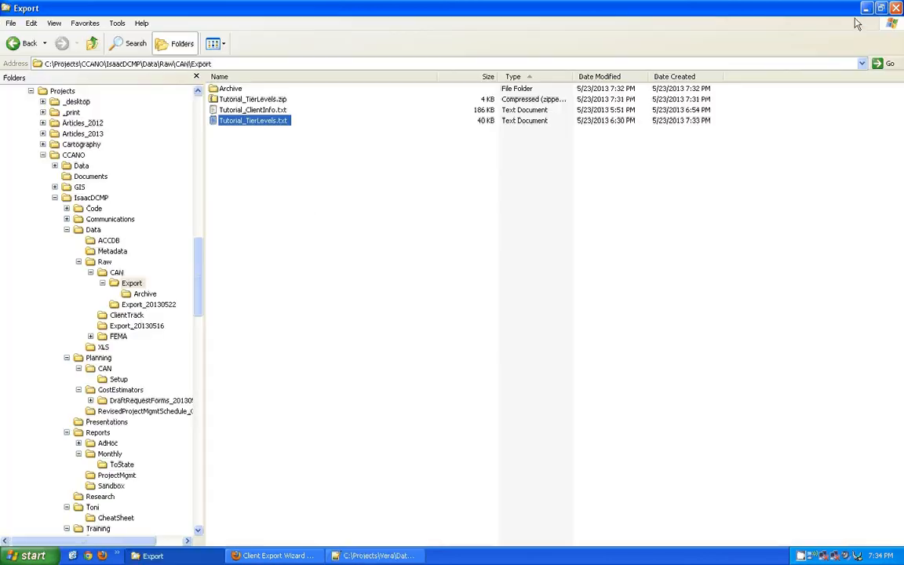
click(47, 66)
key(ctrl+c)
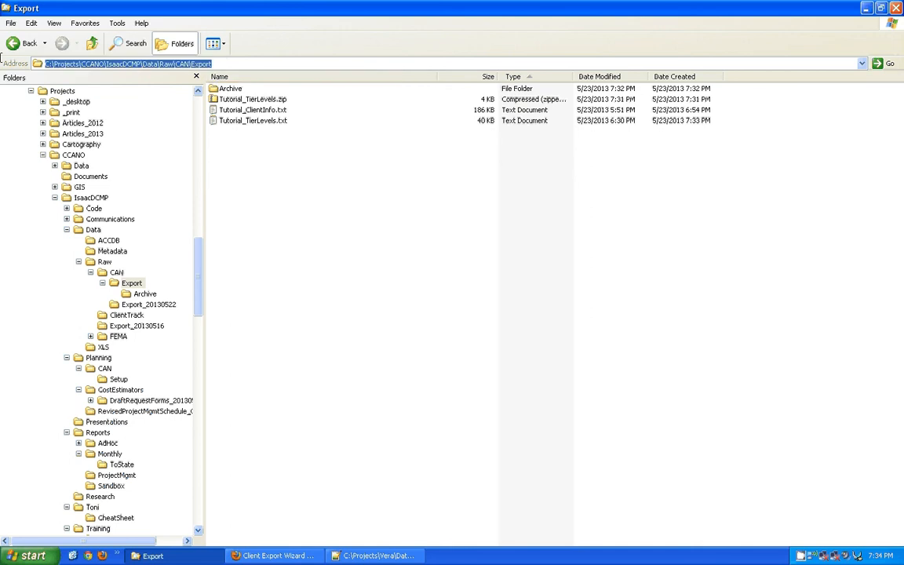
click(28, 554)
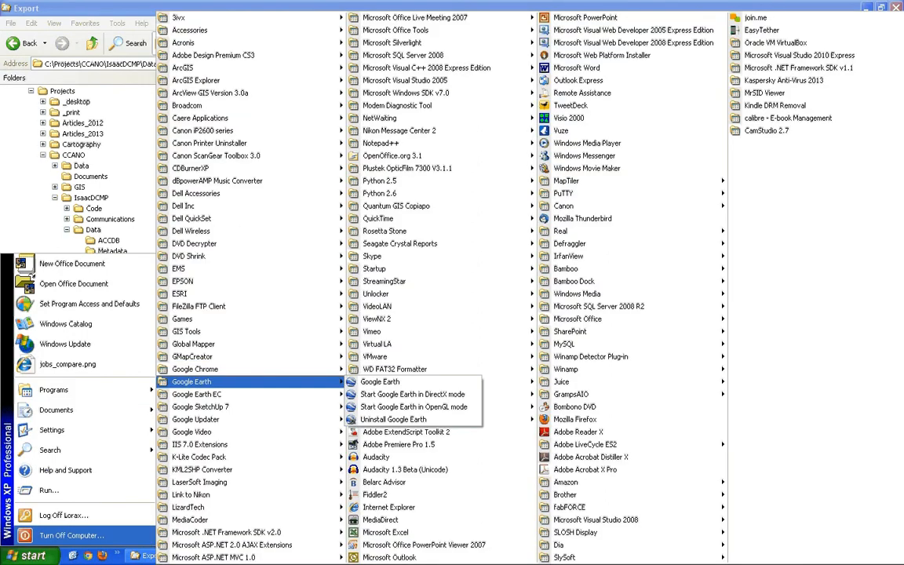
Launch Microsoft Excel 2010 from Start > Microsoft Office and bring up its Open dialog.
click(12, 554)
click(13, 554)
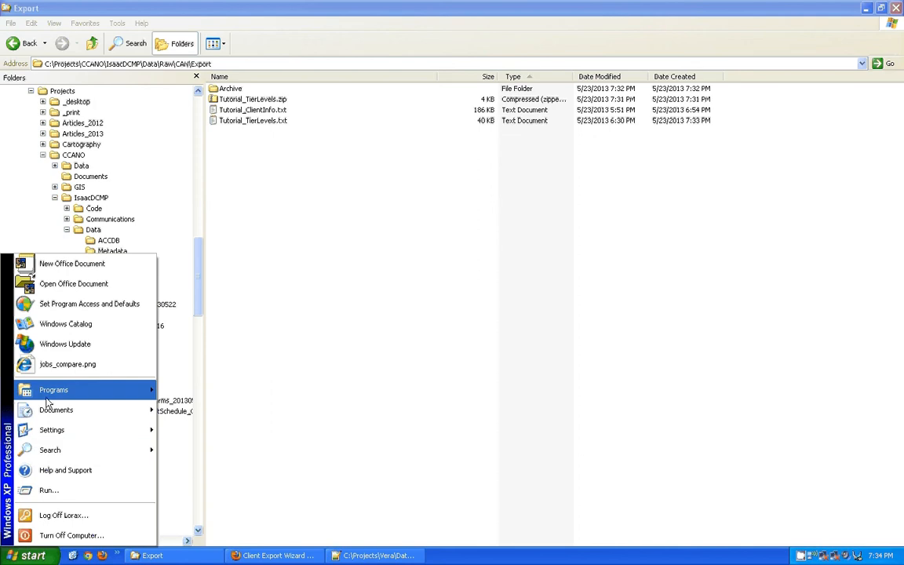
mouse_move(47, 390)
mouse_move(190, 414)
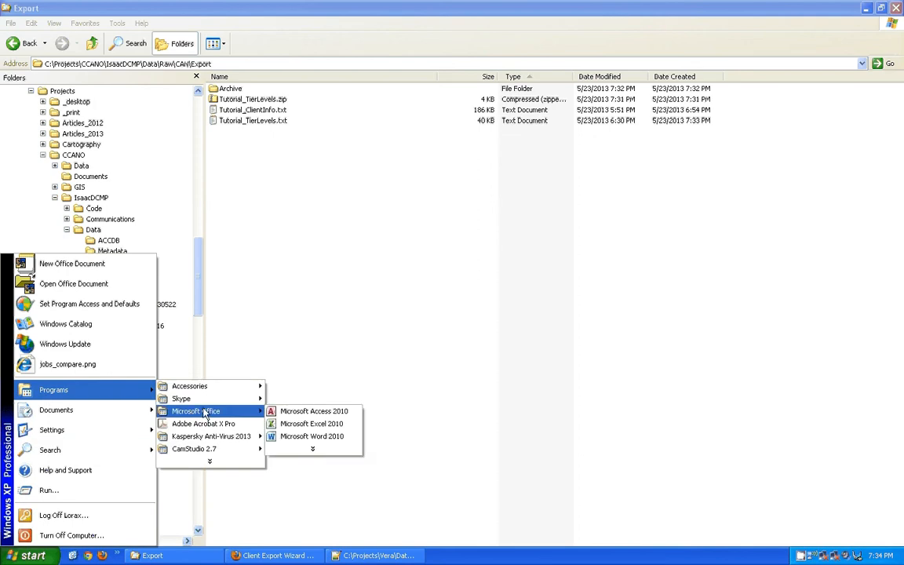
click(317, 427)
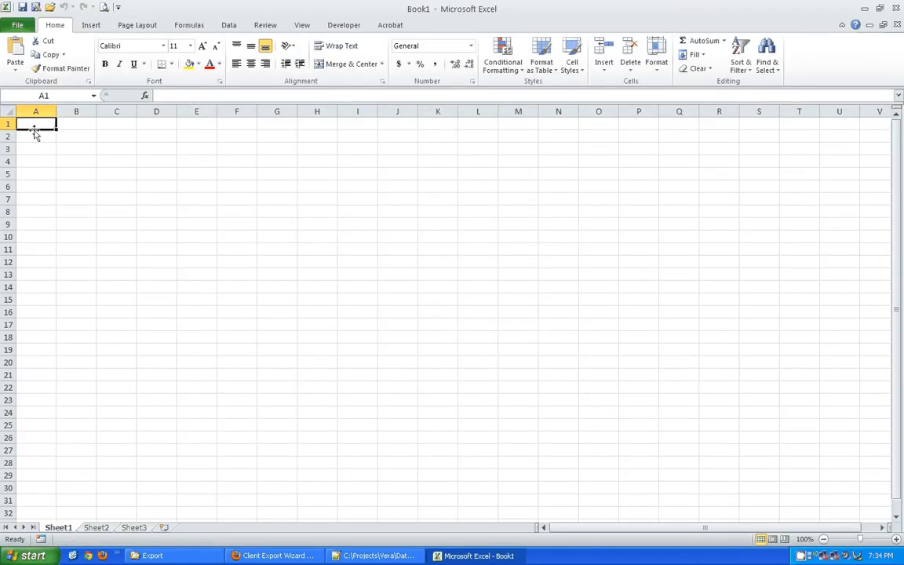
click(49, 7)
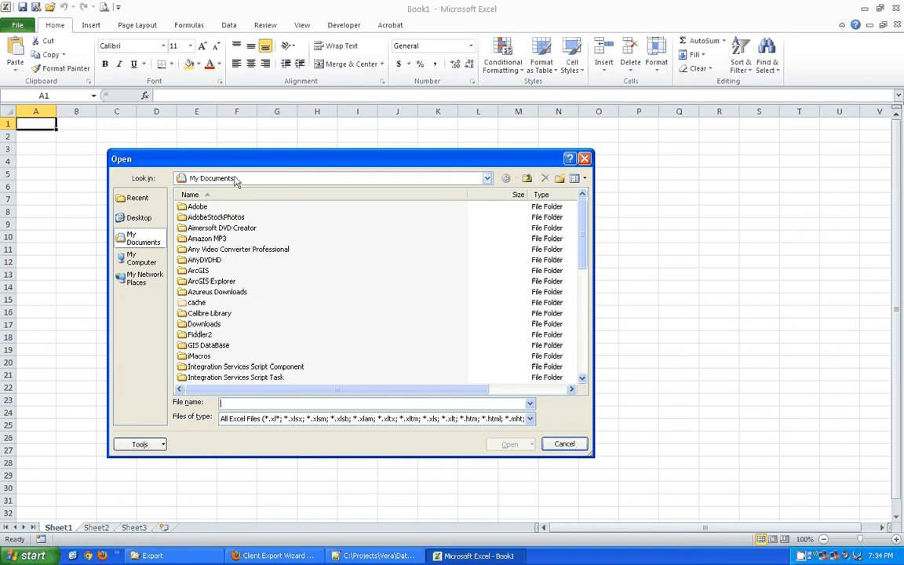
Go to the Export folder, filter to Text Files, and open Tutorial_TierLevels.txt.
key(ctrl+v)
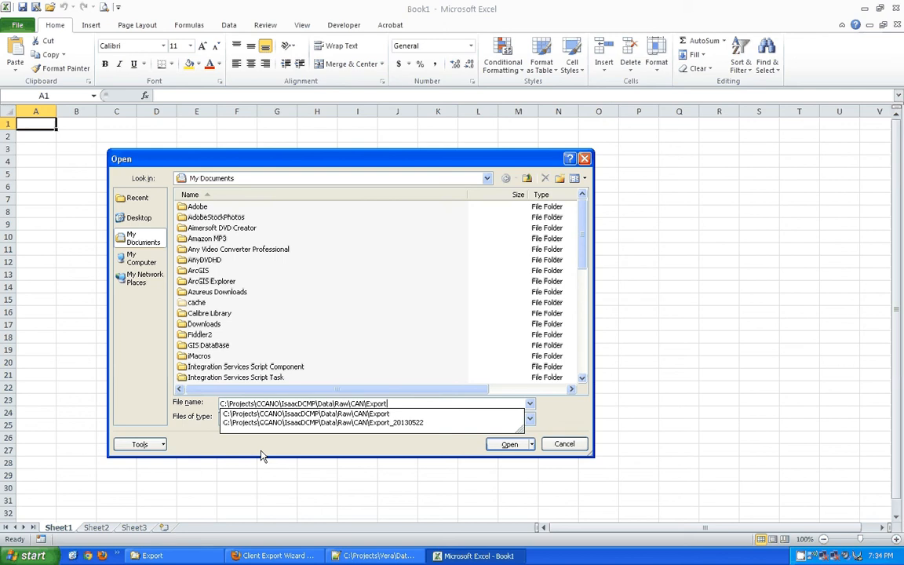
key(Return)
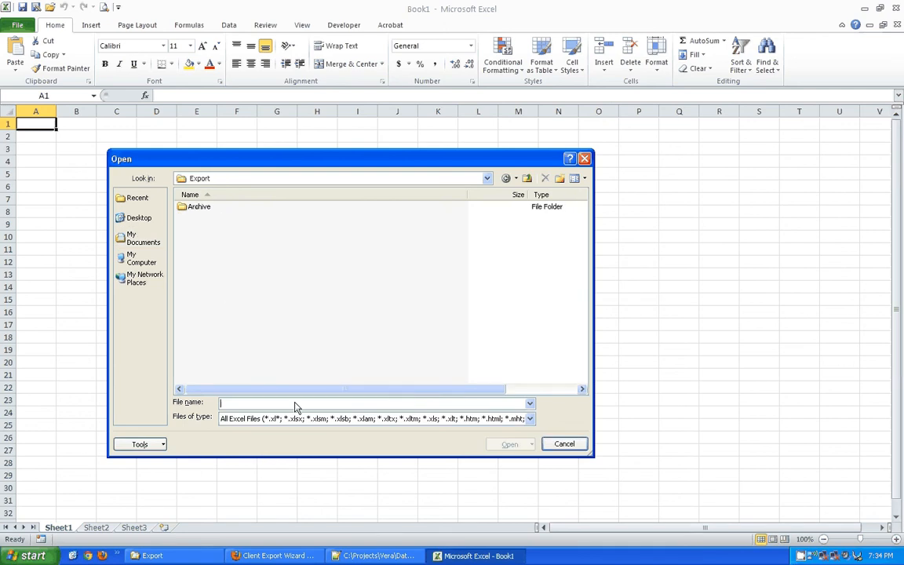
click(377, 181)
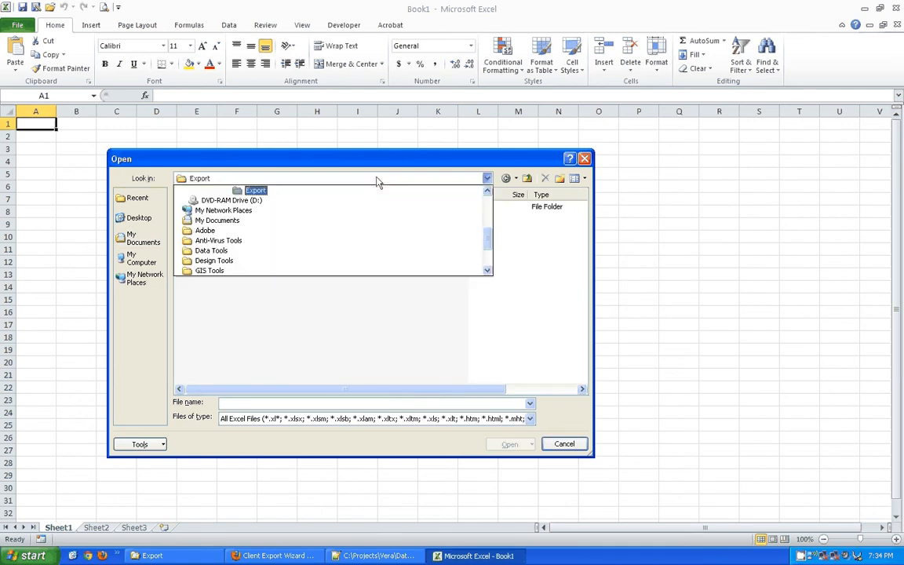
scroll(486, 235, up, 2)
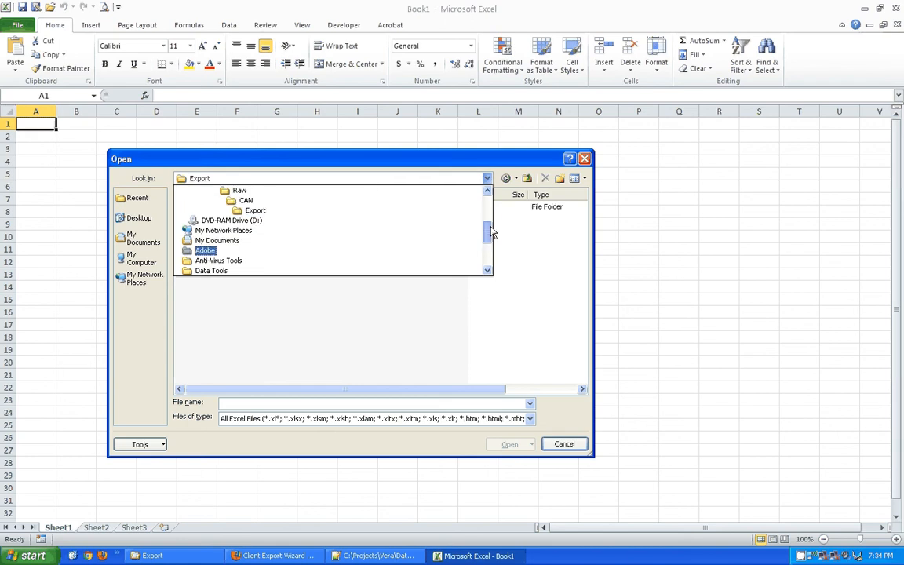
click(265, 240)
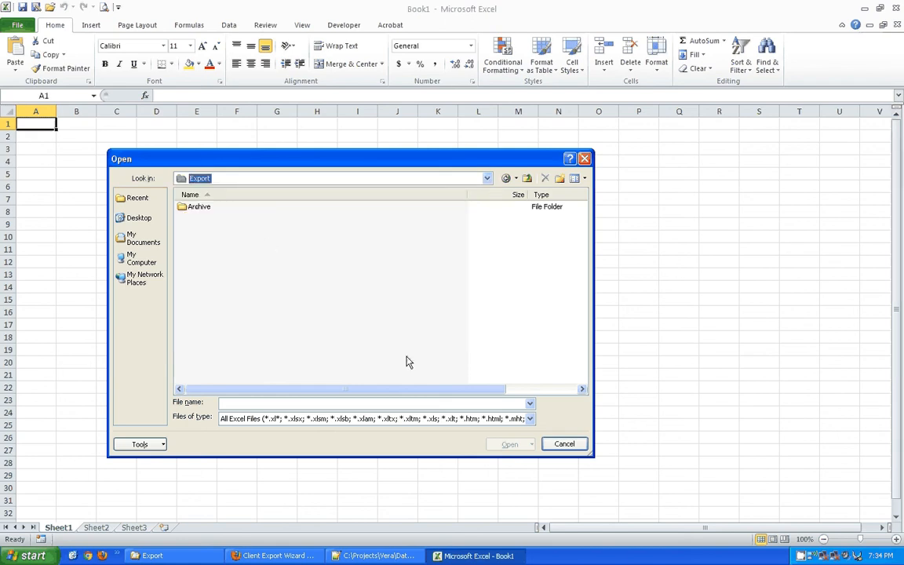
click(359, 420)
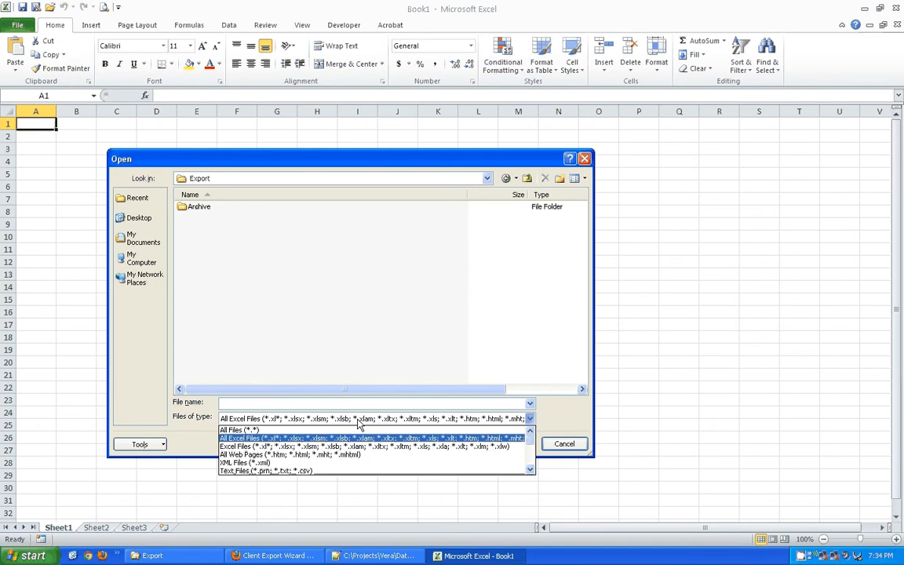
click(299, 472)
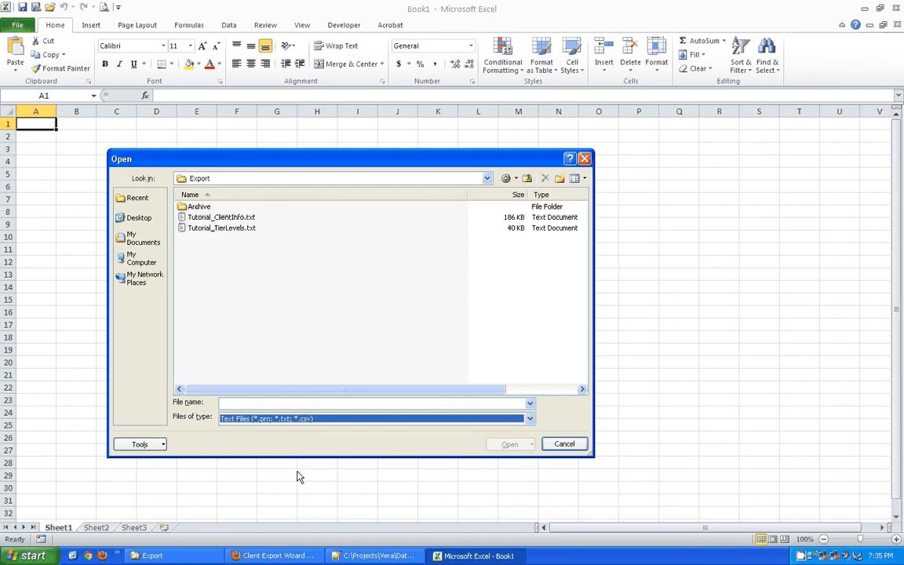
click(189, 227)
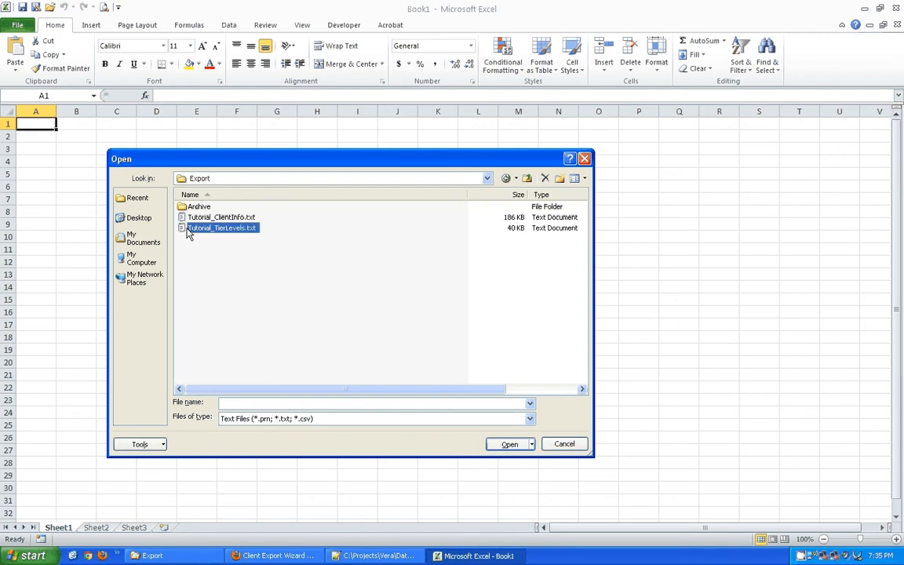
click(511, 445)
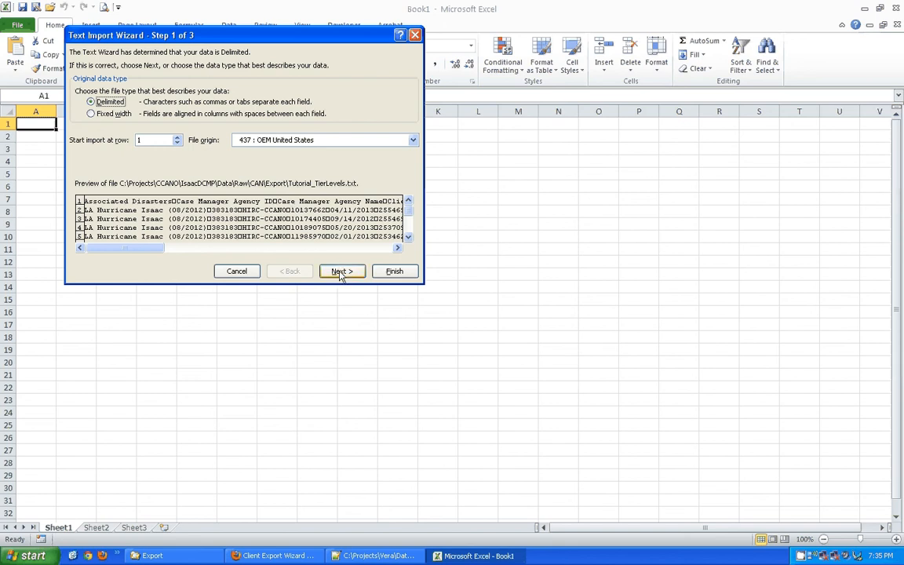
Choose Delimited in the Text Import Wizard and keep Tab checked as the delimiter.
click(110, 113)
click(108, 102)
click(338, 271)
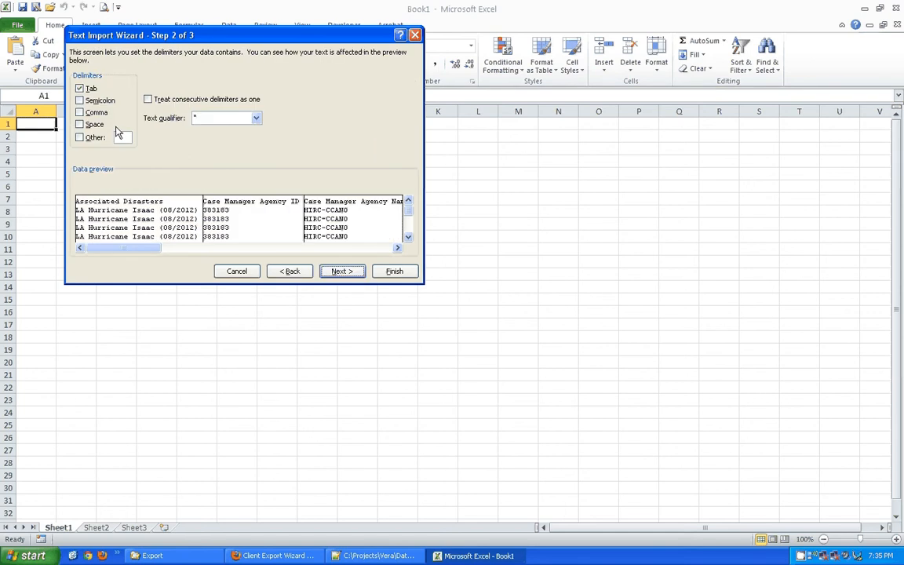
click(80, 89)
click(80, 89)
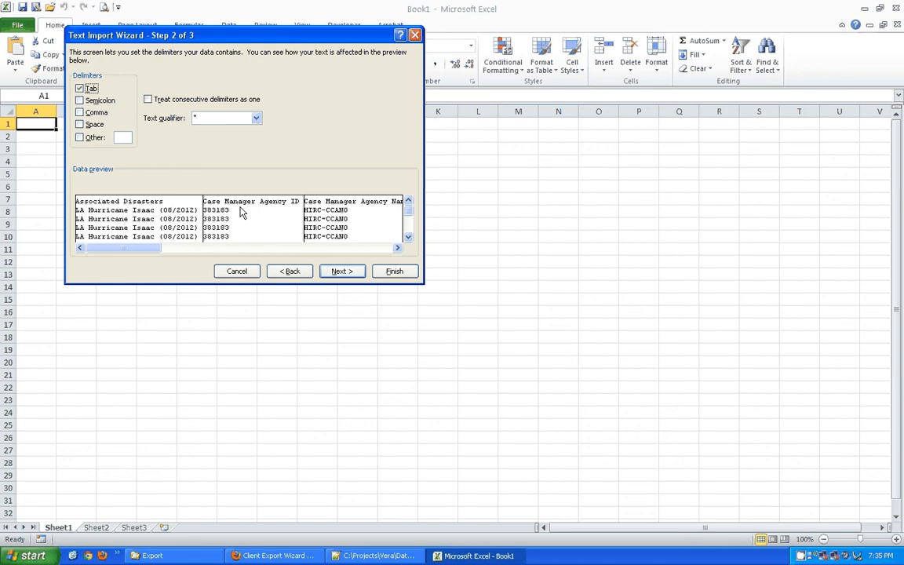
Scroll through the tab-delimited preview and advance to step 3, the column data formats.
click(335, 248)
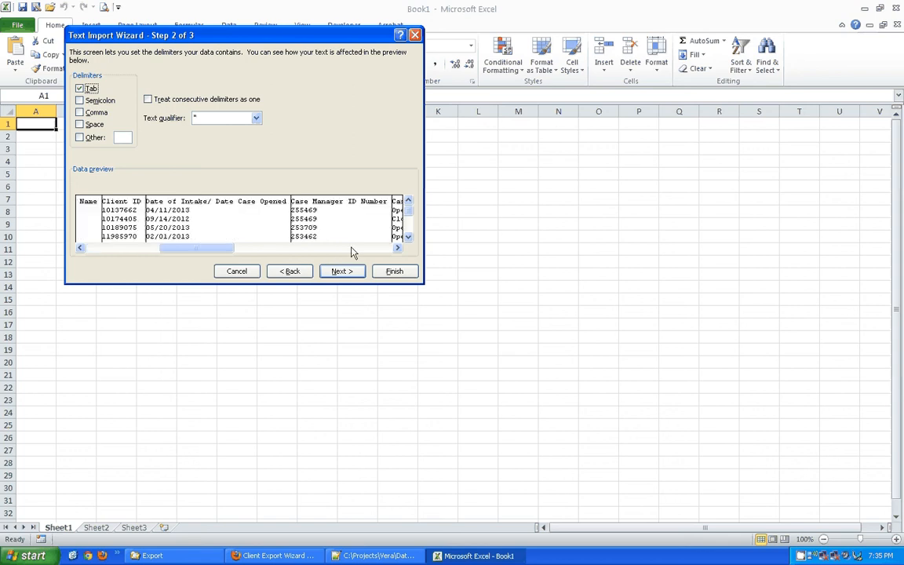
click(351, 249)
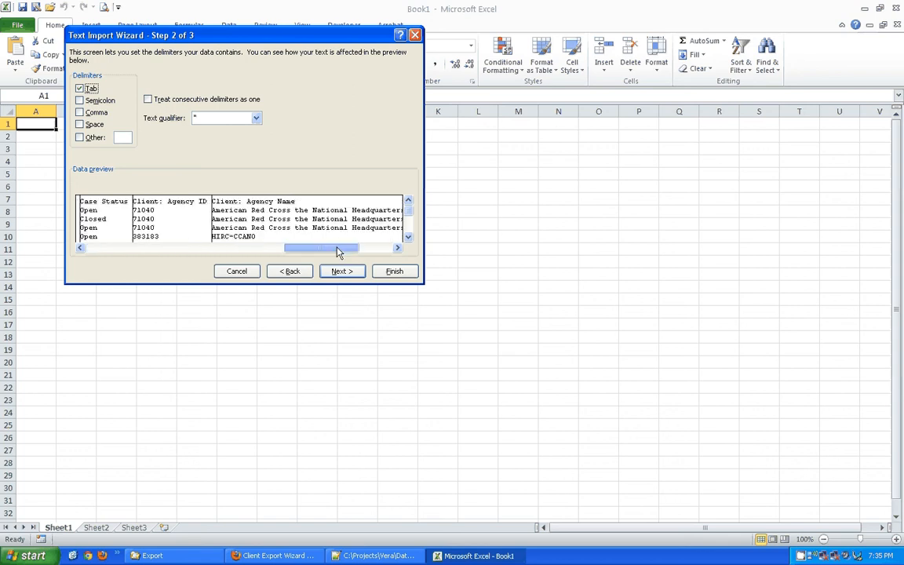
drag(336, 248, 353, 247)
click(371, 248)
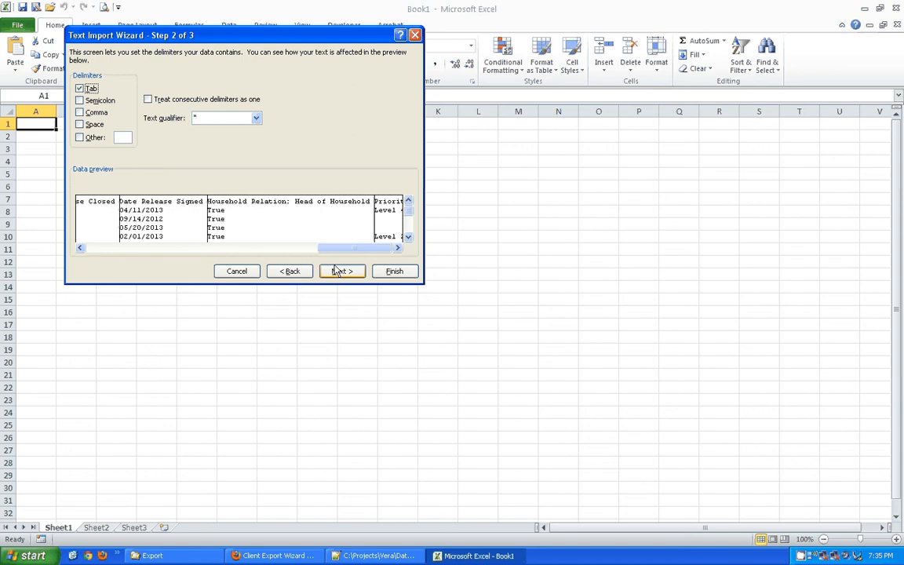
click(338, 273)
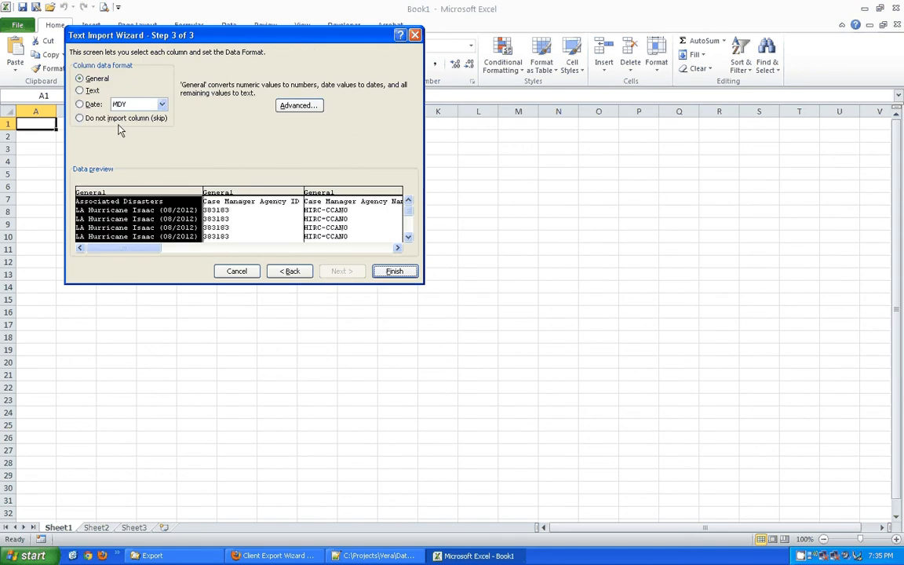
Leave the Agency ID, Agency Name, Case Manager ID and intake-date columns as General and finish importing.
click(249, 202)
click(336, 194)
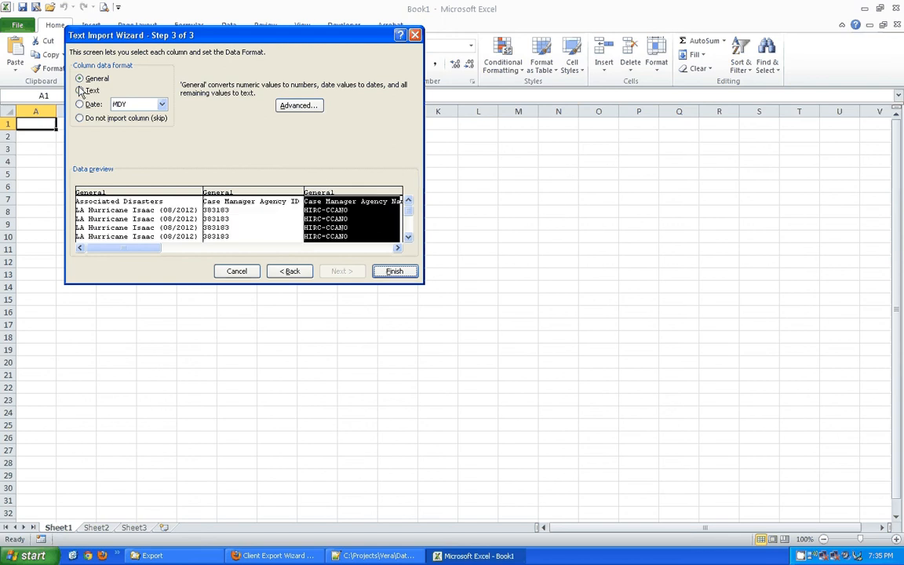
click(365, 248)
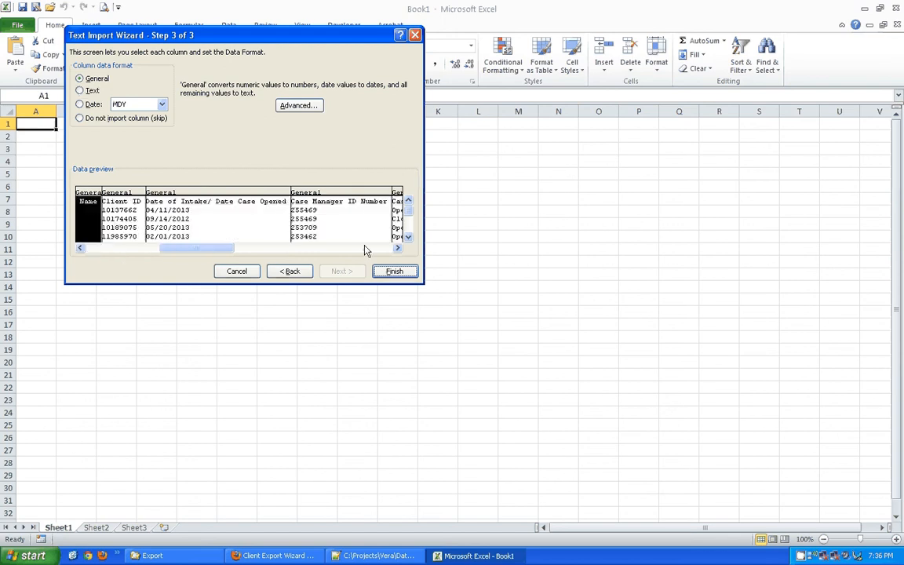
click(323, 194)
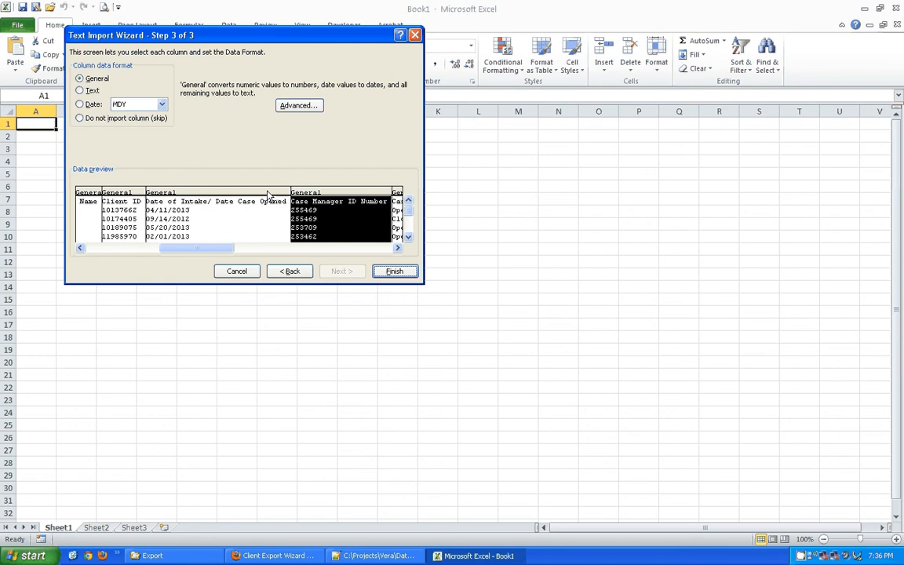
click(210, 195)
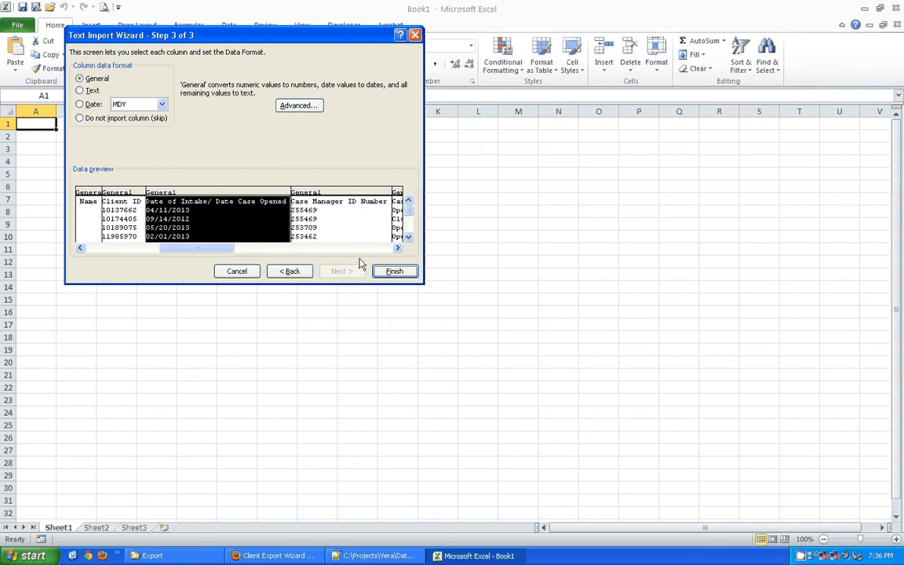
click(353, 203)
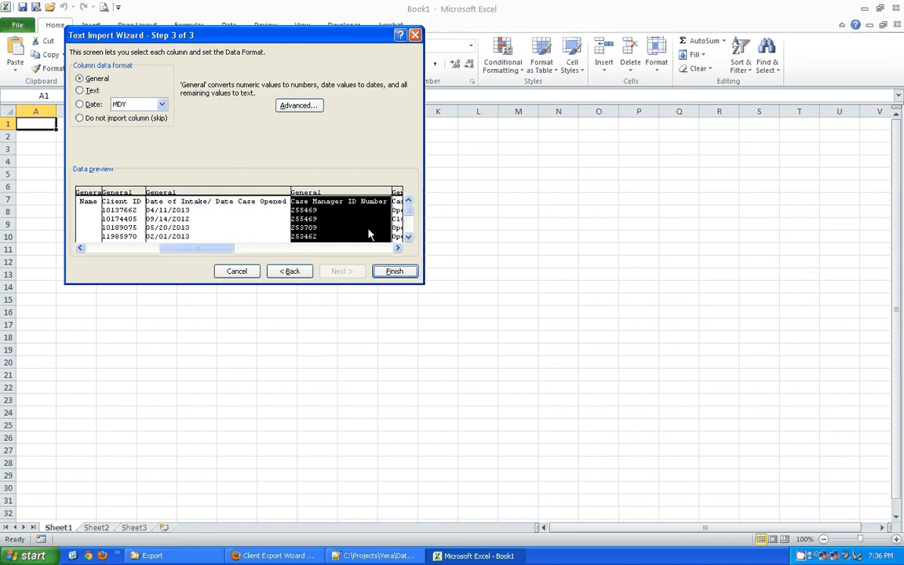
click(394, 270)
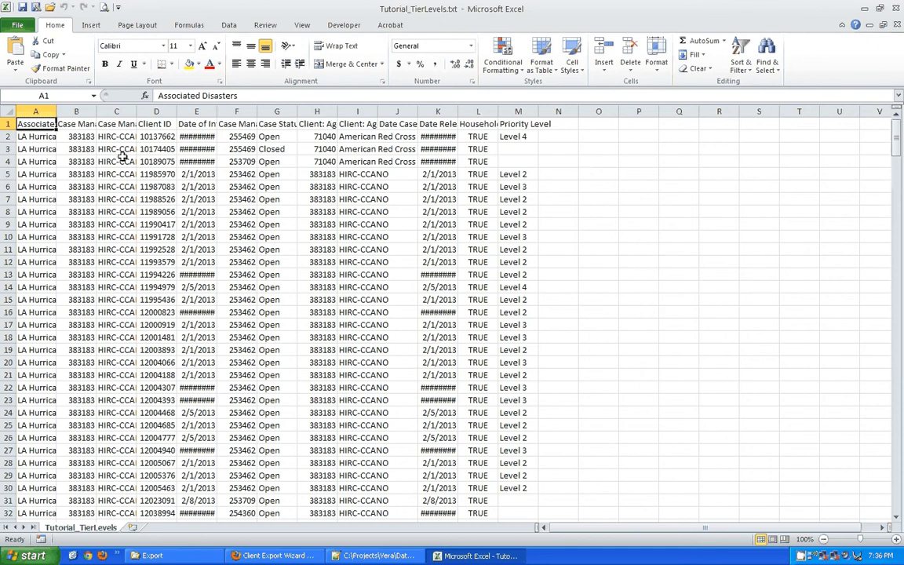
Select the whole sheet and AutoFit all columns so full headers and intake dates display.
click(14, 110)
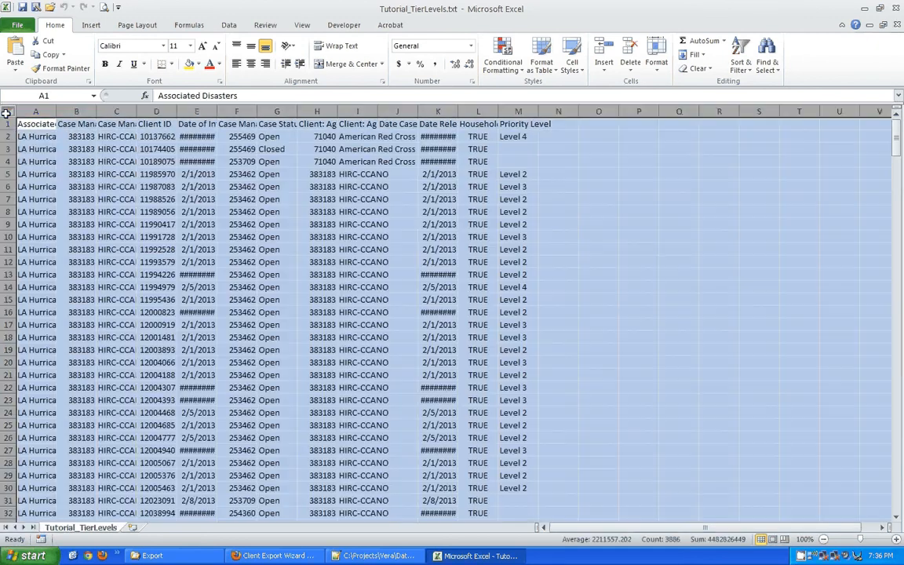
double_click(96, 111)
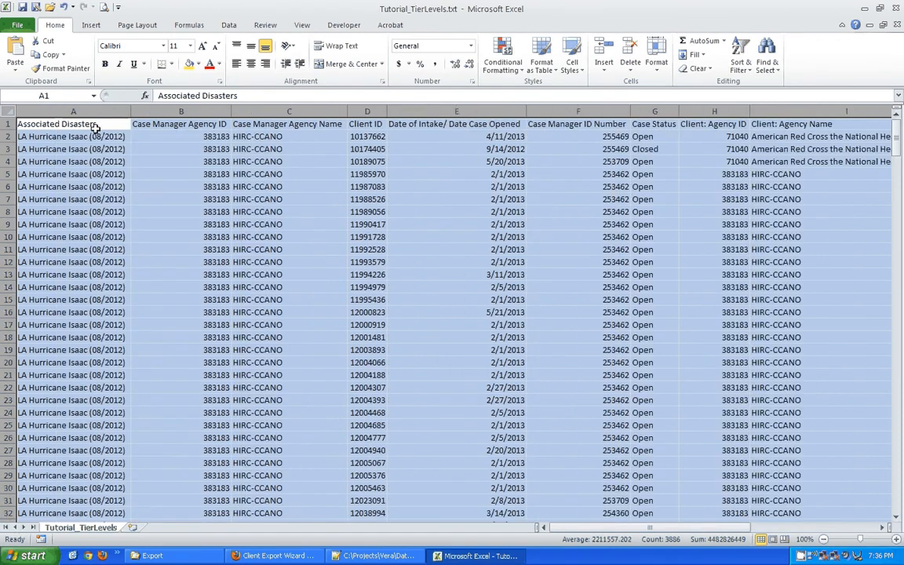
click(94, 127)
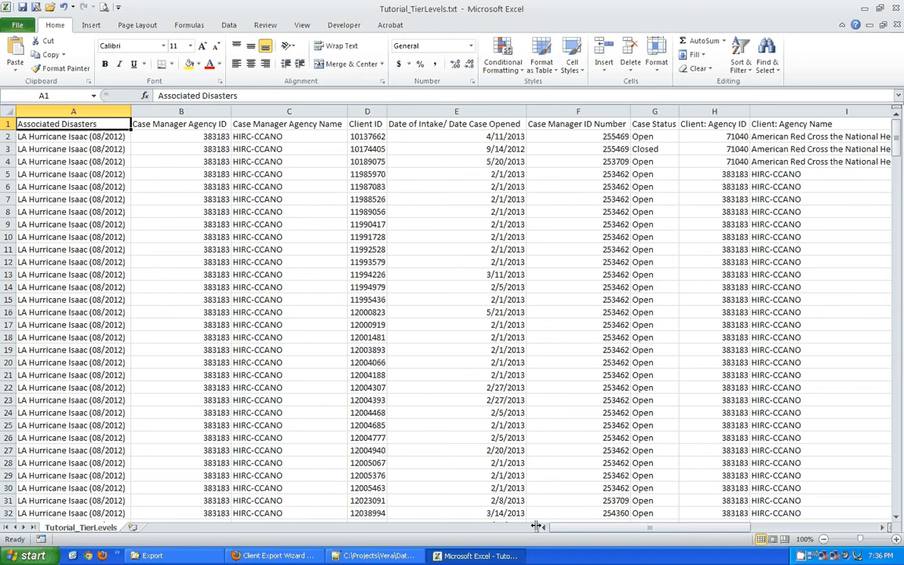
drag(536, 526, 240, 520)
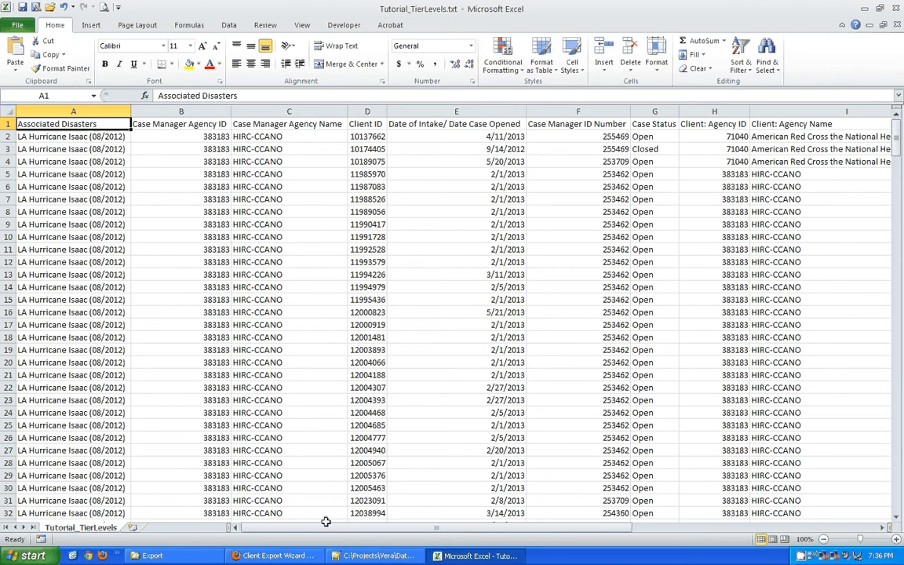
drag(325, 520, 518, 522)
click(48, 123)
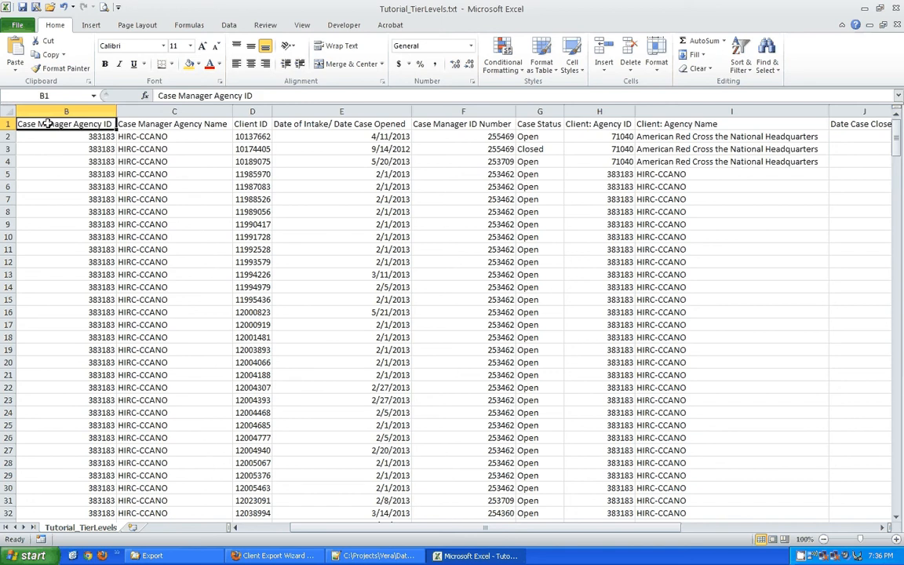
key(Right)
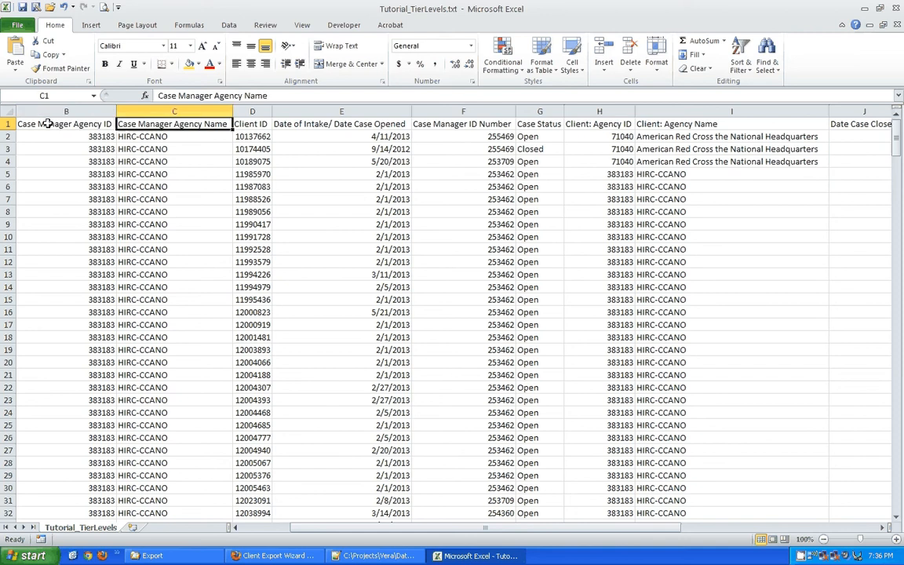
key(Right)
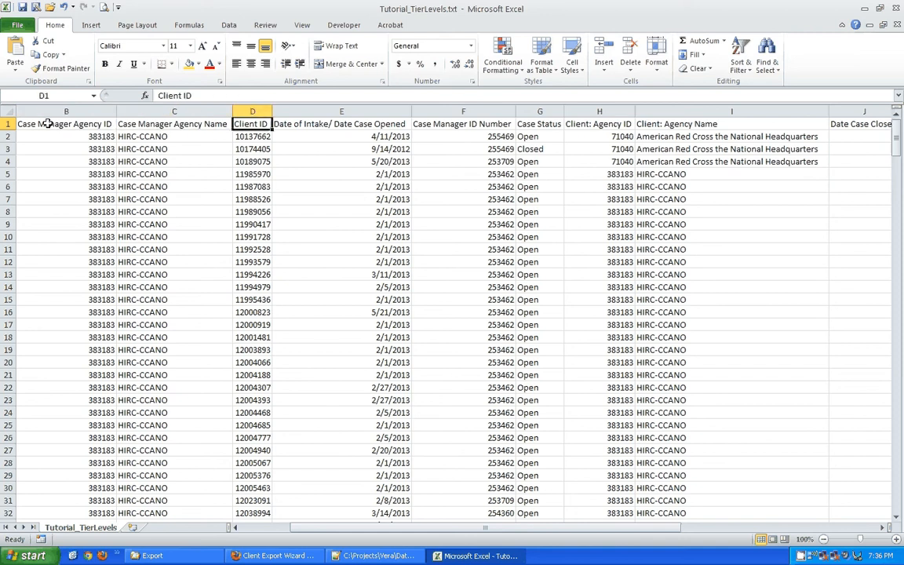
key(Right)
key(Left)
key(Down)
key(Down)
key(Down)
key(Down)
key(Down)
key(Down)
key(Down)
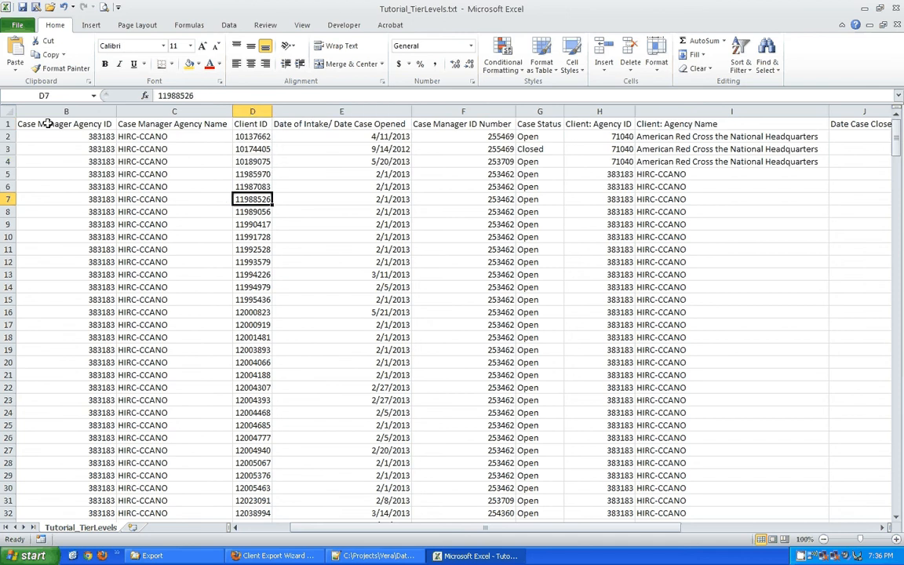
key(Down)
key(Down)
key(Down)
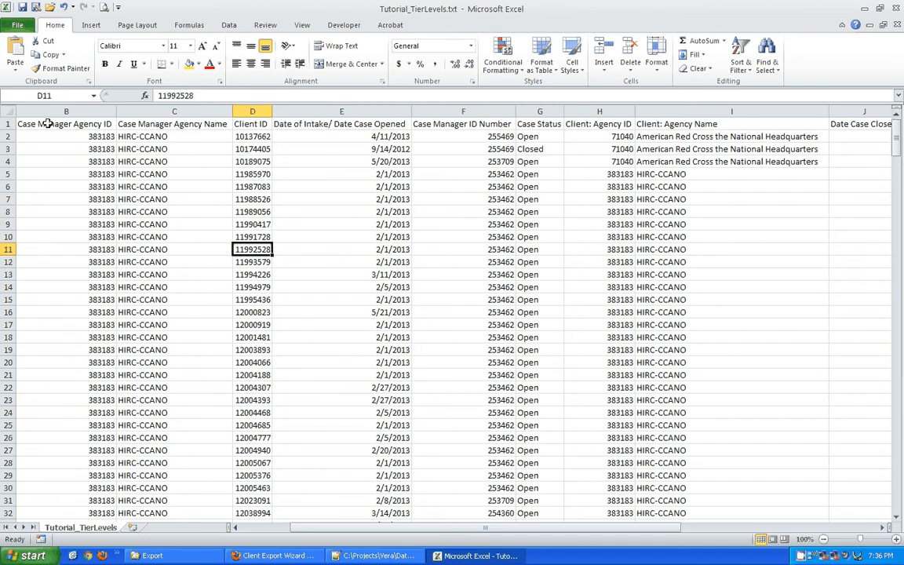
key(Down)
key(Down)
key(Down)
key(Down)
key(Down)
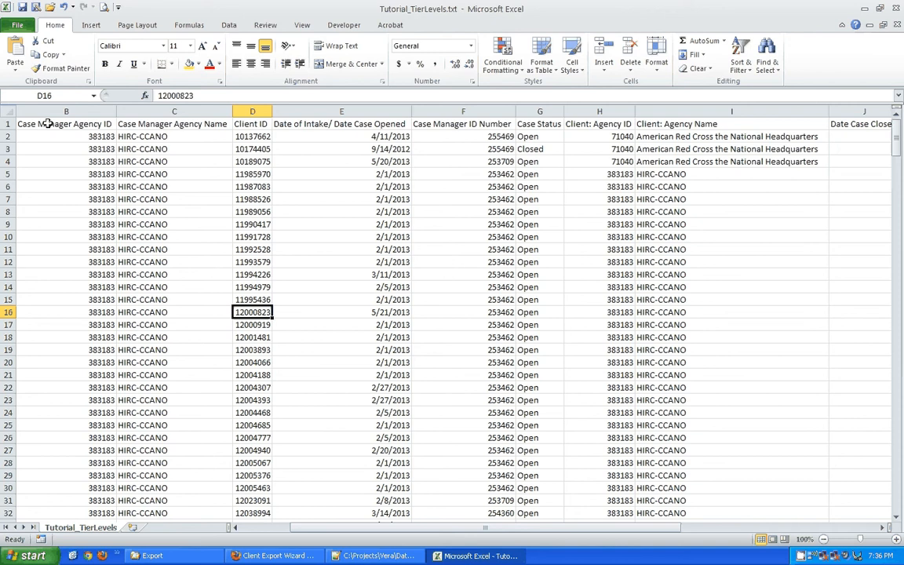
key(Up)
key(Up)
key(Up)
key(Up)
key(Up)
key(Up)
key(Up)
key(Up)
key(Up)
key(Up)
key(Up)
key(Up)
key(Up)
key(Up)
key(Up)
key(Right)
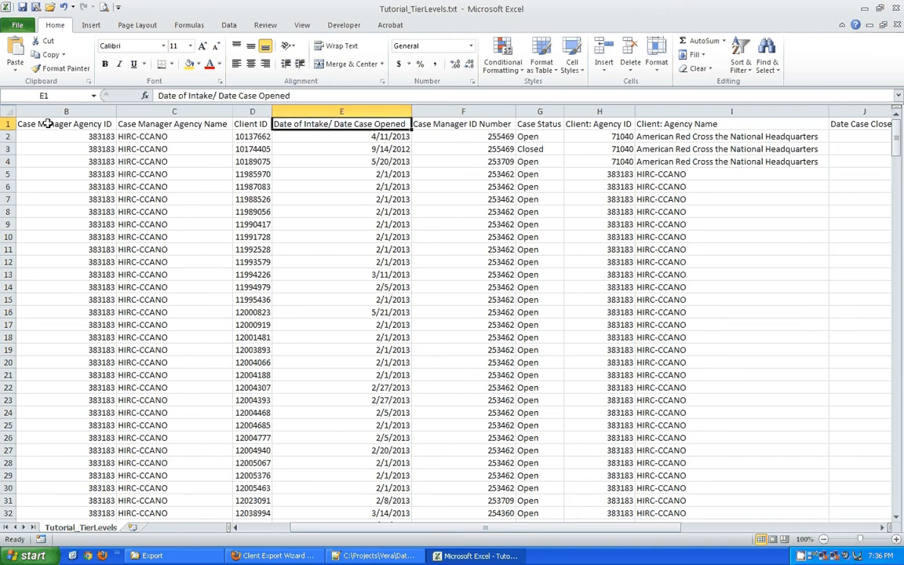
key(Left)
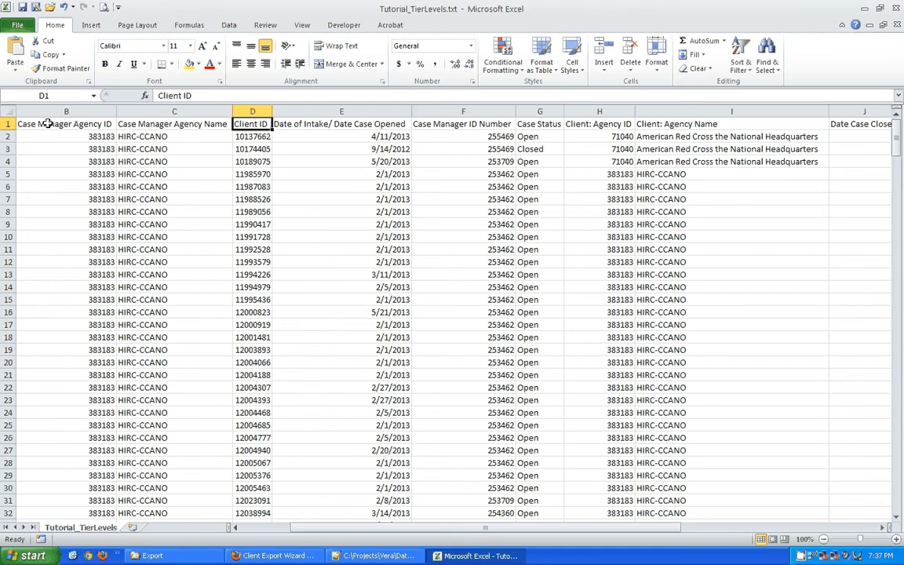
key(Right)
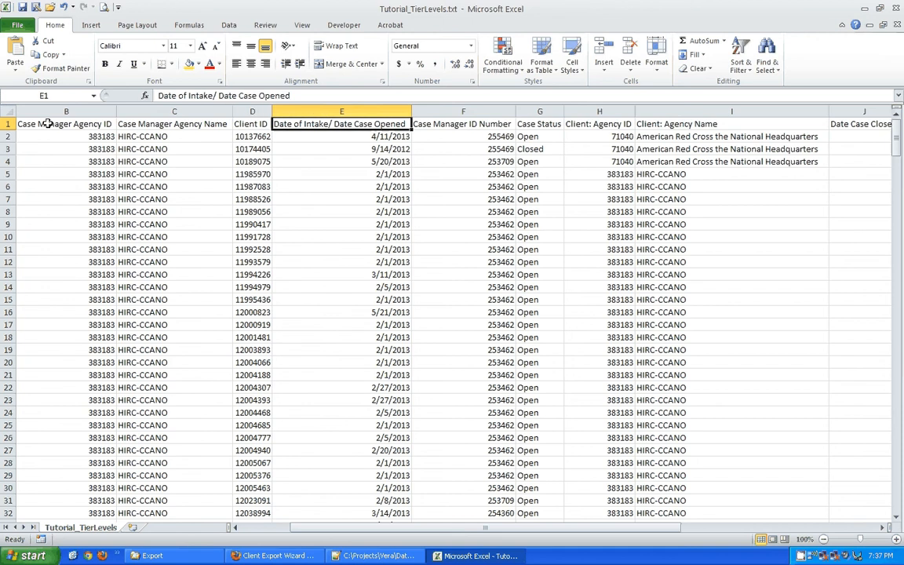
key(Right)
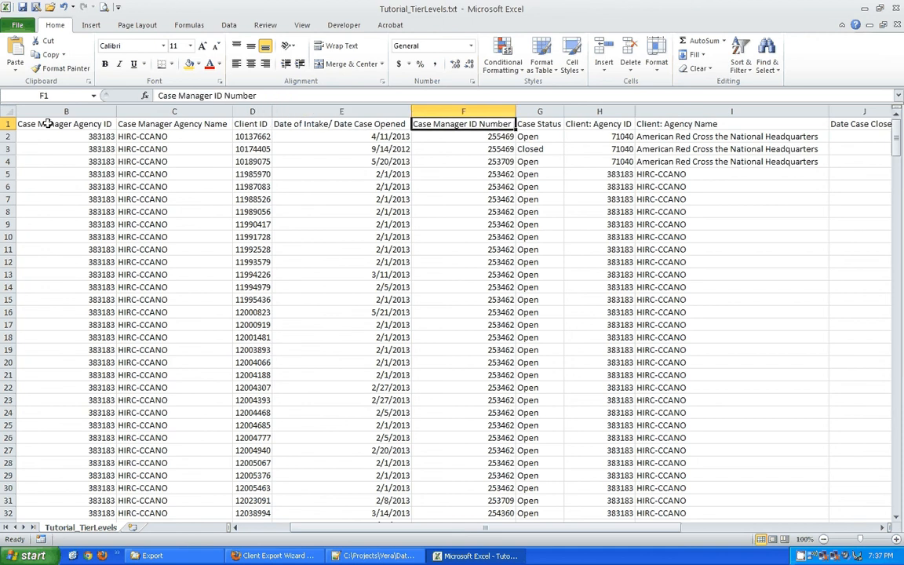
key(Right)
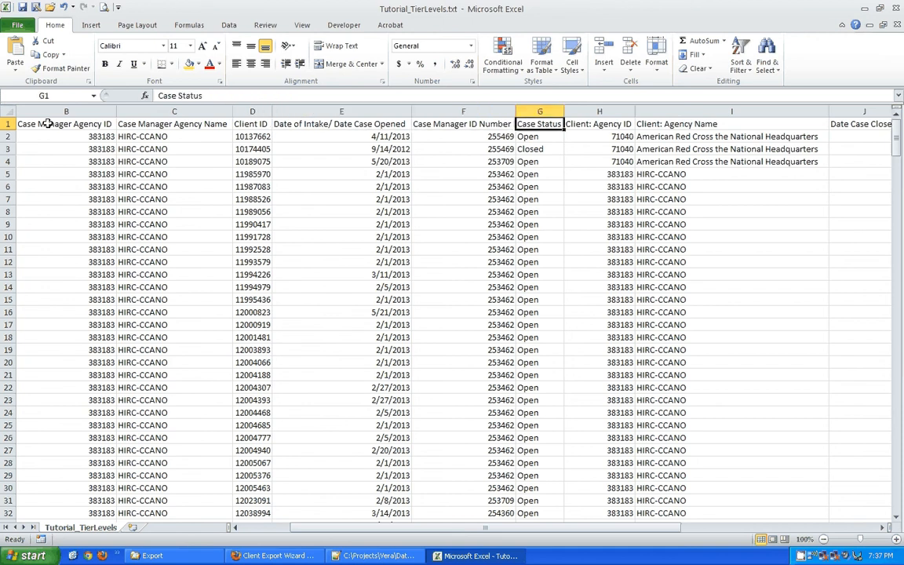
key(Right)
key(Left)
key(Down)
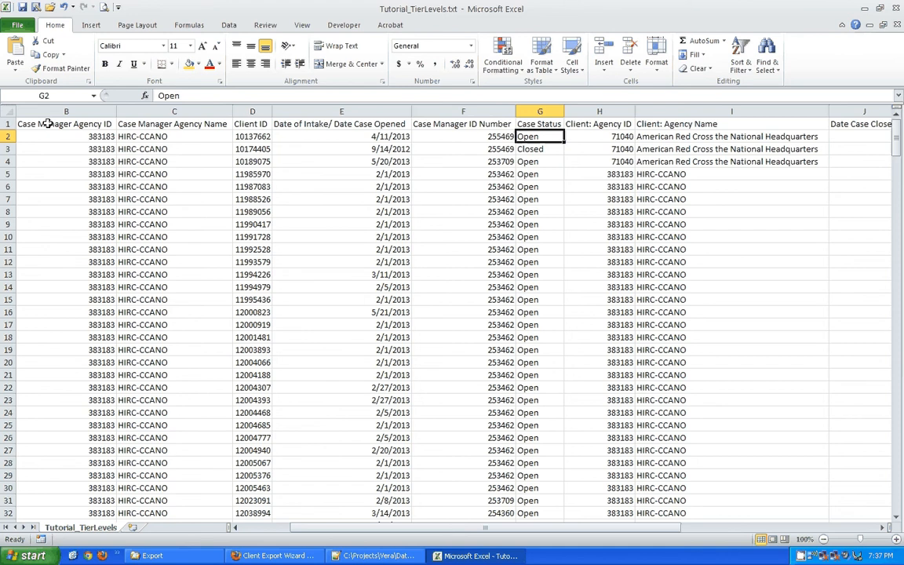
key(Up)
key(Right)
key(Down)
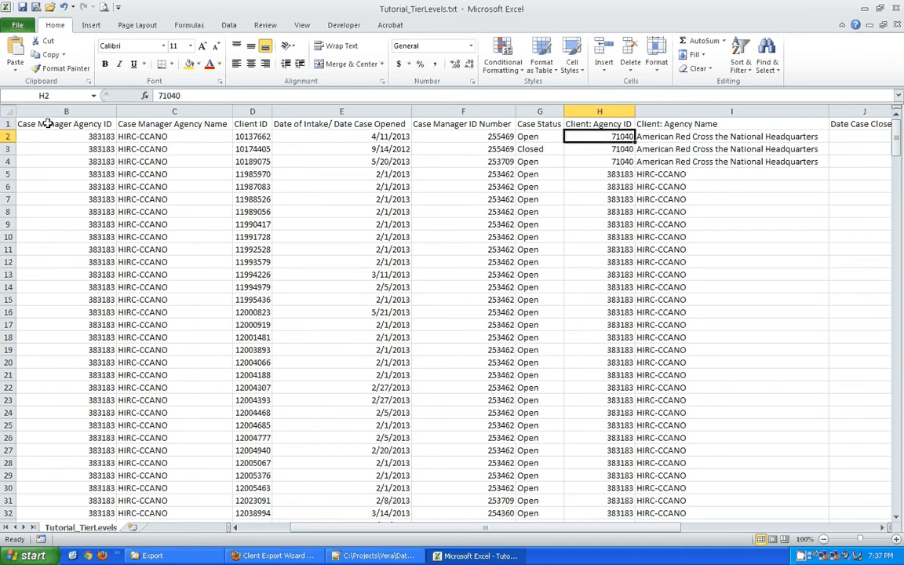
key(Up)
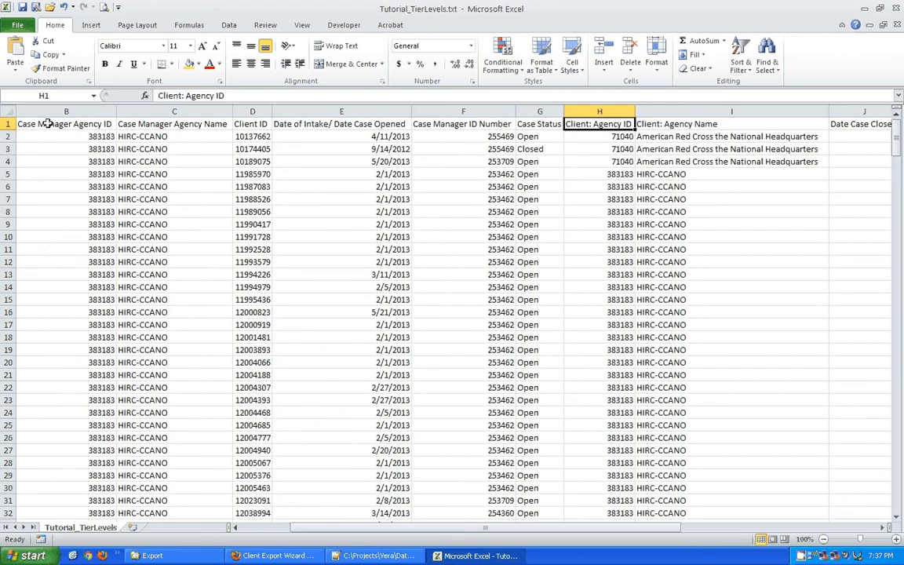
key(Down)
key(Down)
key(Down)
key(Down)
key(Up)
key(Up)
key(Up)
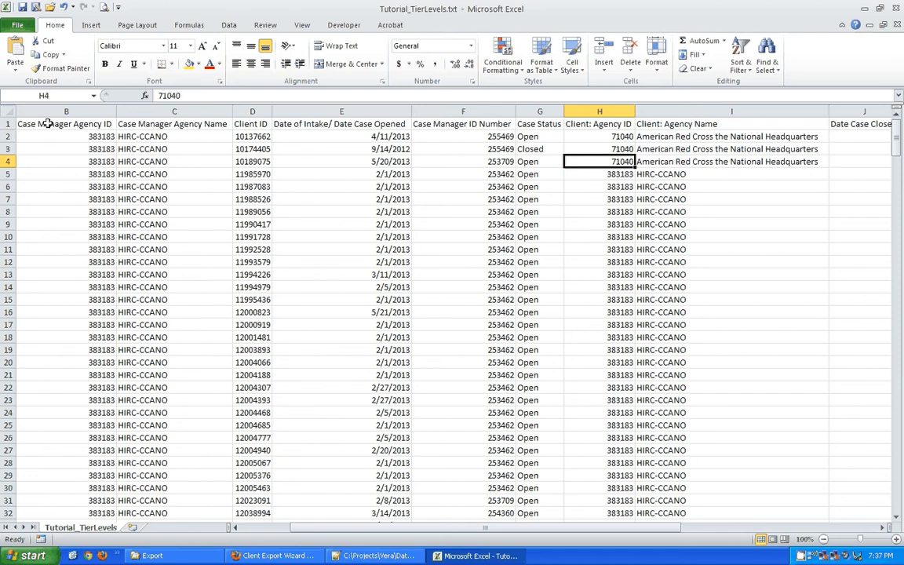
key(Down)
key(Down)
key(Up)
key(Up)
key(Up)
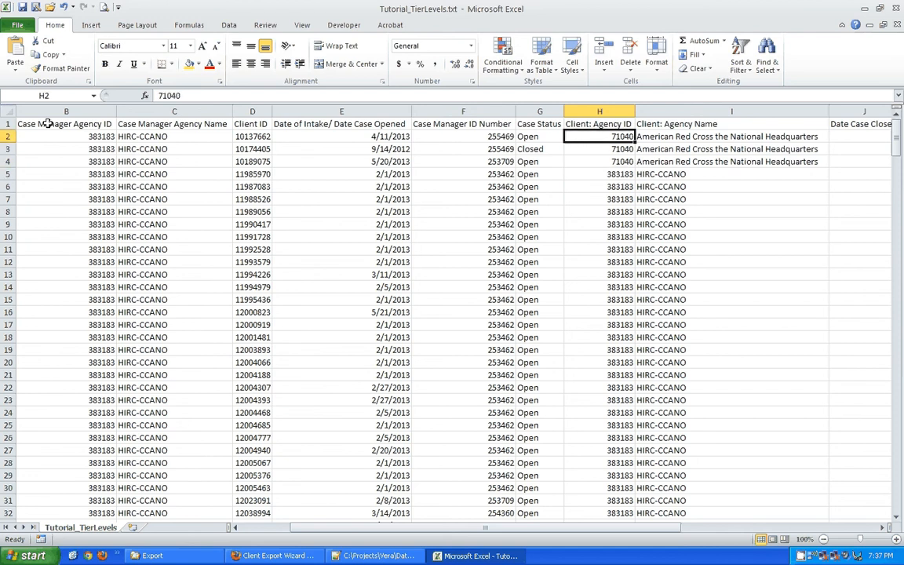
key(Down)
key(Down)
key(Down)
key(Up)
key(Up)
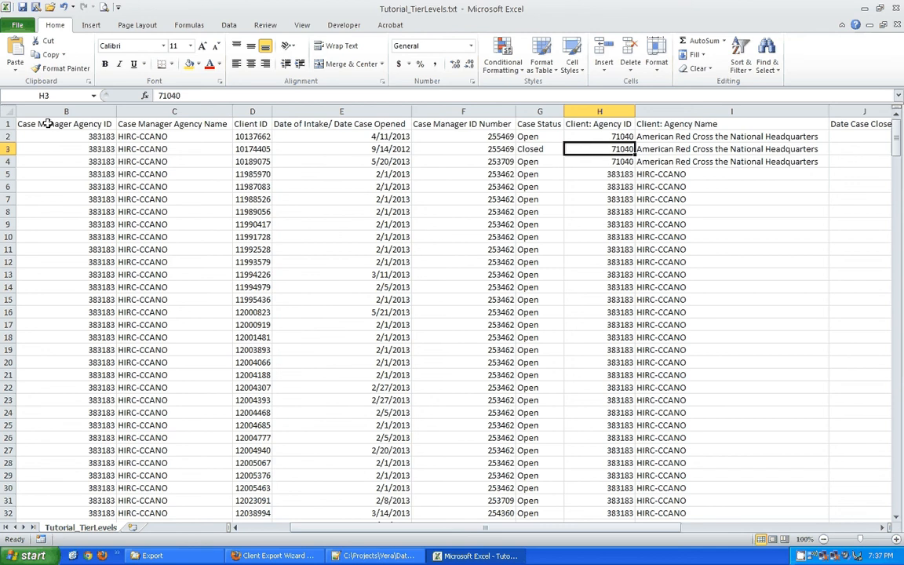
key(Left)
key(Left)
key(Left)
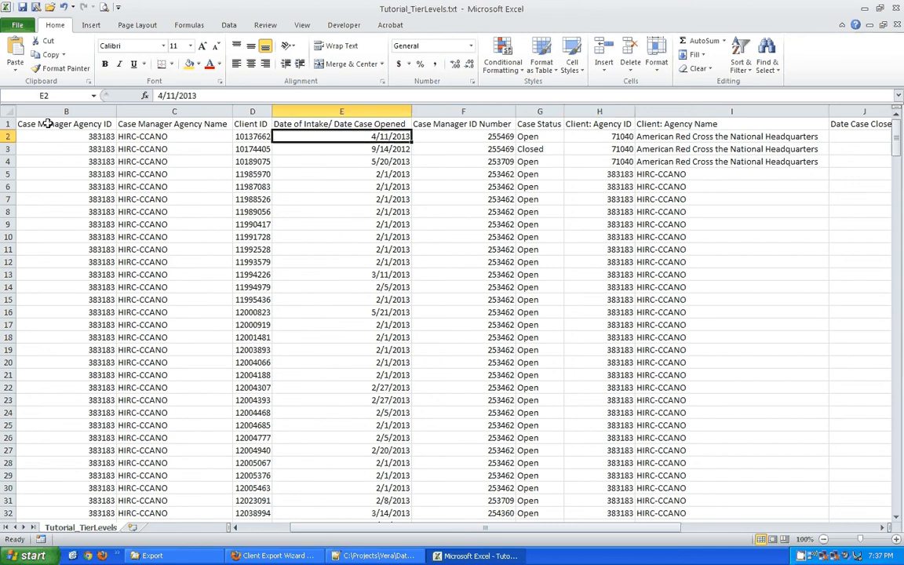
key(Right)
key(Right)
key(Right)
key(Left)
key(Left)
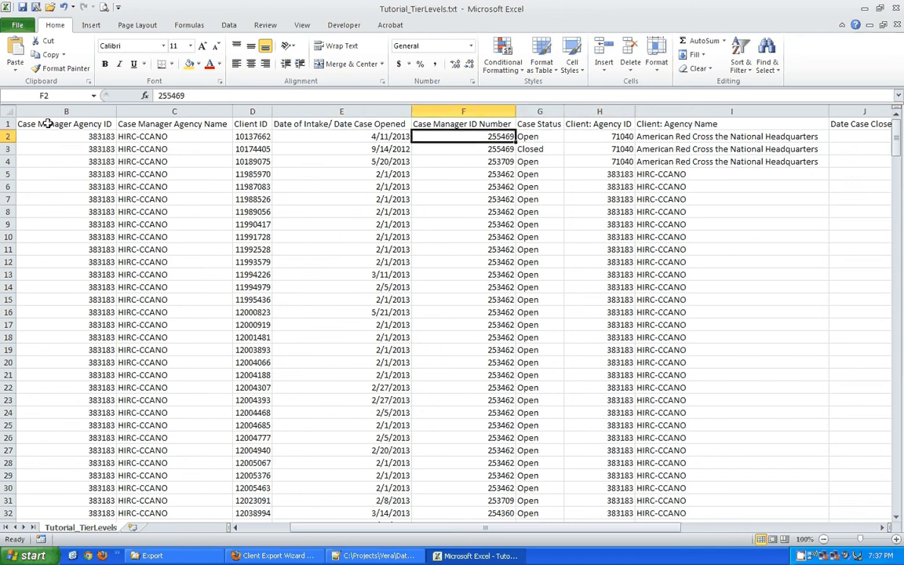
key(Left)
key(Left)
key(Right)
key(Right)
key(Right)
key(Right)
key(Right)
key(Right)
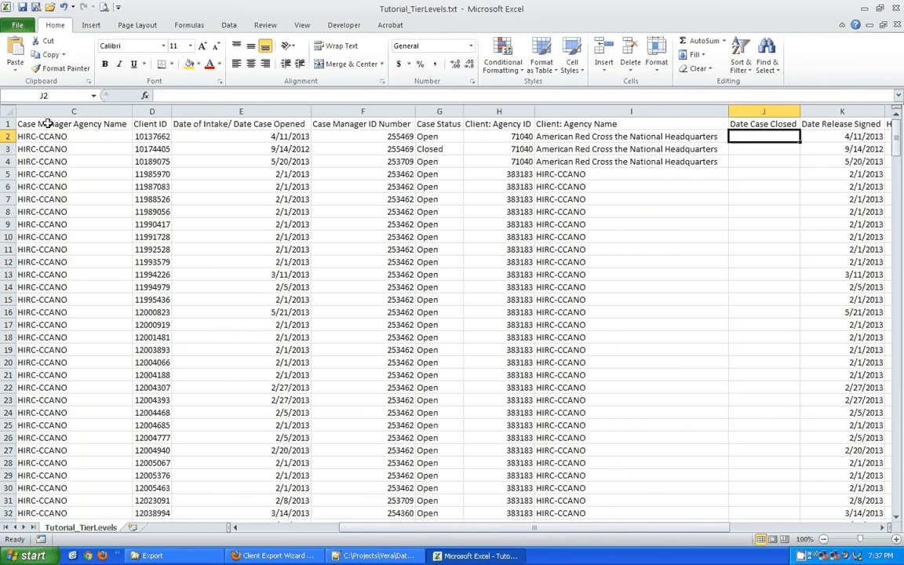
key(Right)
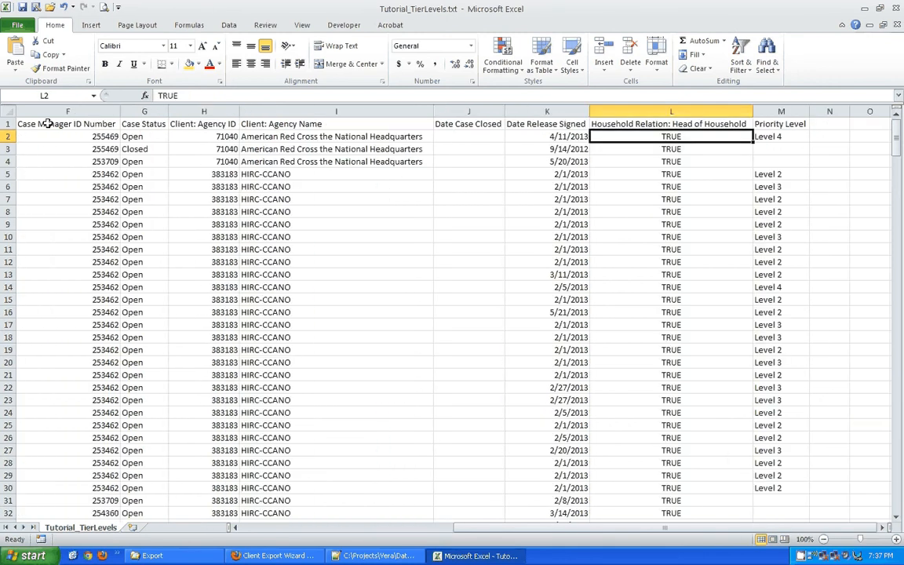
key(Right)
key(Right)
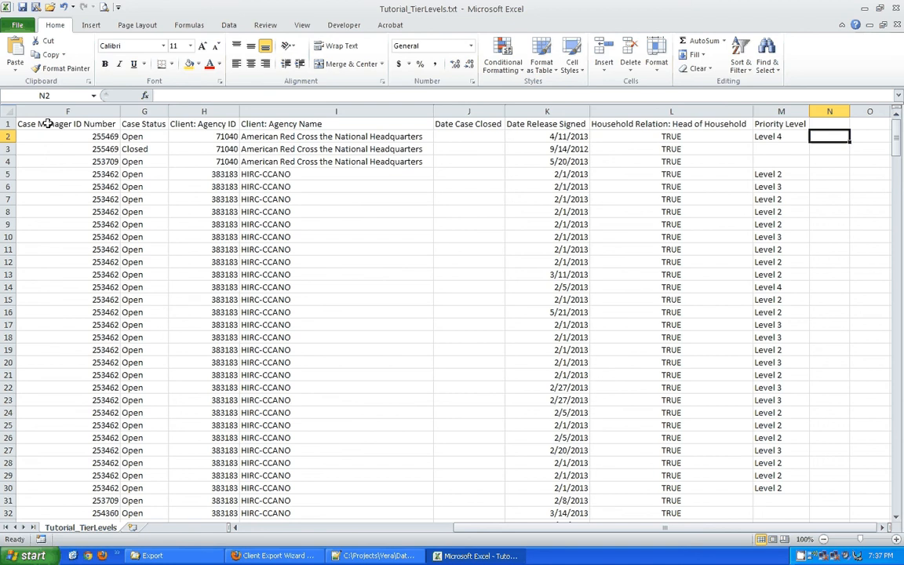
key(Left)
key(Up)
key(Down)
key(Down)
key(Down)
key(Down)
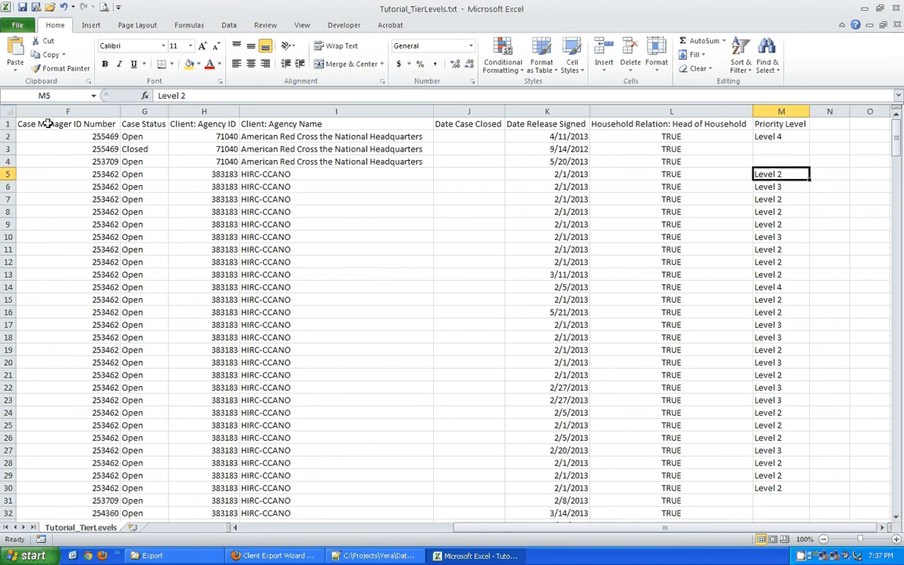
key(Up)
key(Up)
key(Up)
key(Up)
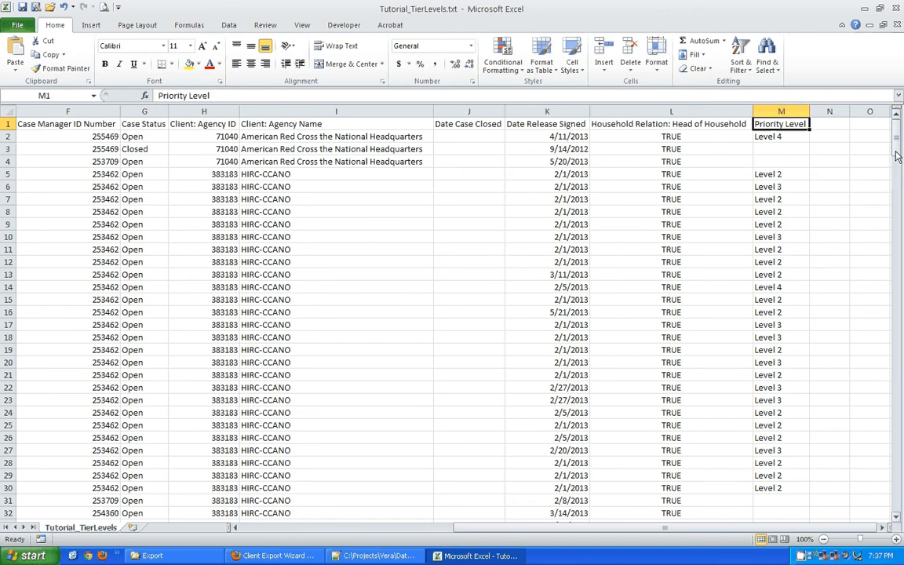
mouse_move(679, 527)
mouse_down()
mouse_move(471, 517)
mouse_move(527, 533)
mouse_move(671, 534)
mouse_up()
click(770, 138)
drag(608, 528, 645, 528)
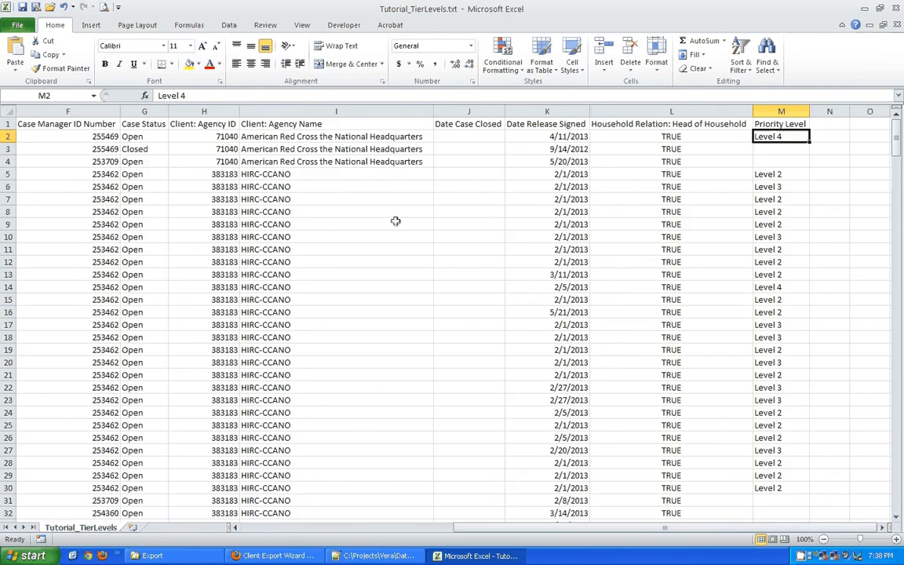
click(785, 124)
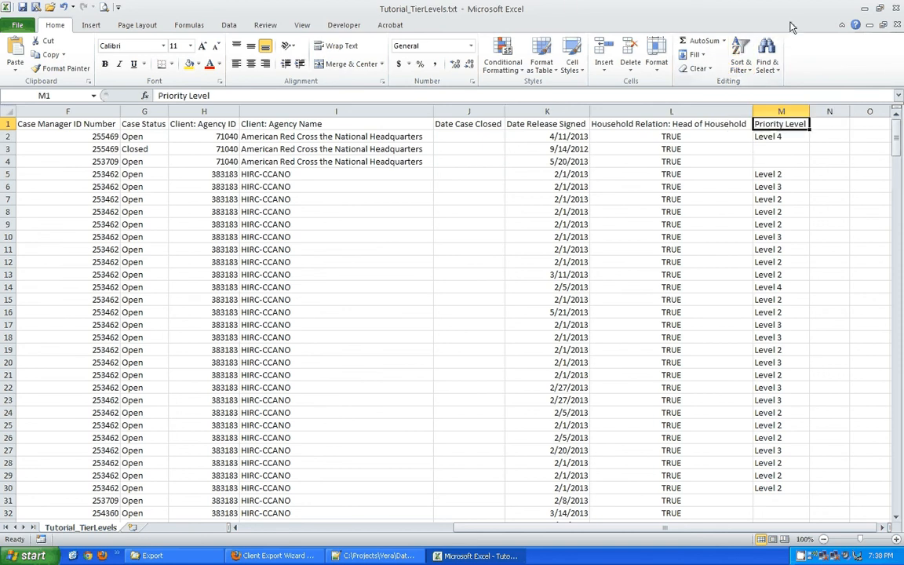
click(742, 52)
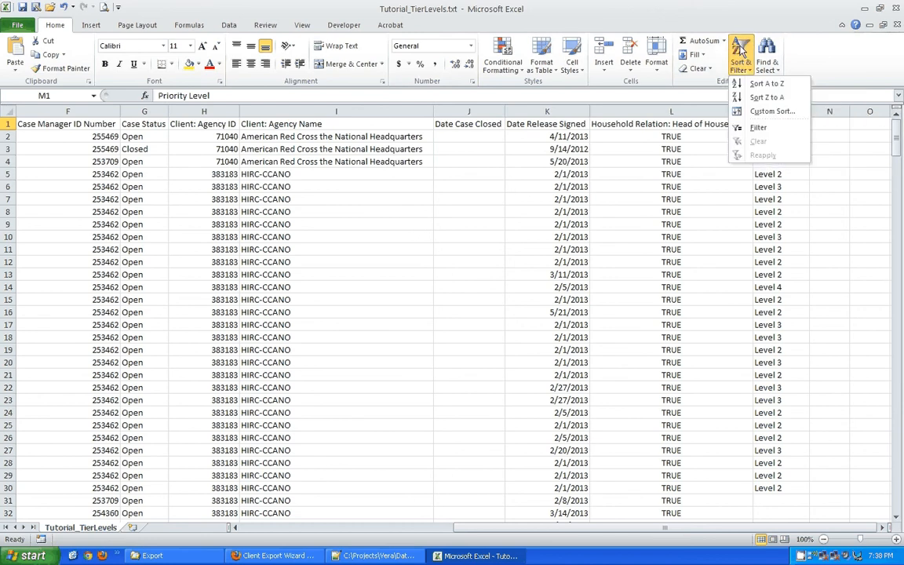
click(757, 84)
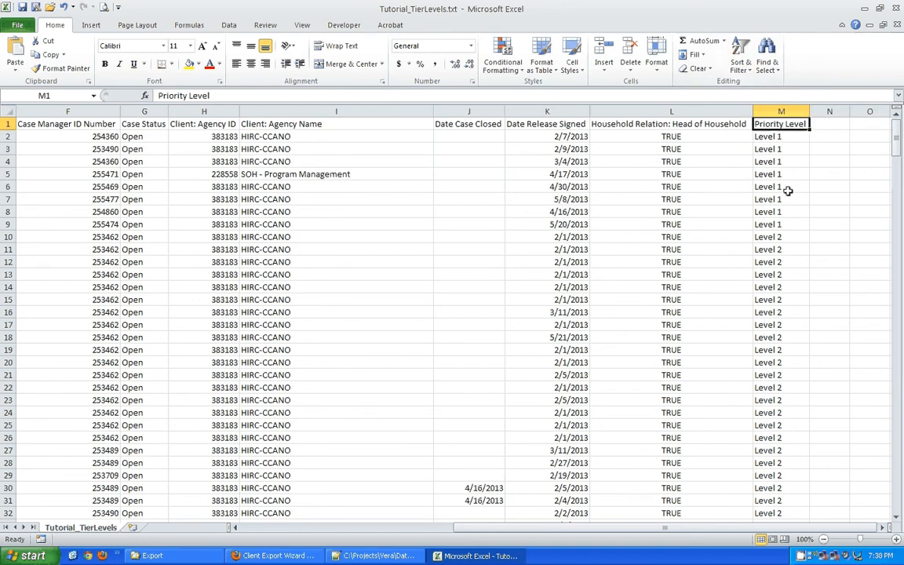
drag(897, 138, 900, 334)
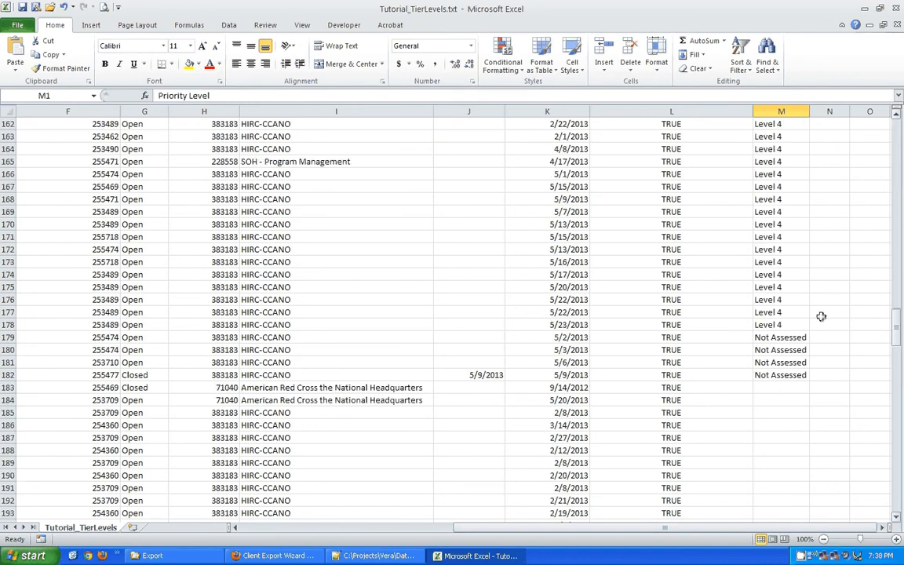
drag(777, 174, 781, 225)
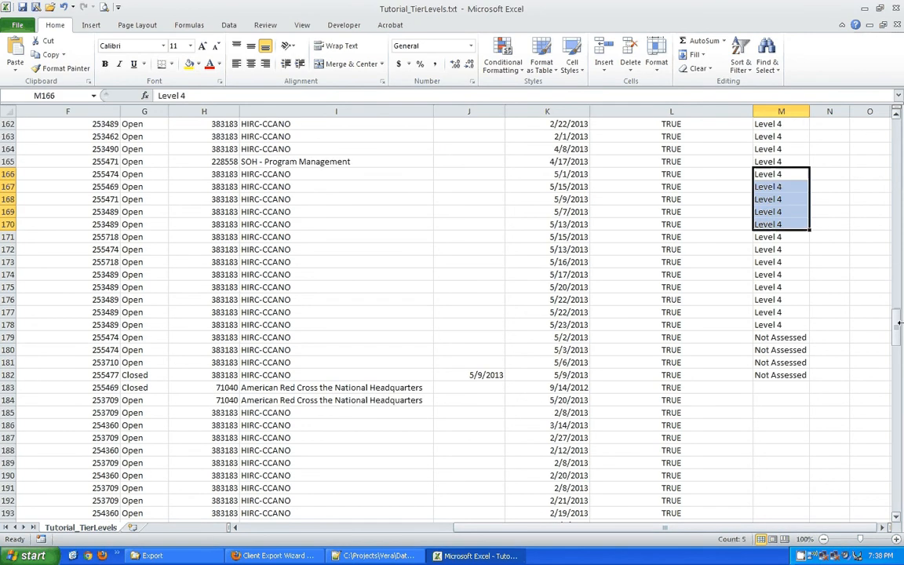
drag(898, 320, 897, 126)
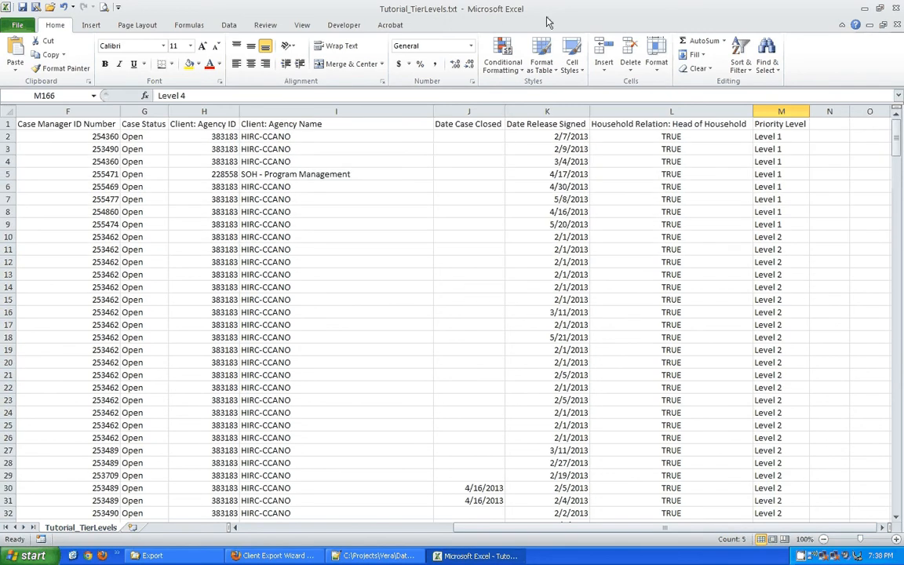
key(ctrl+z)
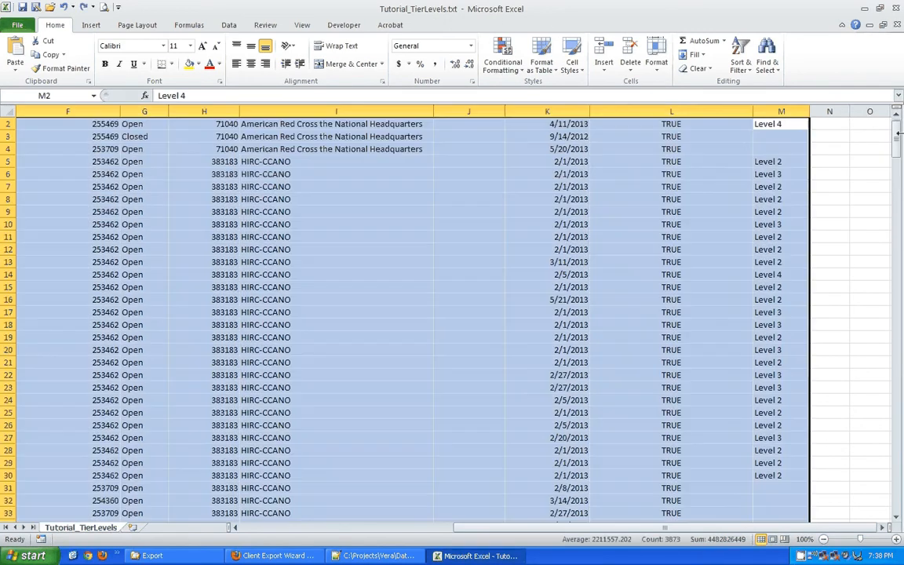
Select the Priority Level header in M1 and bring up the Custom Sort dialog.
drag(898, 134, 898, 131)
click(781, 124)
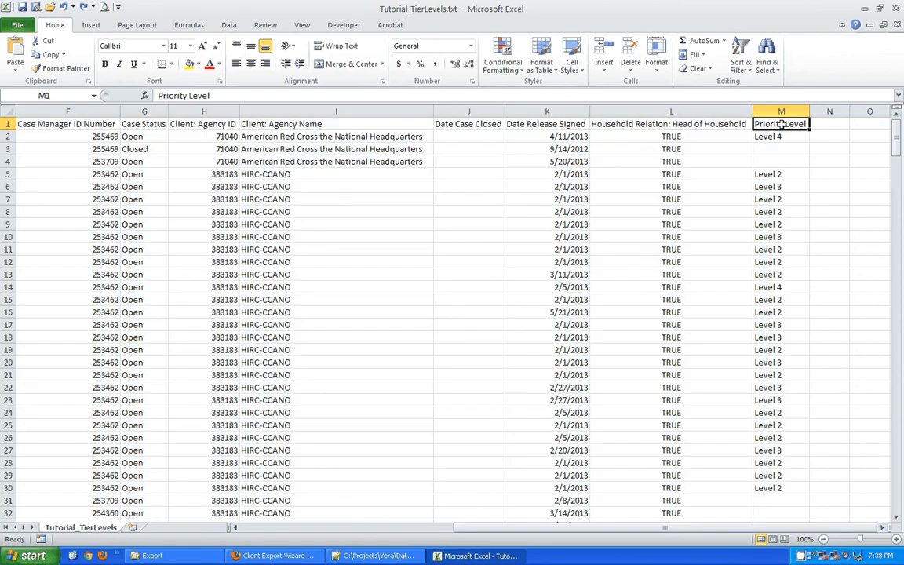
click(747, 69)
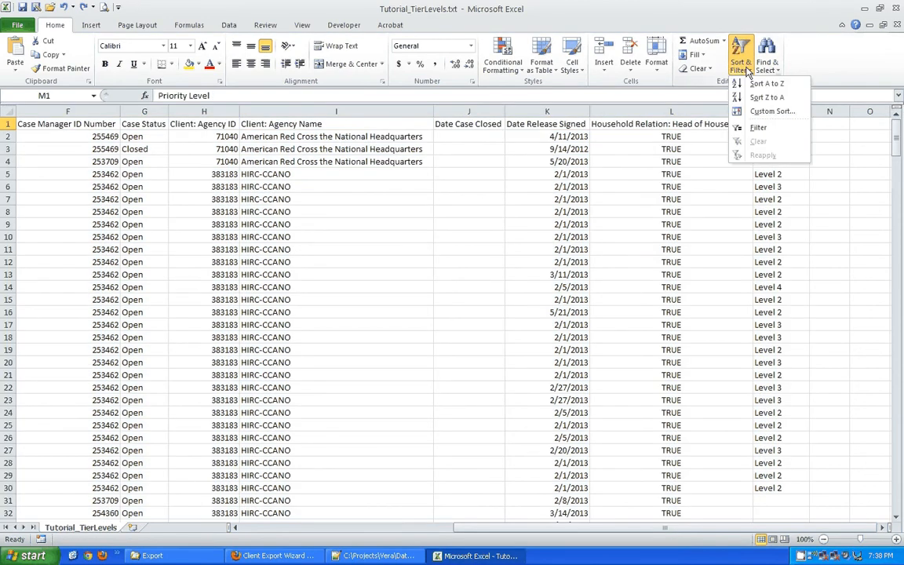
click(773, 111)
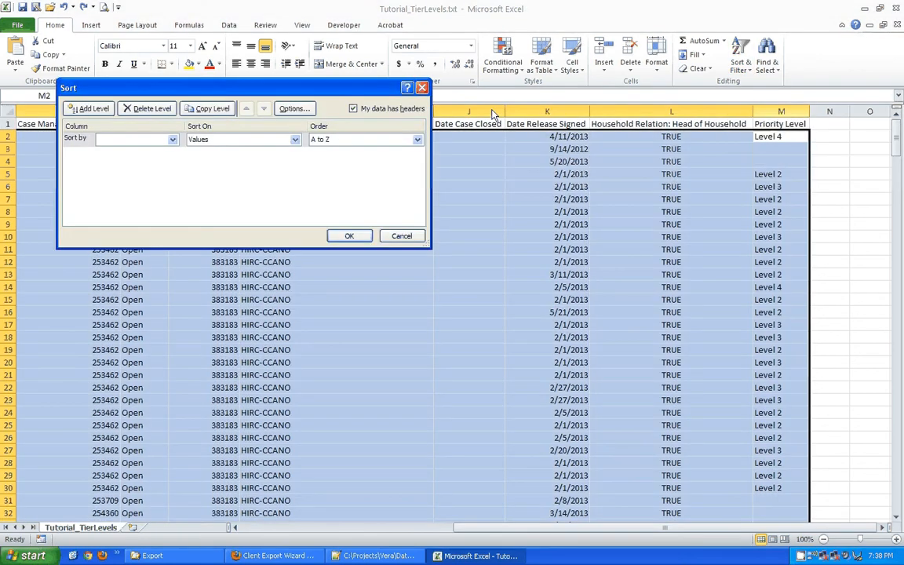
drag(247, 94, 367, 202)
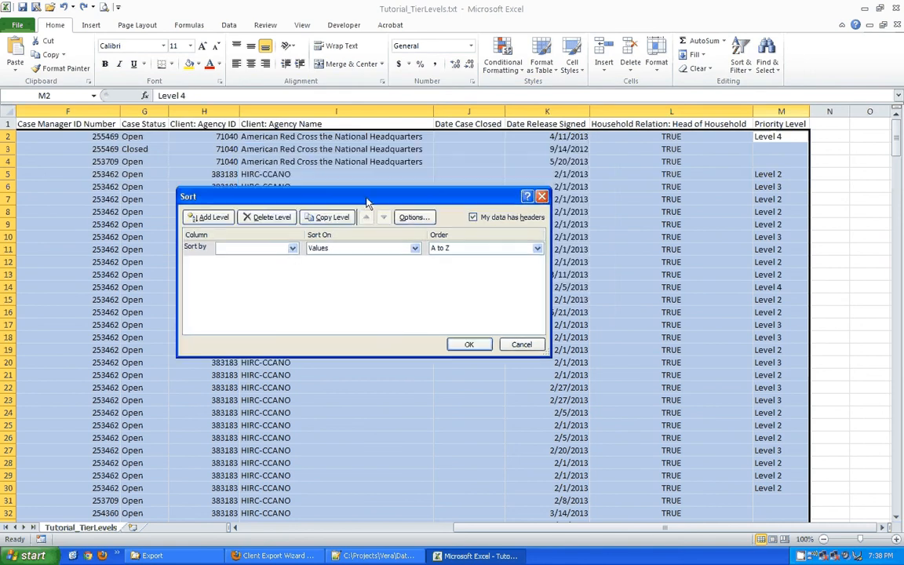
Set the first sort level to Priority Level on cell values, A to Z.
click(292, 248)
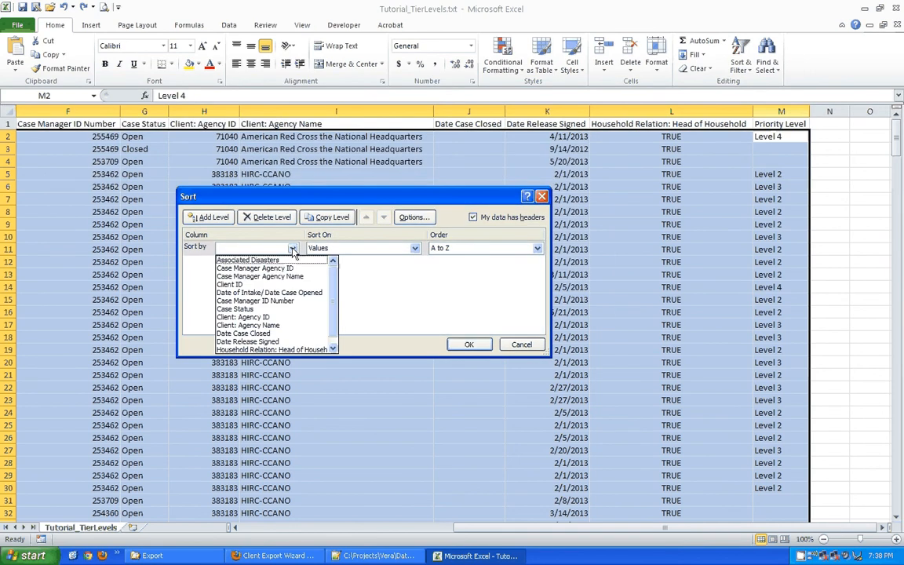
scroll(335, 322, down, 1)
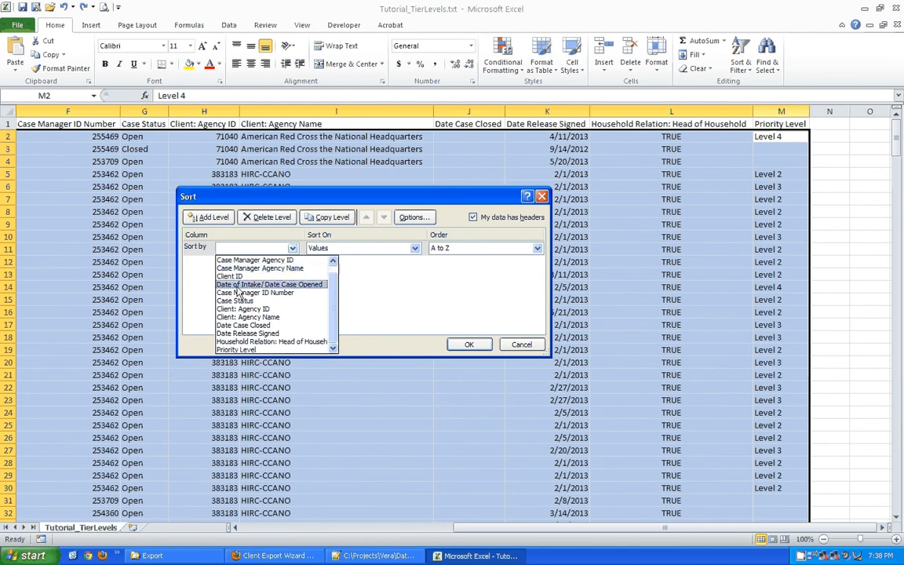
click(237, 350)
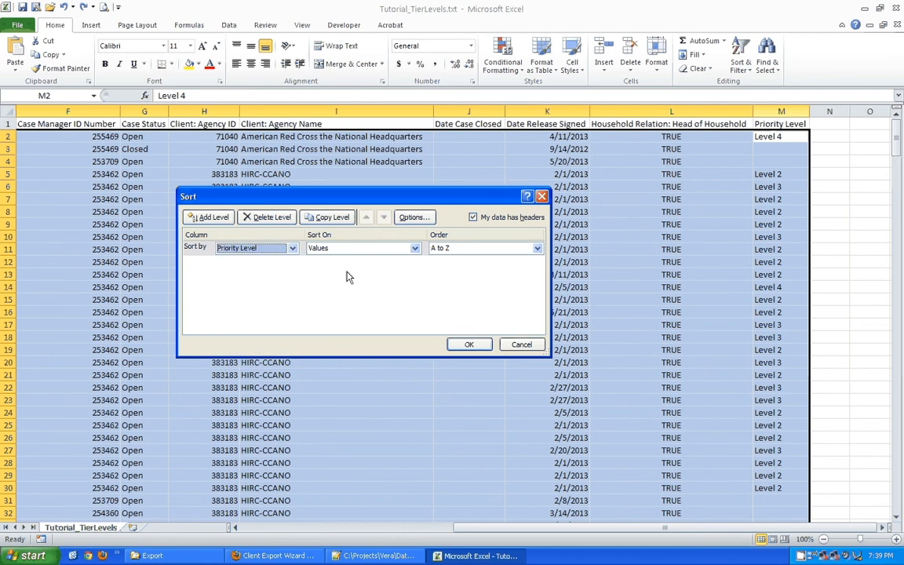
click(415, 248)
click(416, 248)
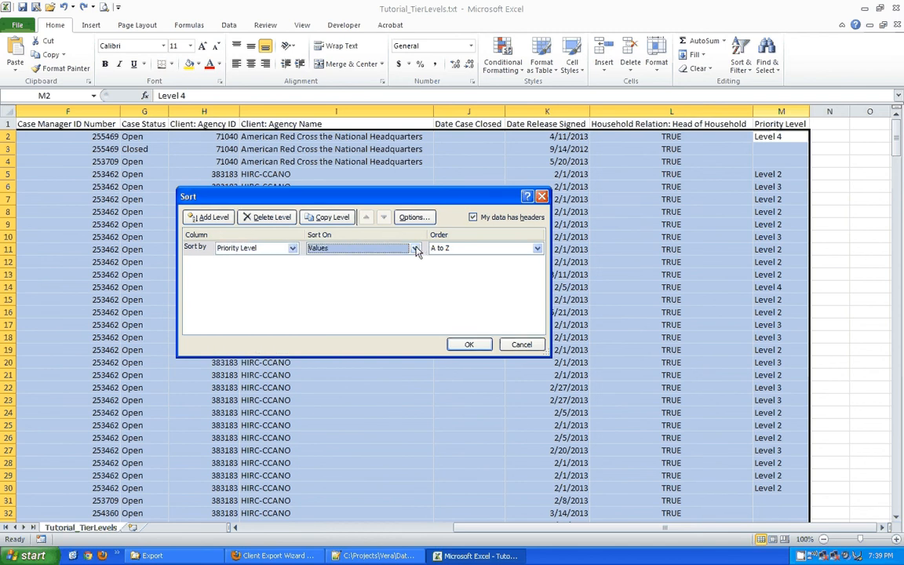
click(292, 248)
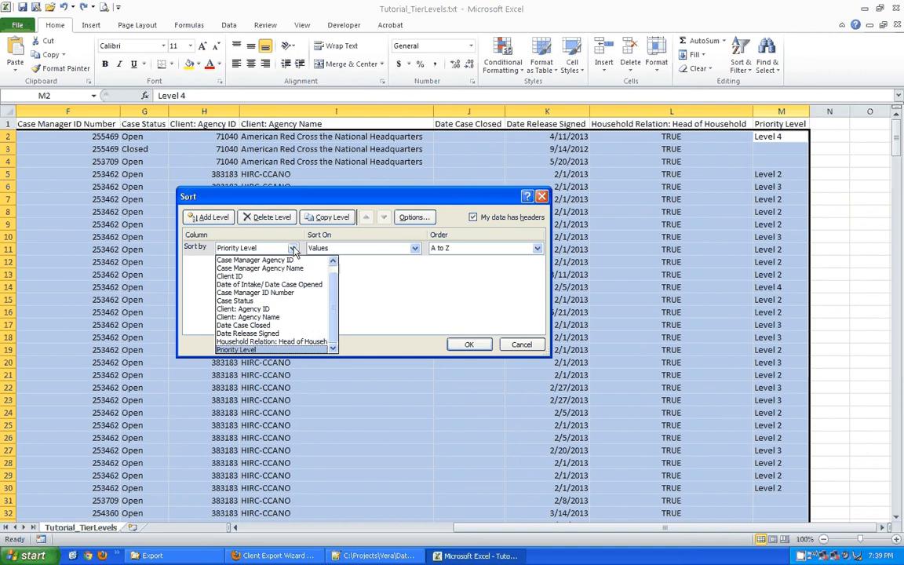
click(258, 285)
click(294, 249)
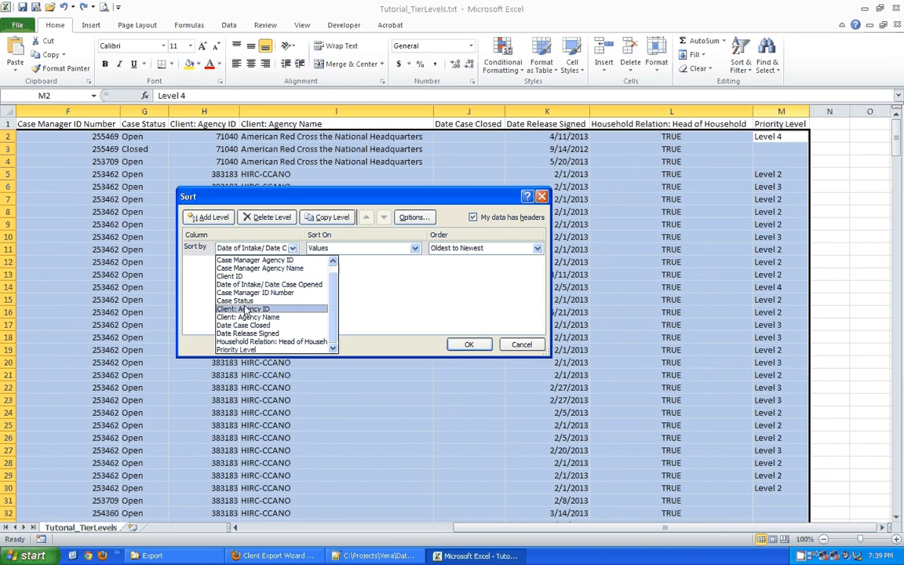
click(241, 349)
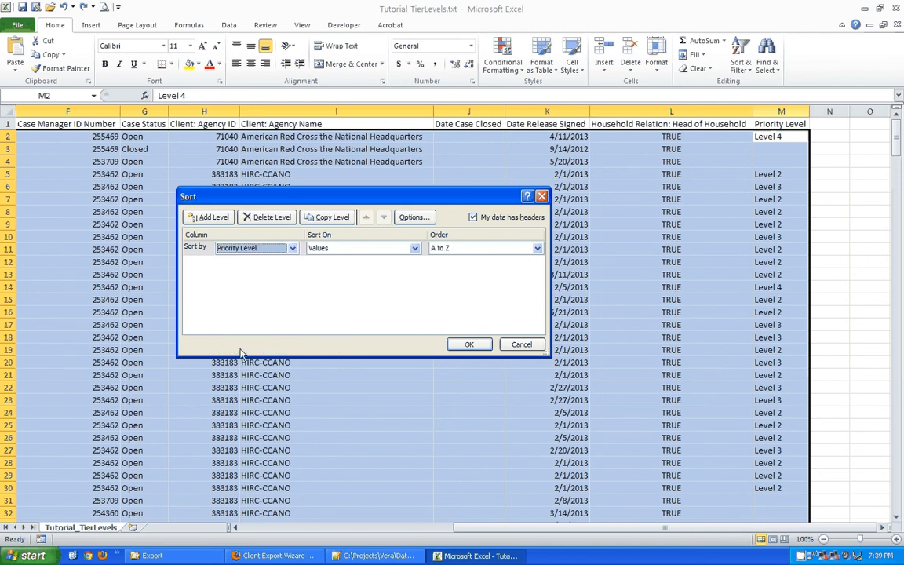
Add a second level by Date of Intake/ Date Case Opened, oldest to newest, and apply.
click(210, 216)
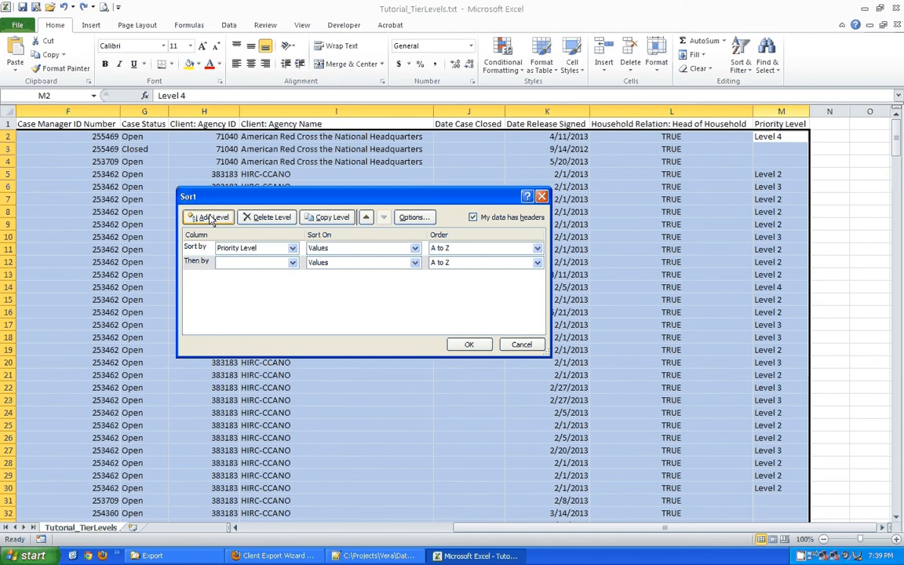
click(292, 264)
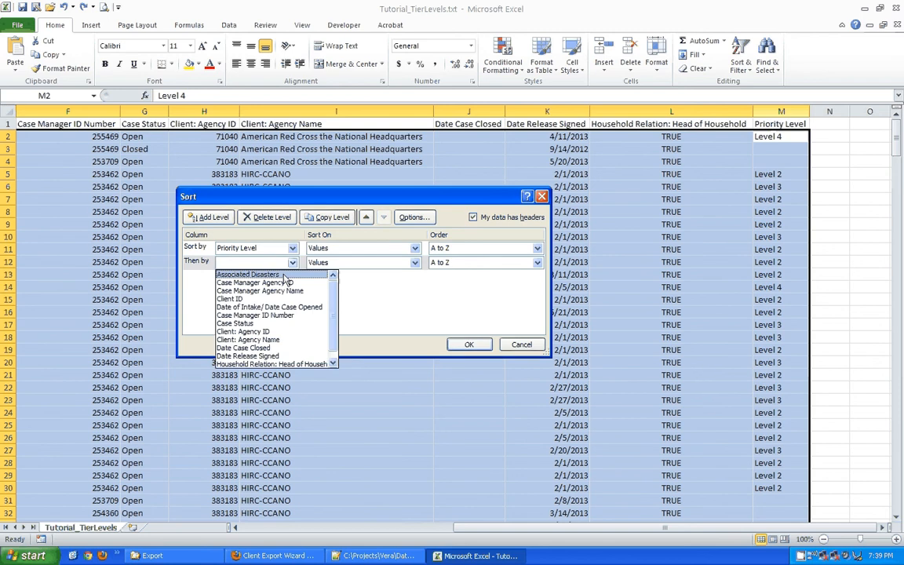
click(252, 308)
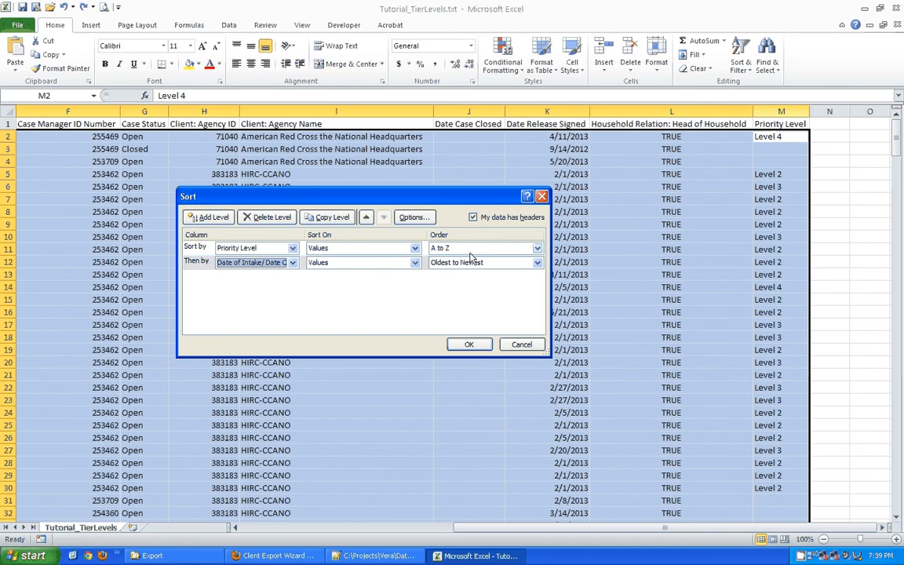
click(473, 217)
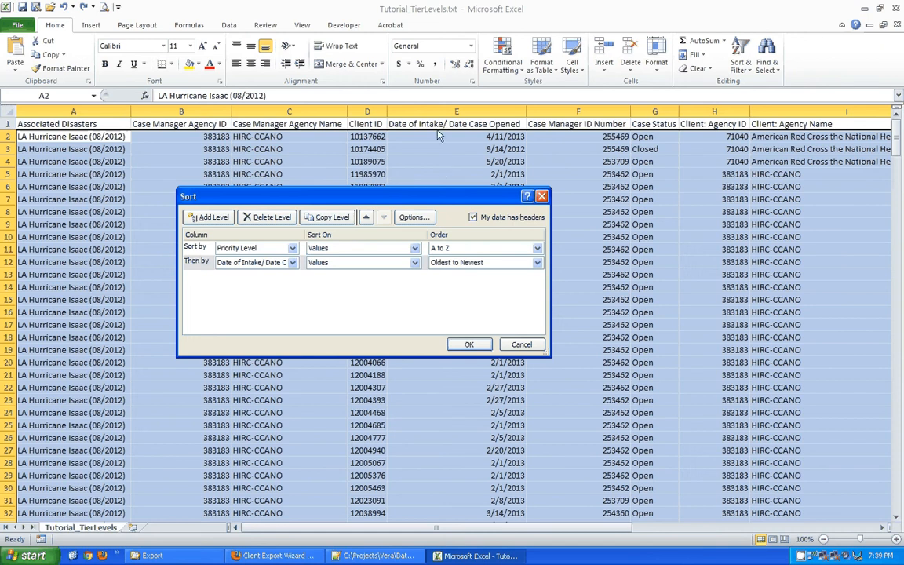
click(469, 344)
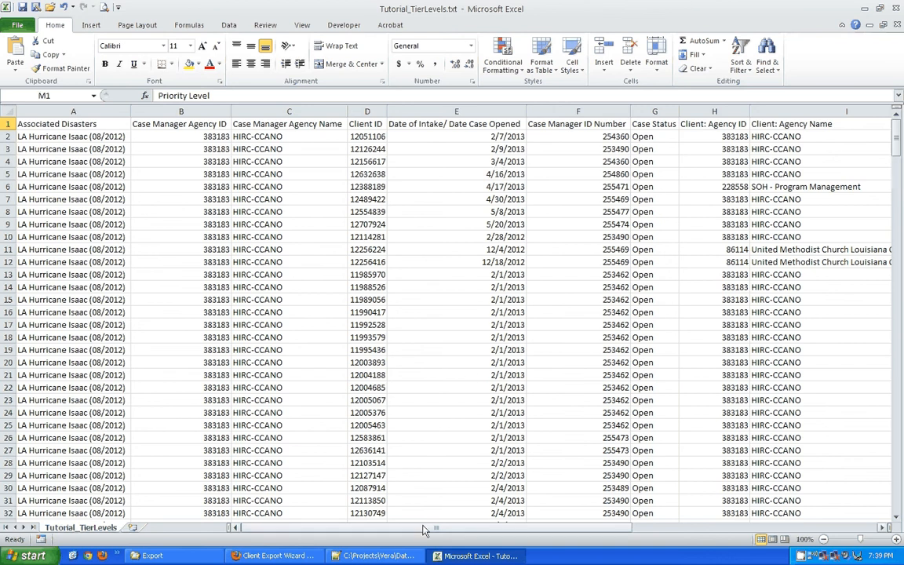
drag(423, 531, 609, 524)
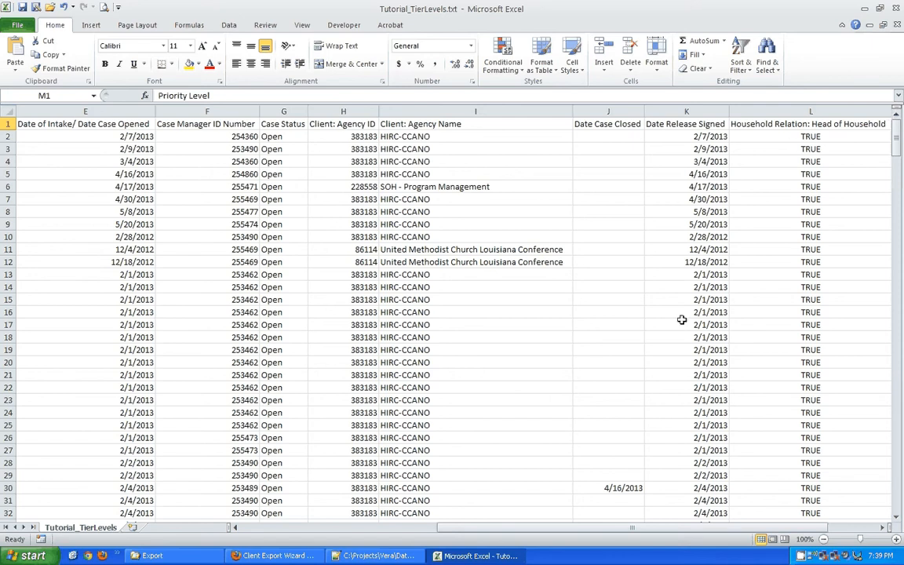
drag(575, 532, 608, 531)
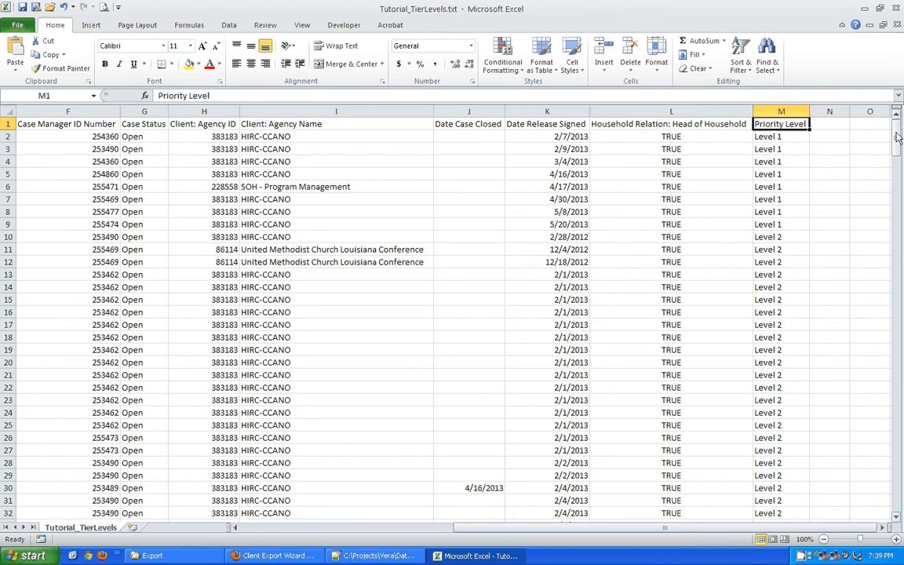
drag(899, 138, 894, 312)
drag(765, 261, 4, 261)
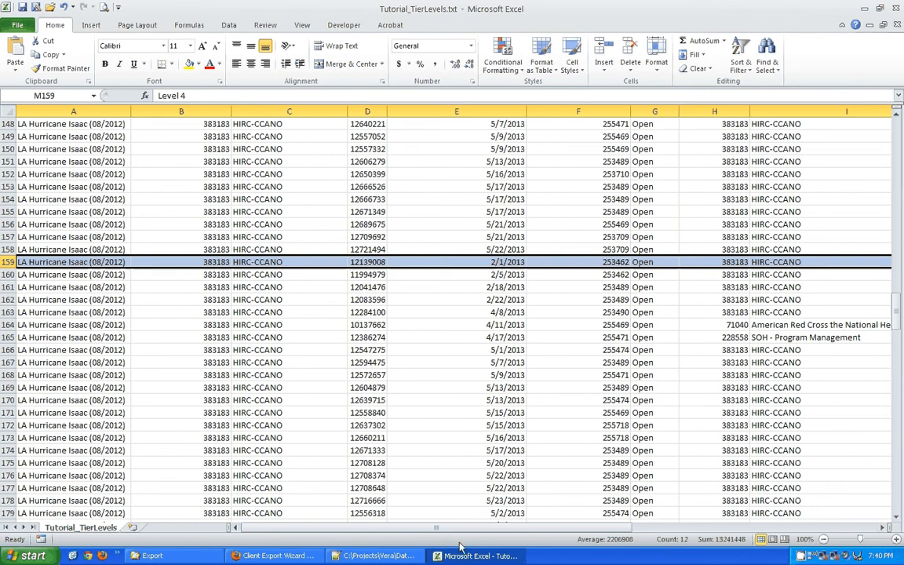
drag(443, 528, 684, 539)
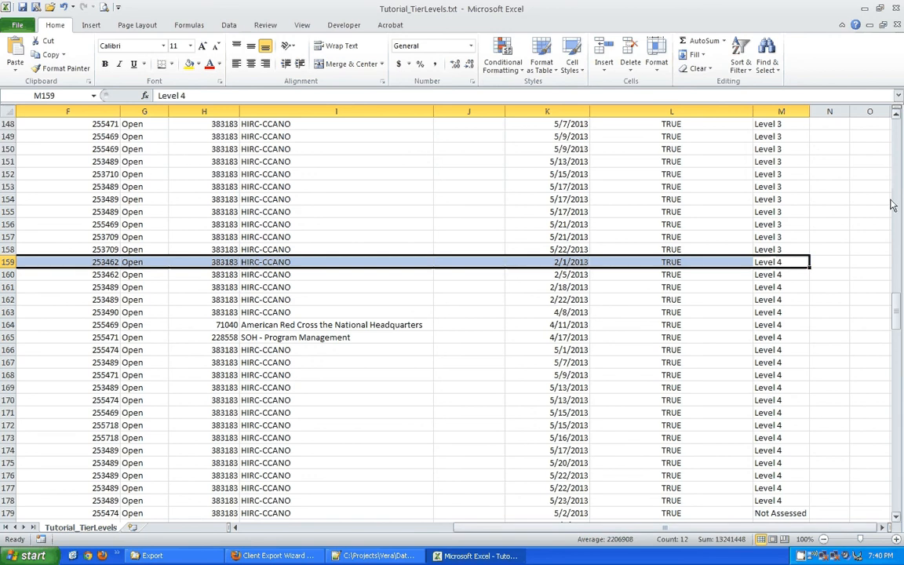
drag(897, 314, 899, 129)
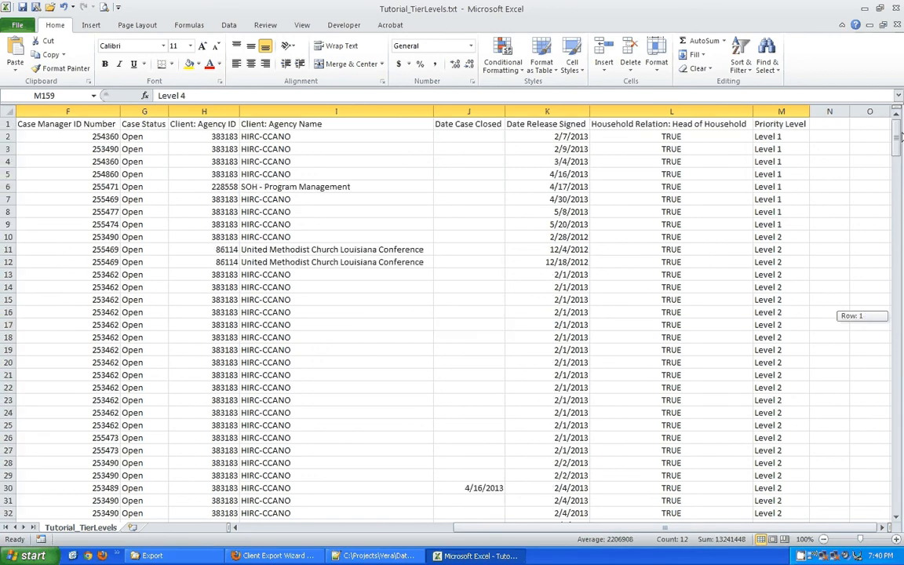
click(793, 124)
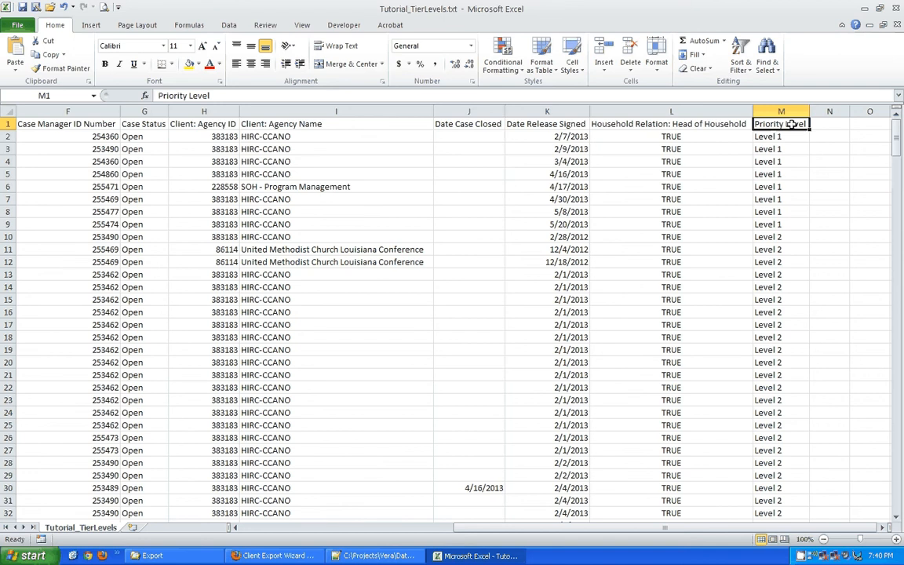
Undo the sort to restore original row order and select Priority Level header M1 on the Data tab.
key(ctrl+z)
click(792, 124)
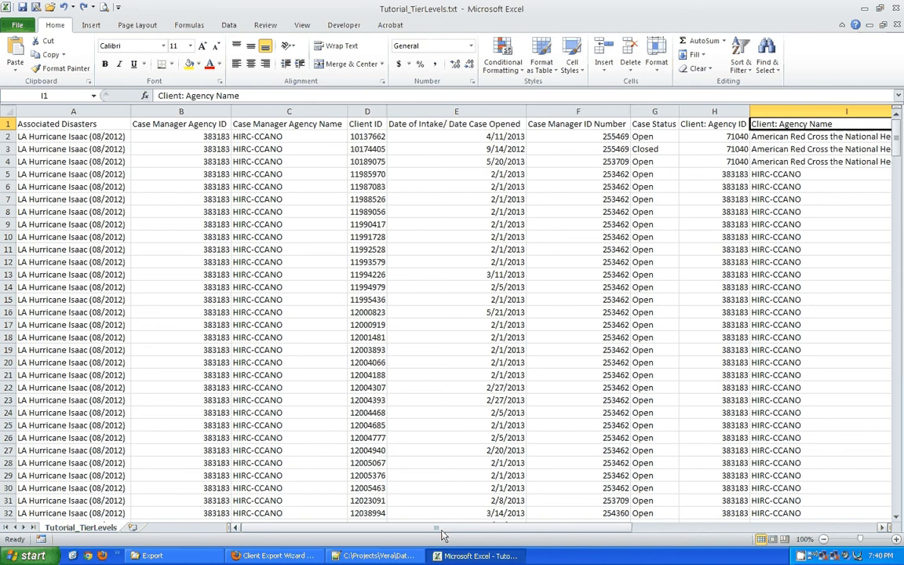
drag(442, 535, 671, 536)
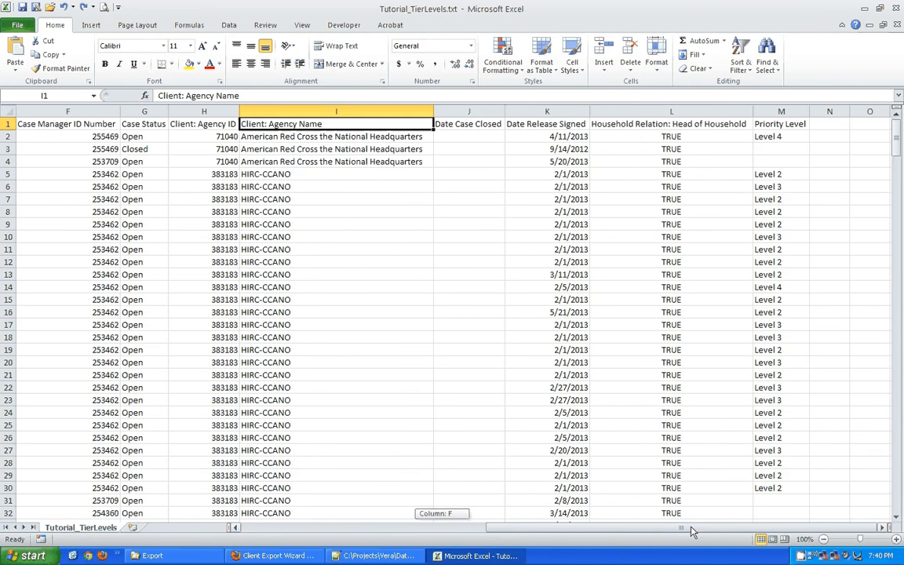
click(774, 126)
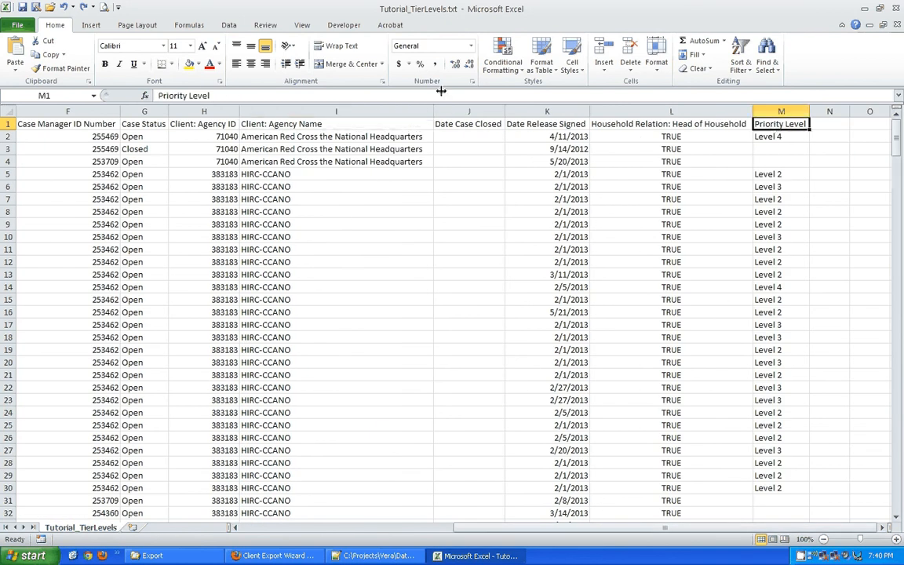
click(227, 25)
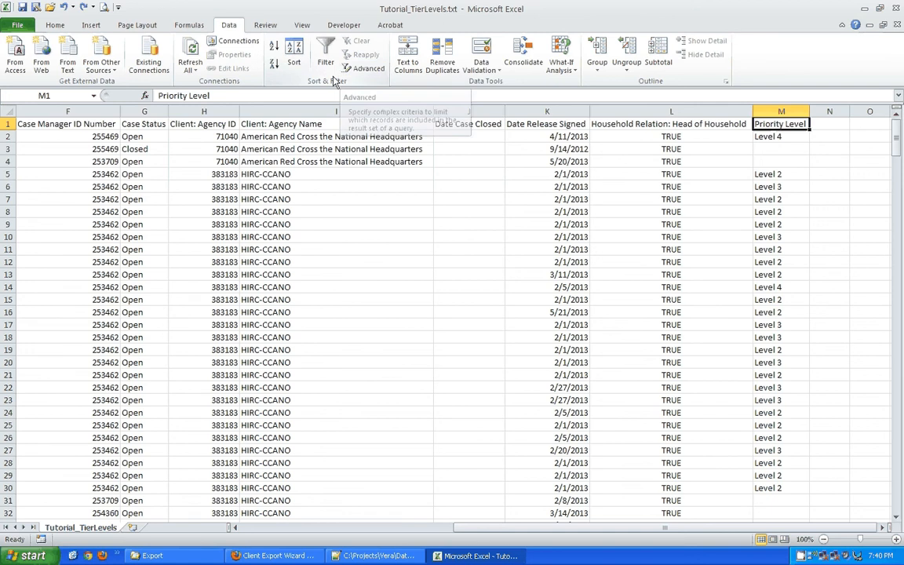
click(367, 69)
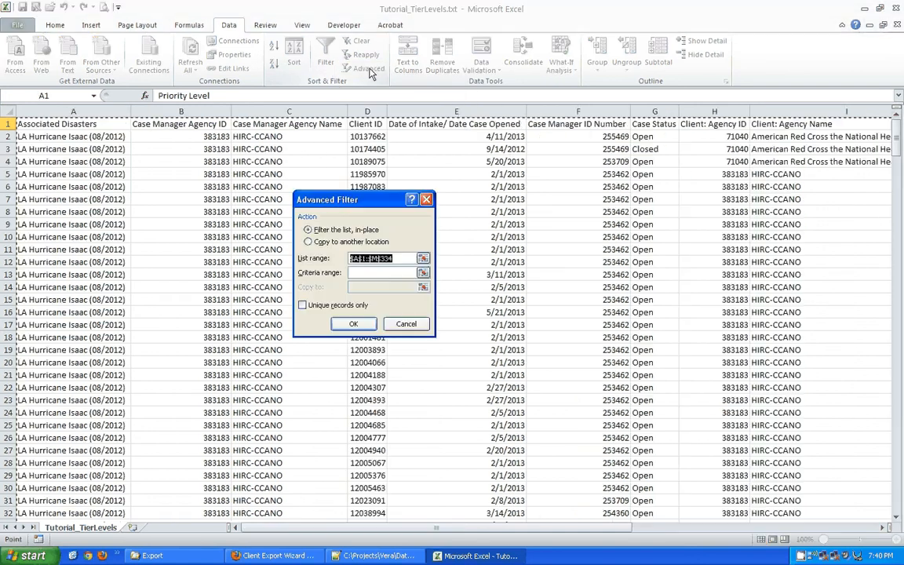
drag(360, 202, 233, 229)
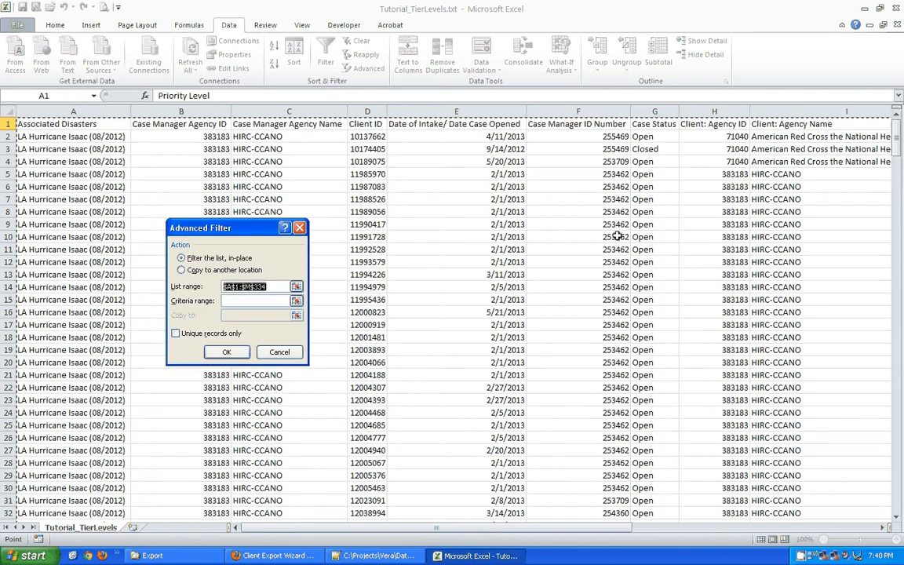
drag(226, 228, 385, 253)
click(437, 368)
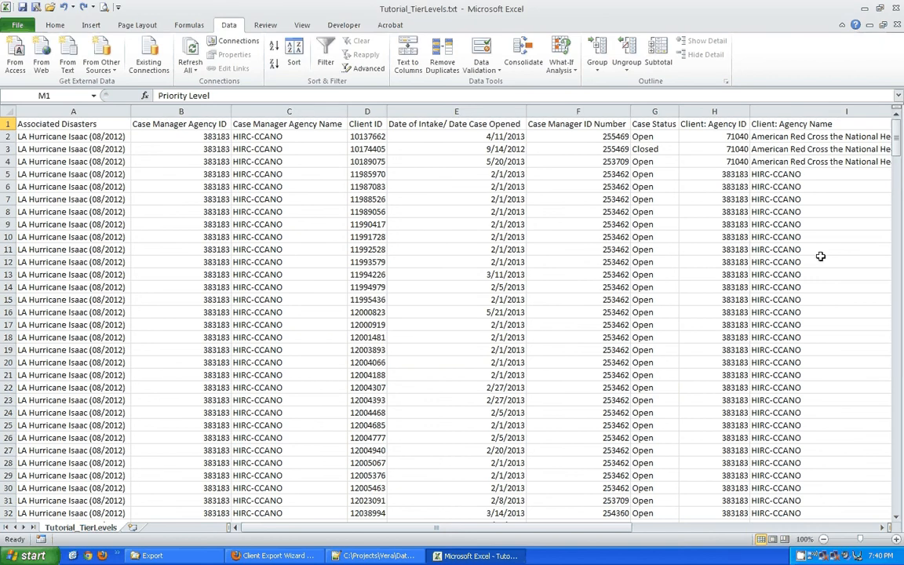
drag(616, 532, 713, 532)
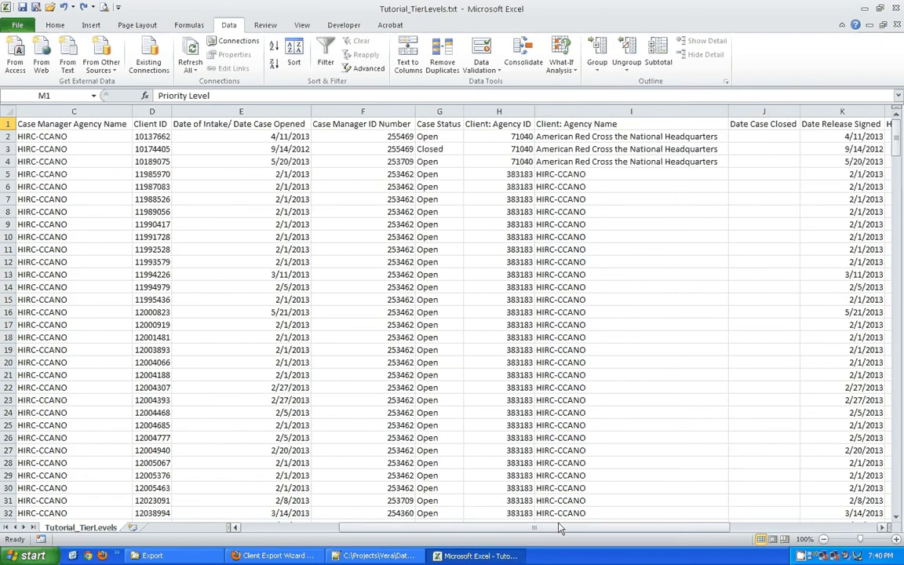
drag(573, 527, 667, 527)
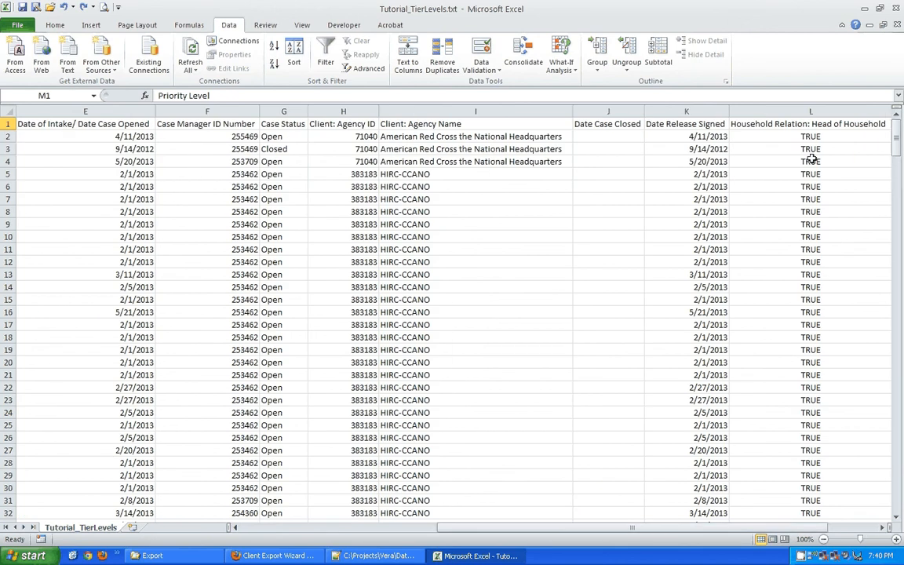
drag(593, 529, 645, 529)
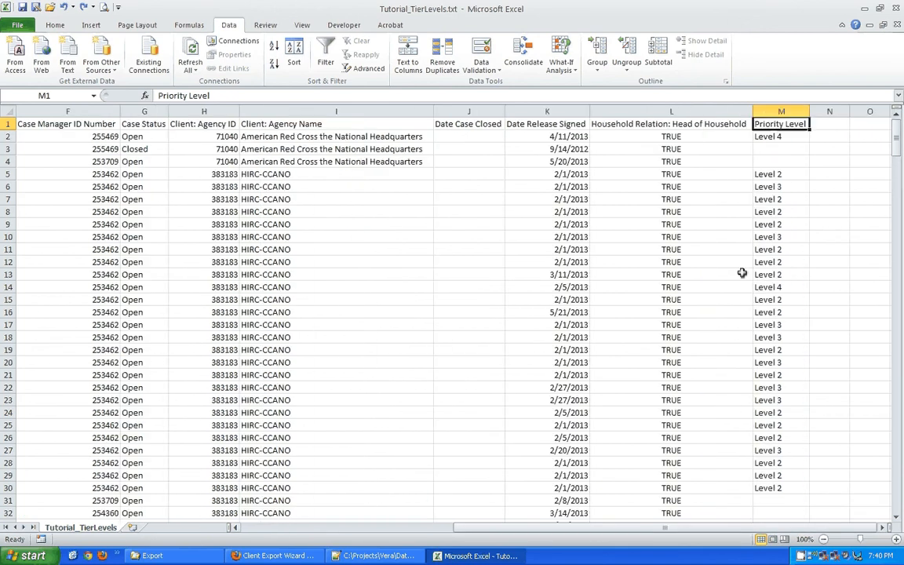
Turn on AutoFilter and filter the Priority Level column to Level 4 only.
click(328, 59)
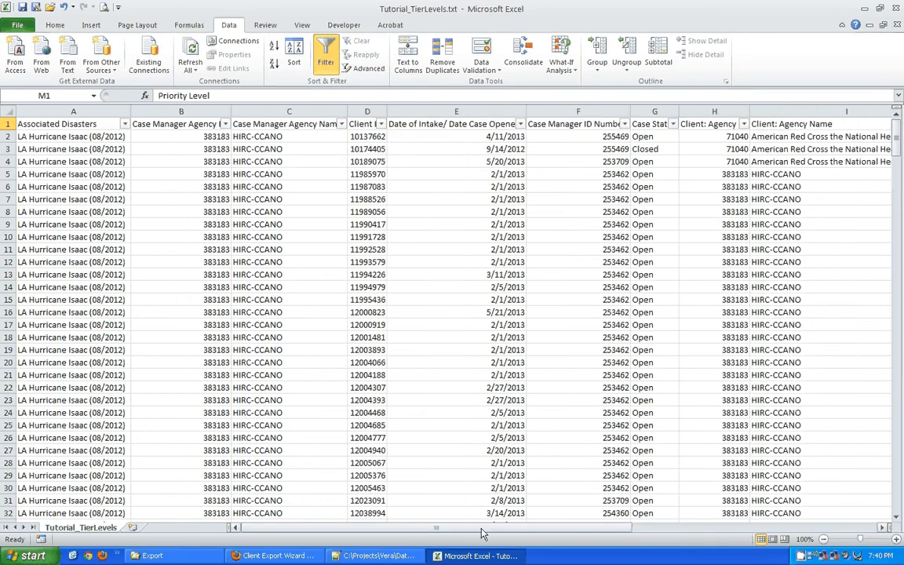
drag(483, 533, 710, 516)
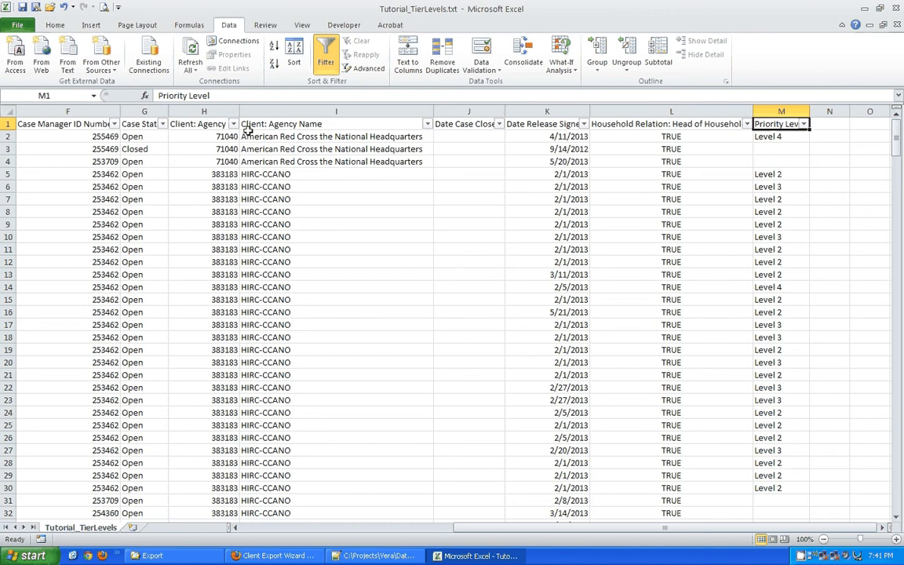
click(803, 124)
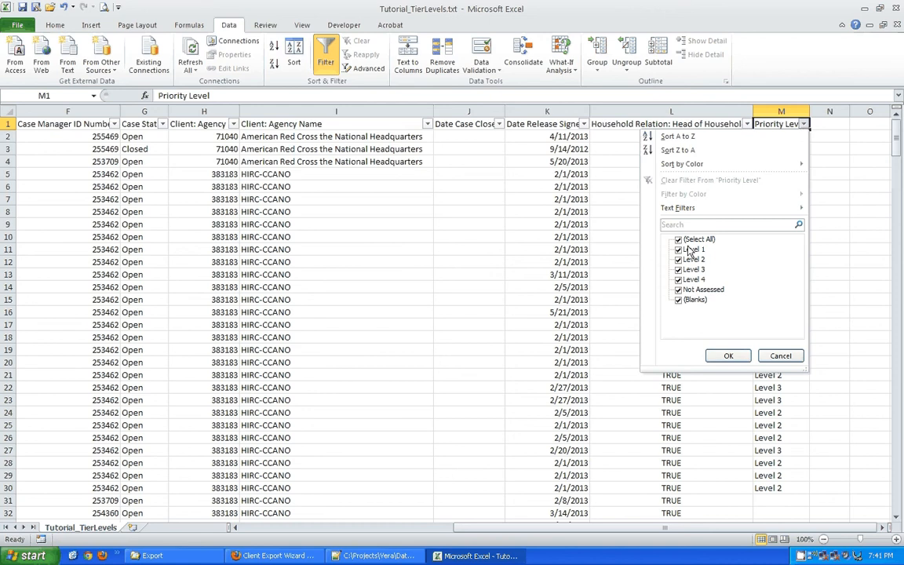
mouse_move(704, 212)
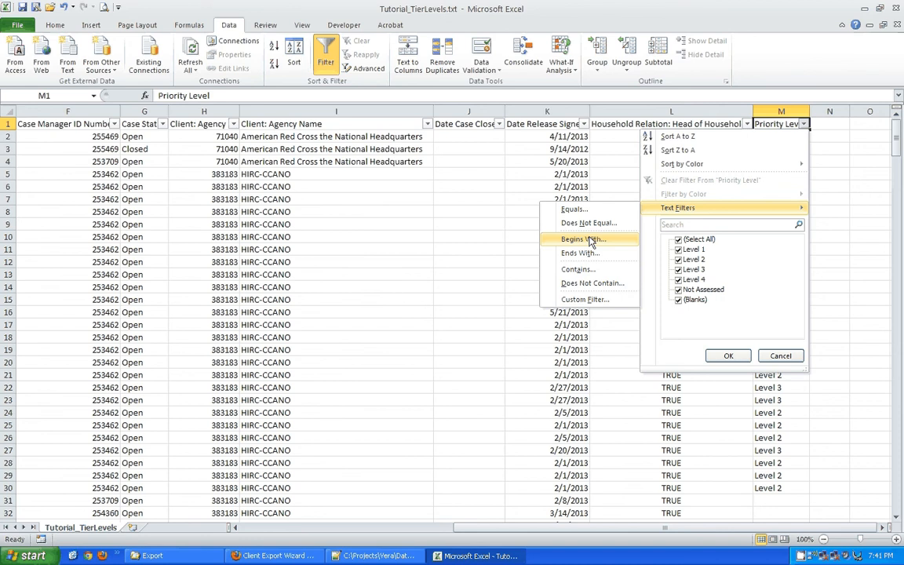
click(680, 242)
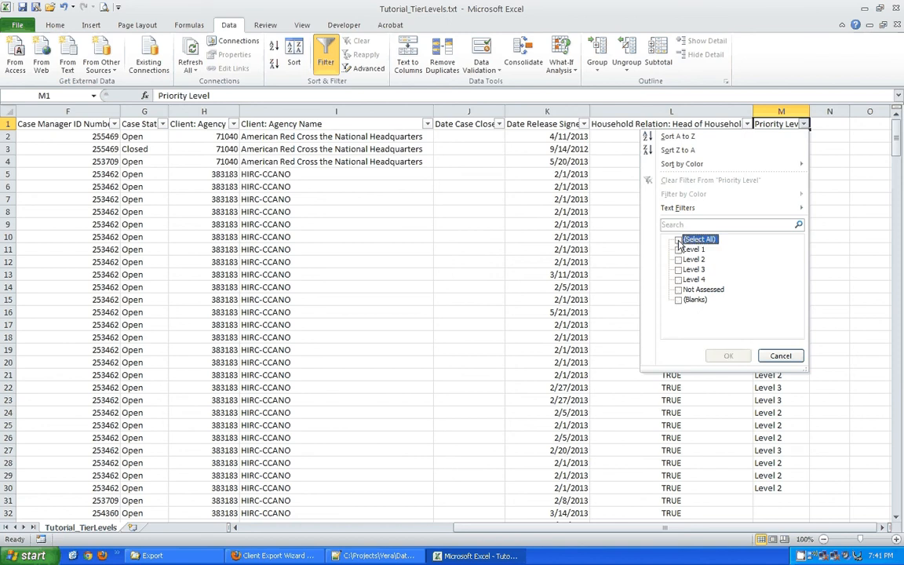
click(679, 281)
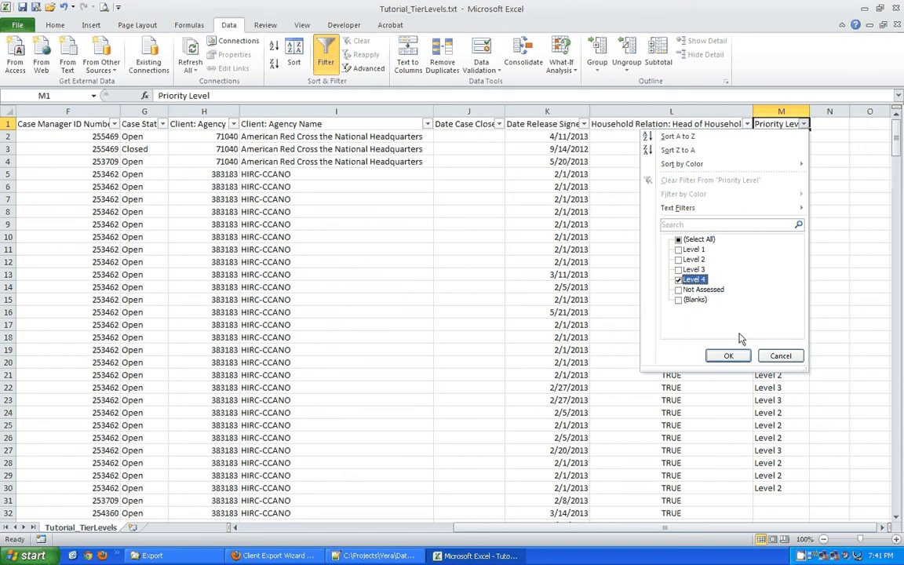
click(728, 357)
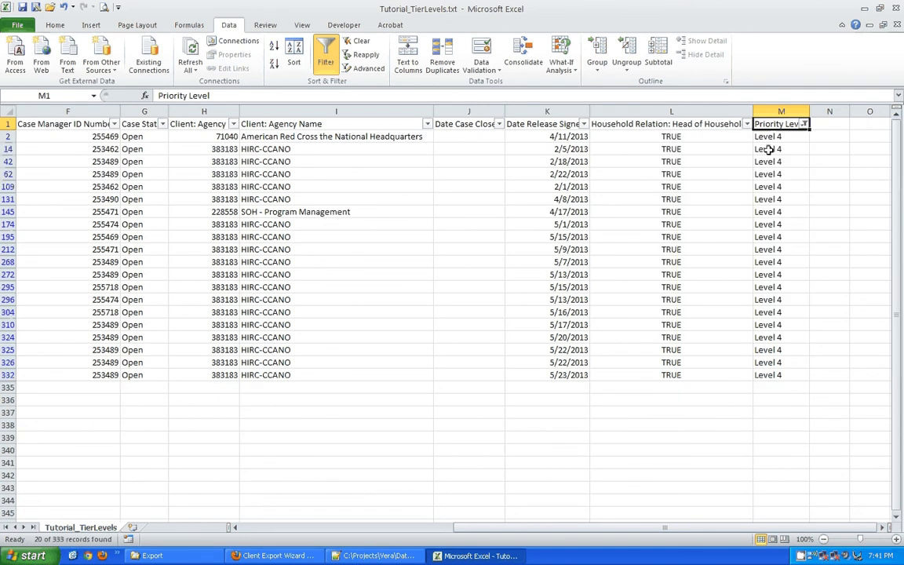
Review the filtered Level 4 rows, pointing out the American Red Cross and agency 228558 rows.
drag(769, 137, 131, 354)
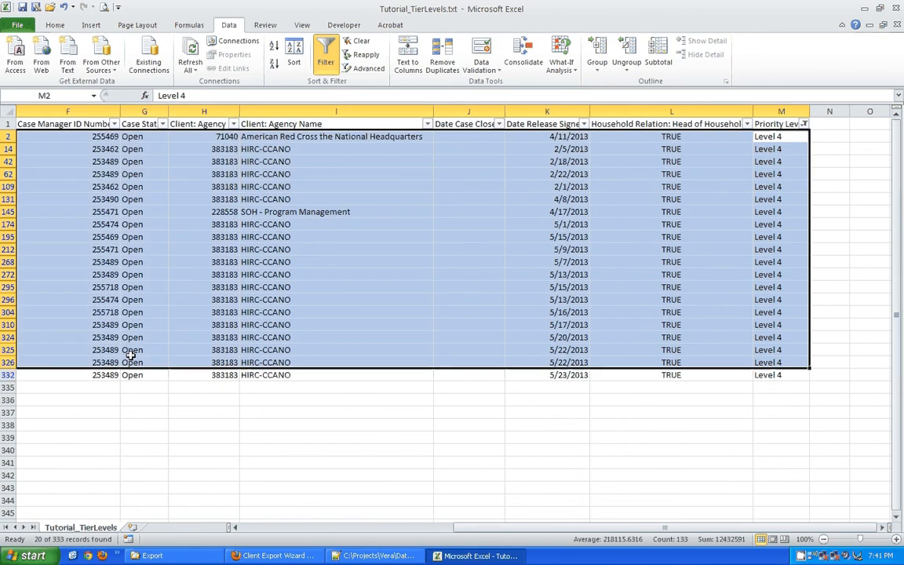
click(134, 373)
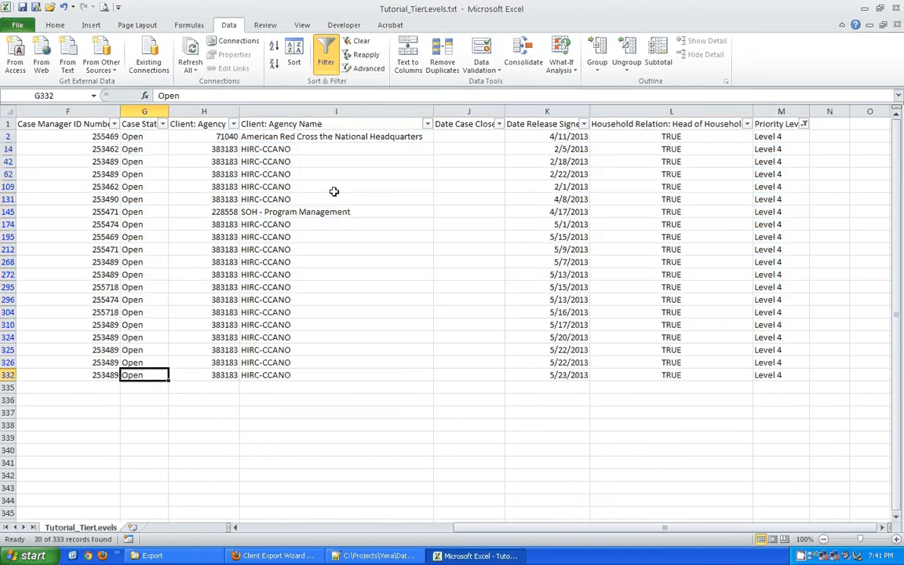
click(318, 210)
click(330, 136)
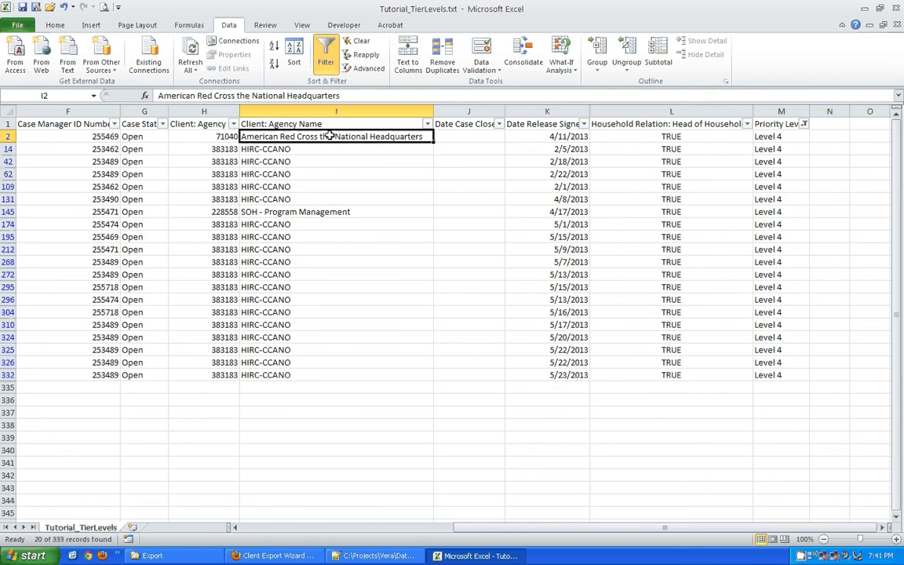
click(259, 224)
click(212, 211)
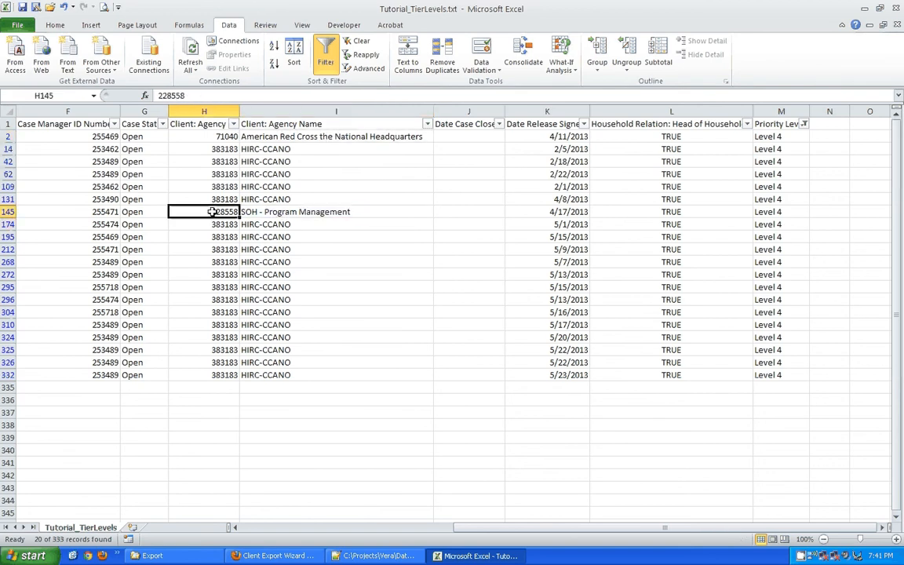
Filter Client: Agency ID to 383183 only, leaving 18 of 333 records, and select them.
click(210, 149)
click(234, 124)
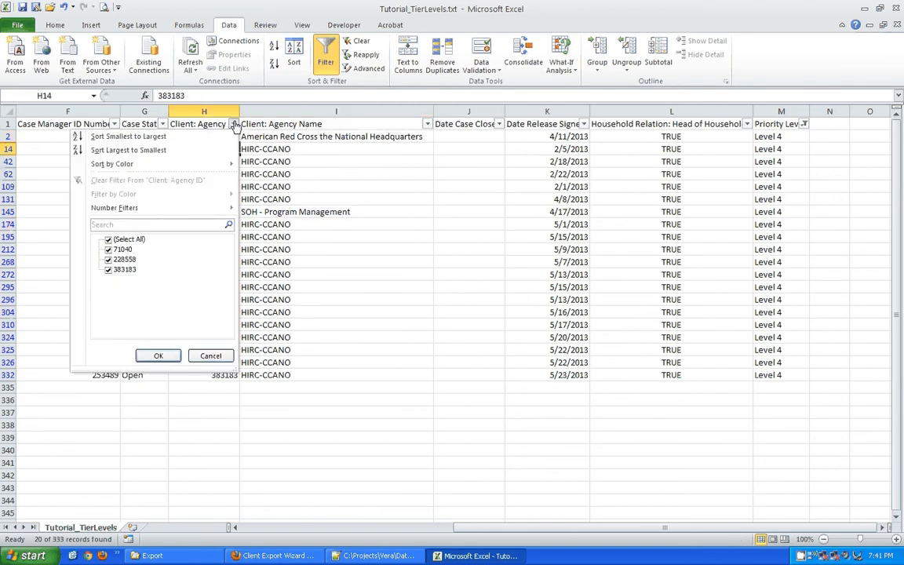
click(108, 238)
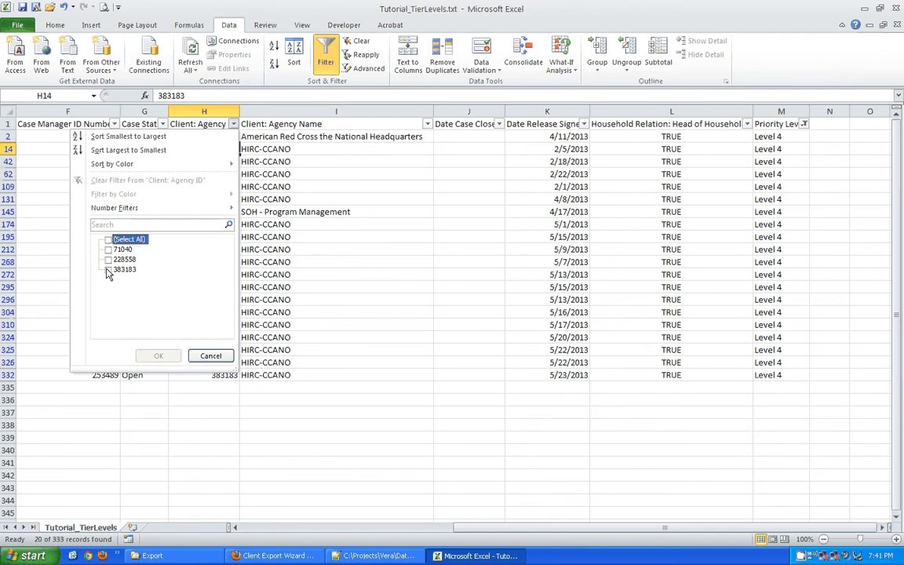
click(108, 270)
click(159, 356)
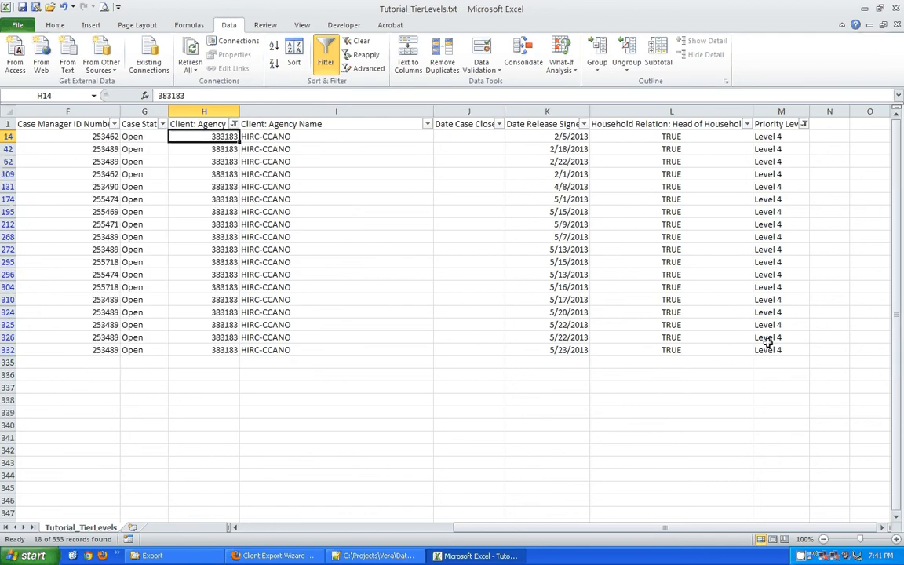
drag(768, 350, 4, 134)
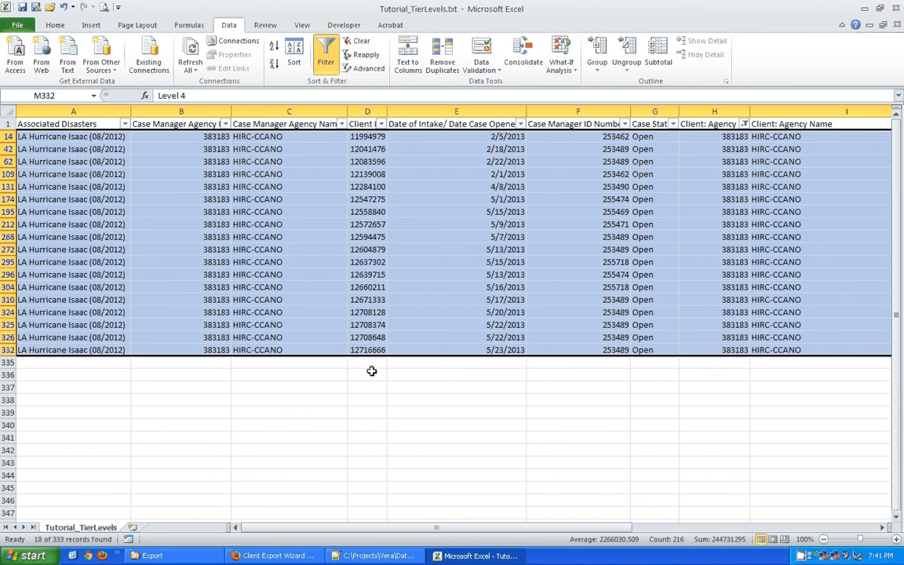
drag(394, 532, 668, 484)
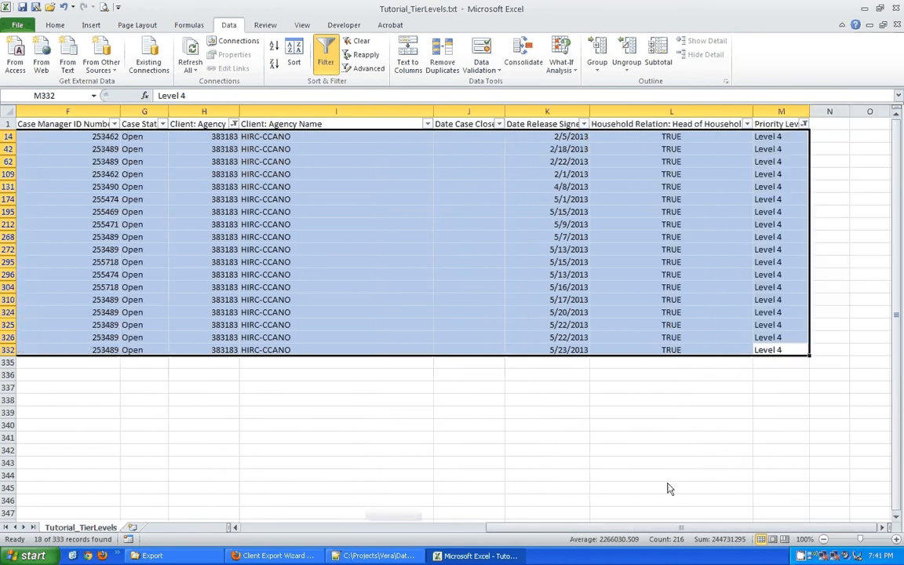
click(805, 124)
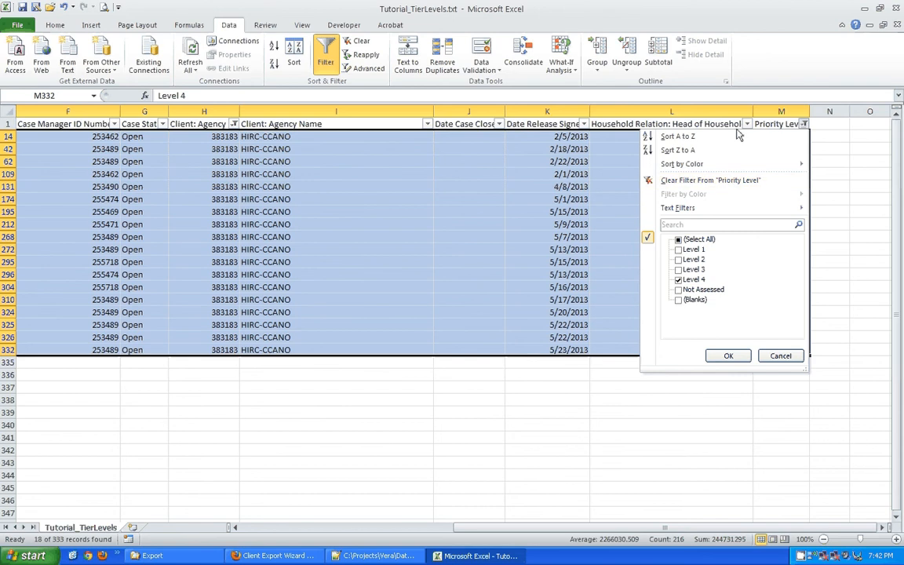
Clear the filter from the Priority Level column.
click(779, 82)
click(802, 123)
click(679, 183)
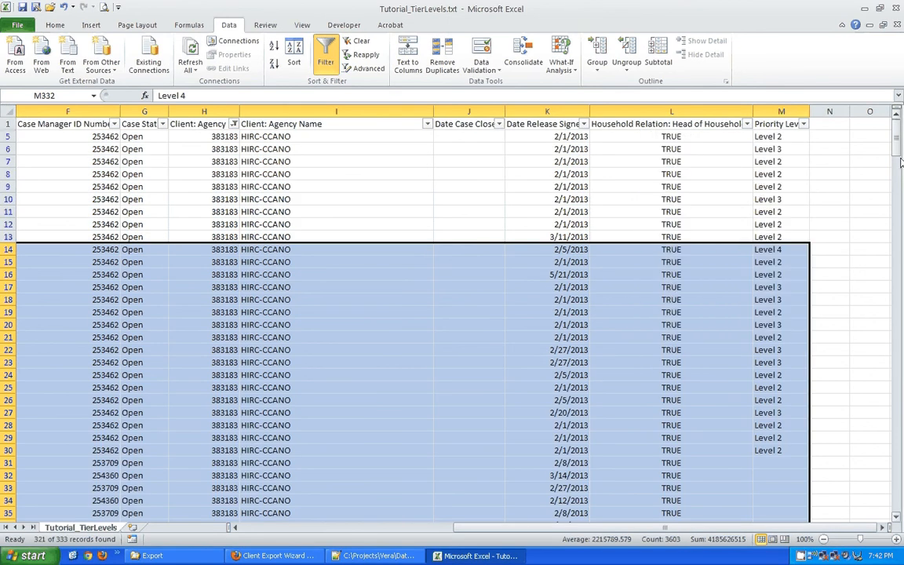
drag(900, 142, 899, 131)
Switch AutoFilter off from Priority Level header M1 so every record shows again.
click(767, 136)
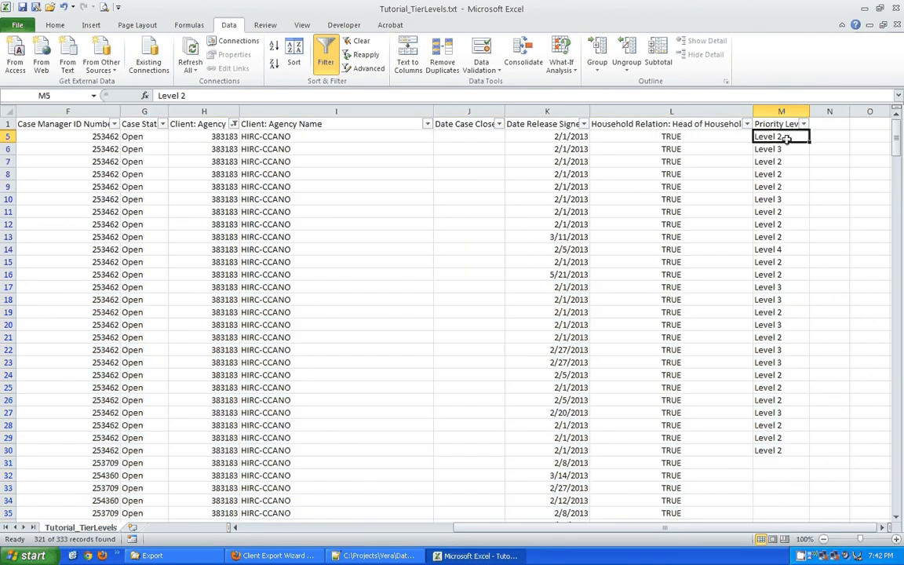
click(766, 124)
click(325, 59)
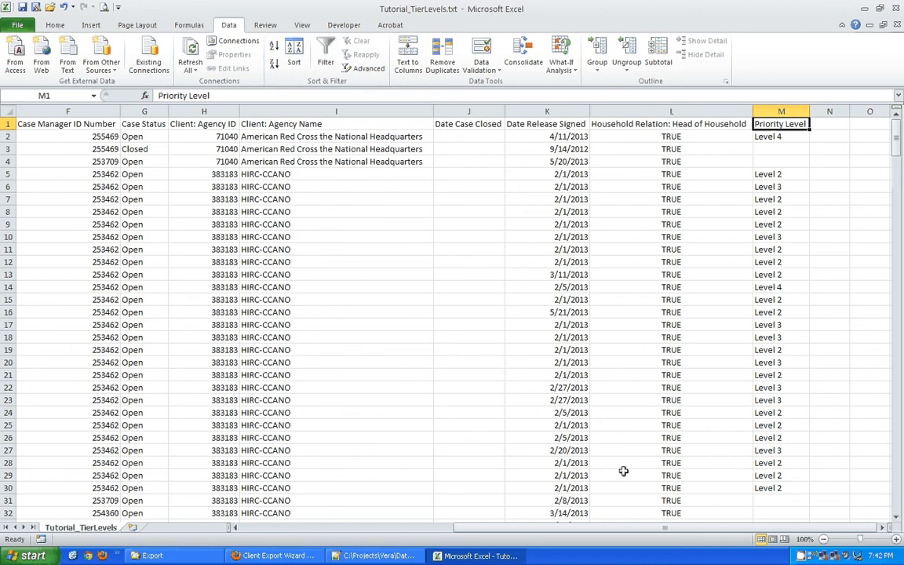
drag(605, 533, 377, 533)
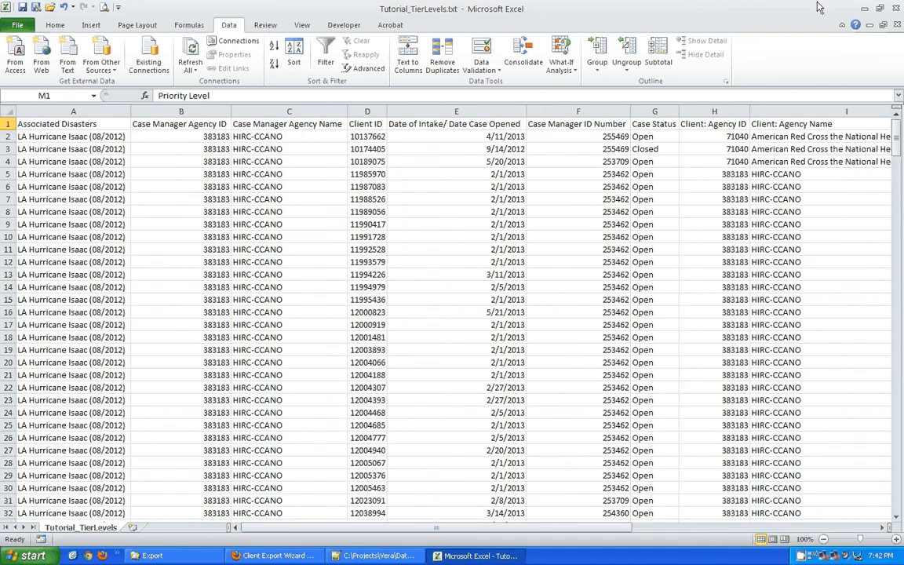
Minimize Excel and bring Firefox's Client Export Wizard Export Complete page to the front.
click(867, 8)
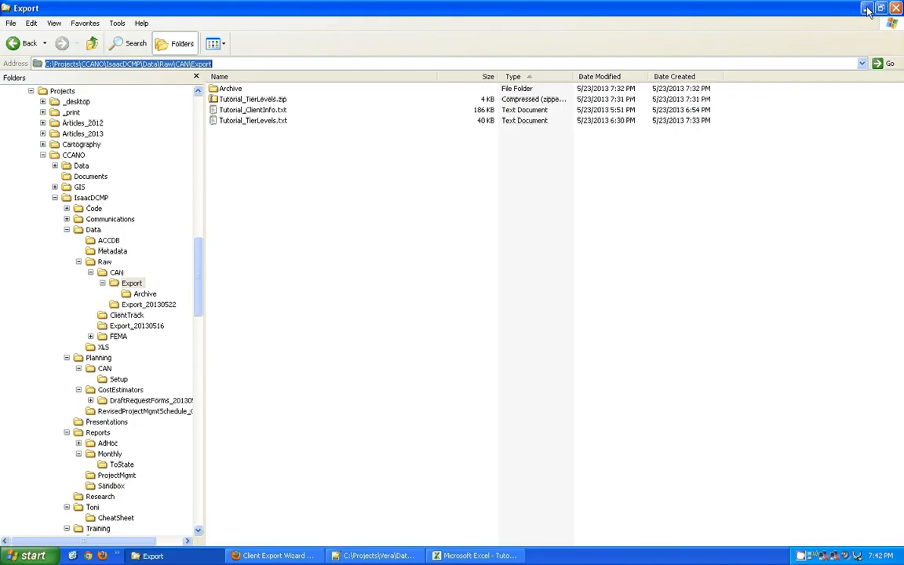
click(286, 554)
click(617, 305)
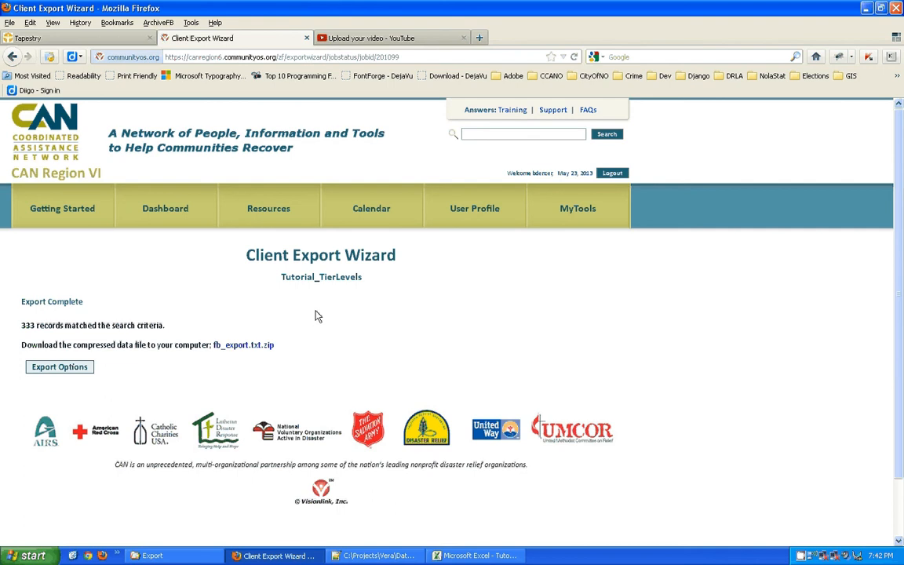
right_click(802, 556)
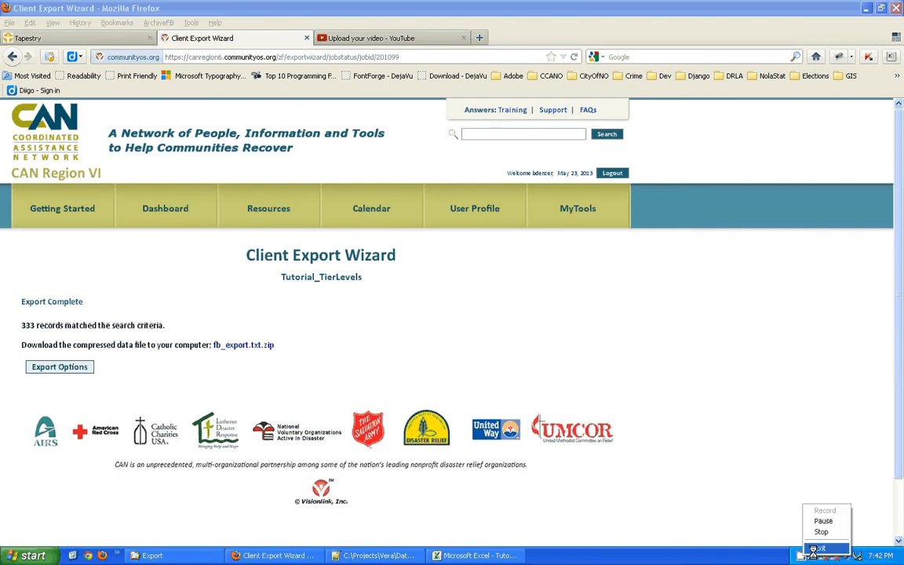